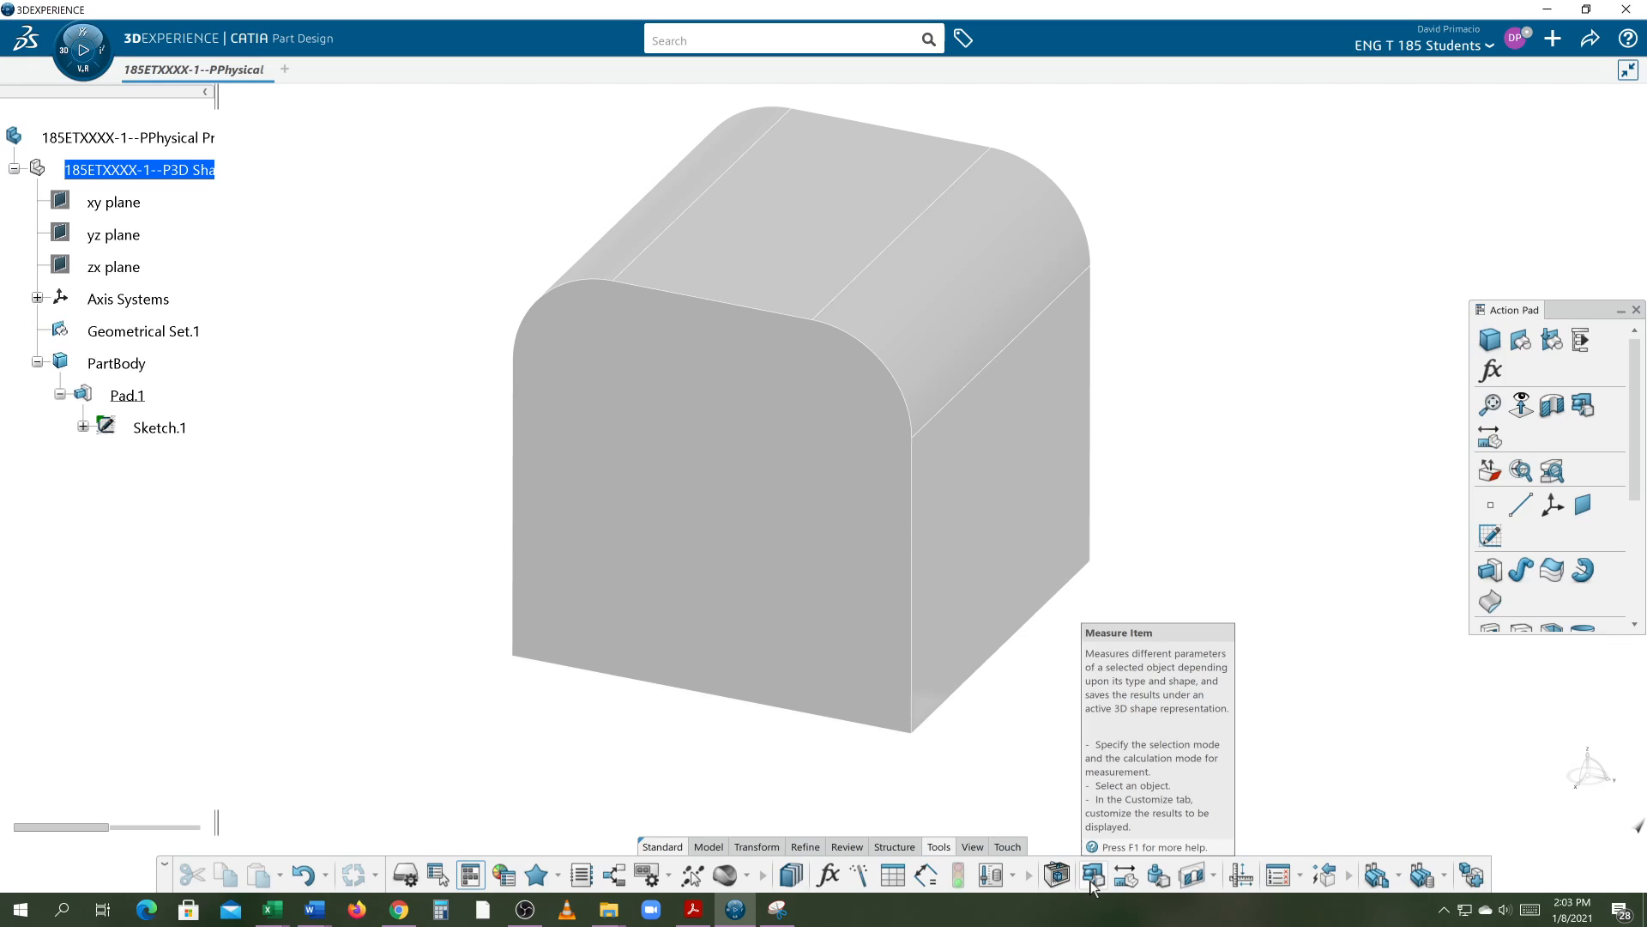
Measure the length of the lower depth edge on the block's right side, place its label beside the part, and keep the measure.
left_click(1091, 885)
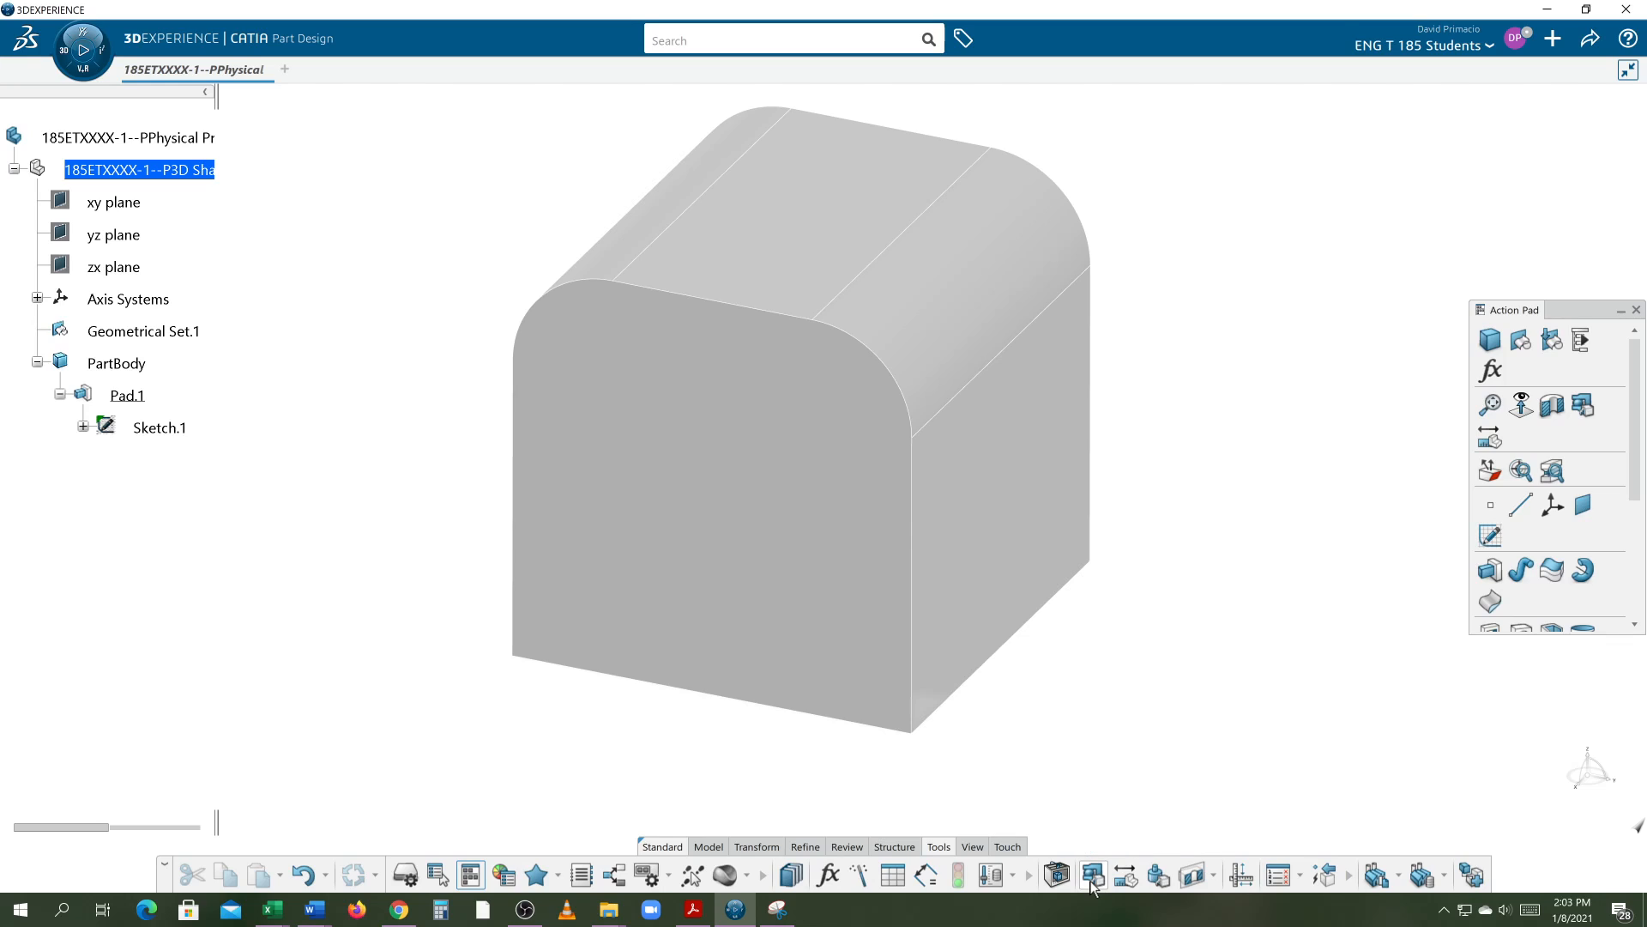
left_click(1009, 653)
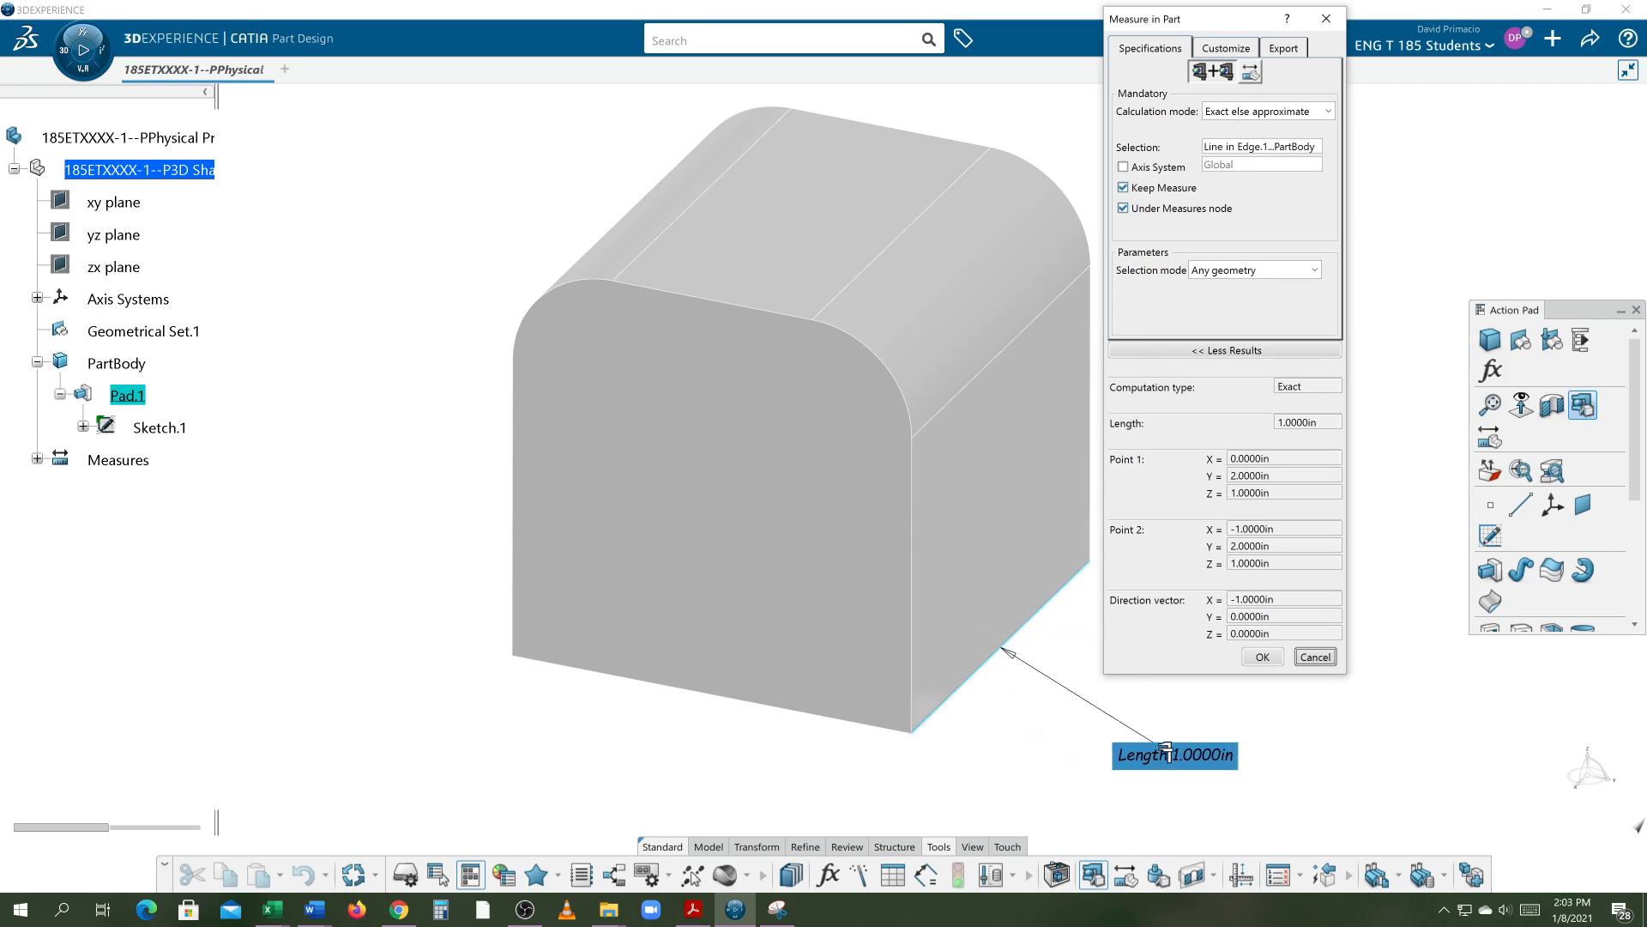
left_click(1180, 739)
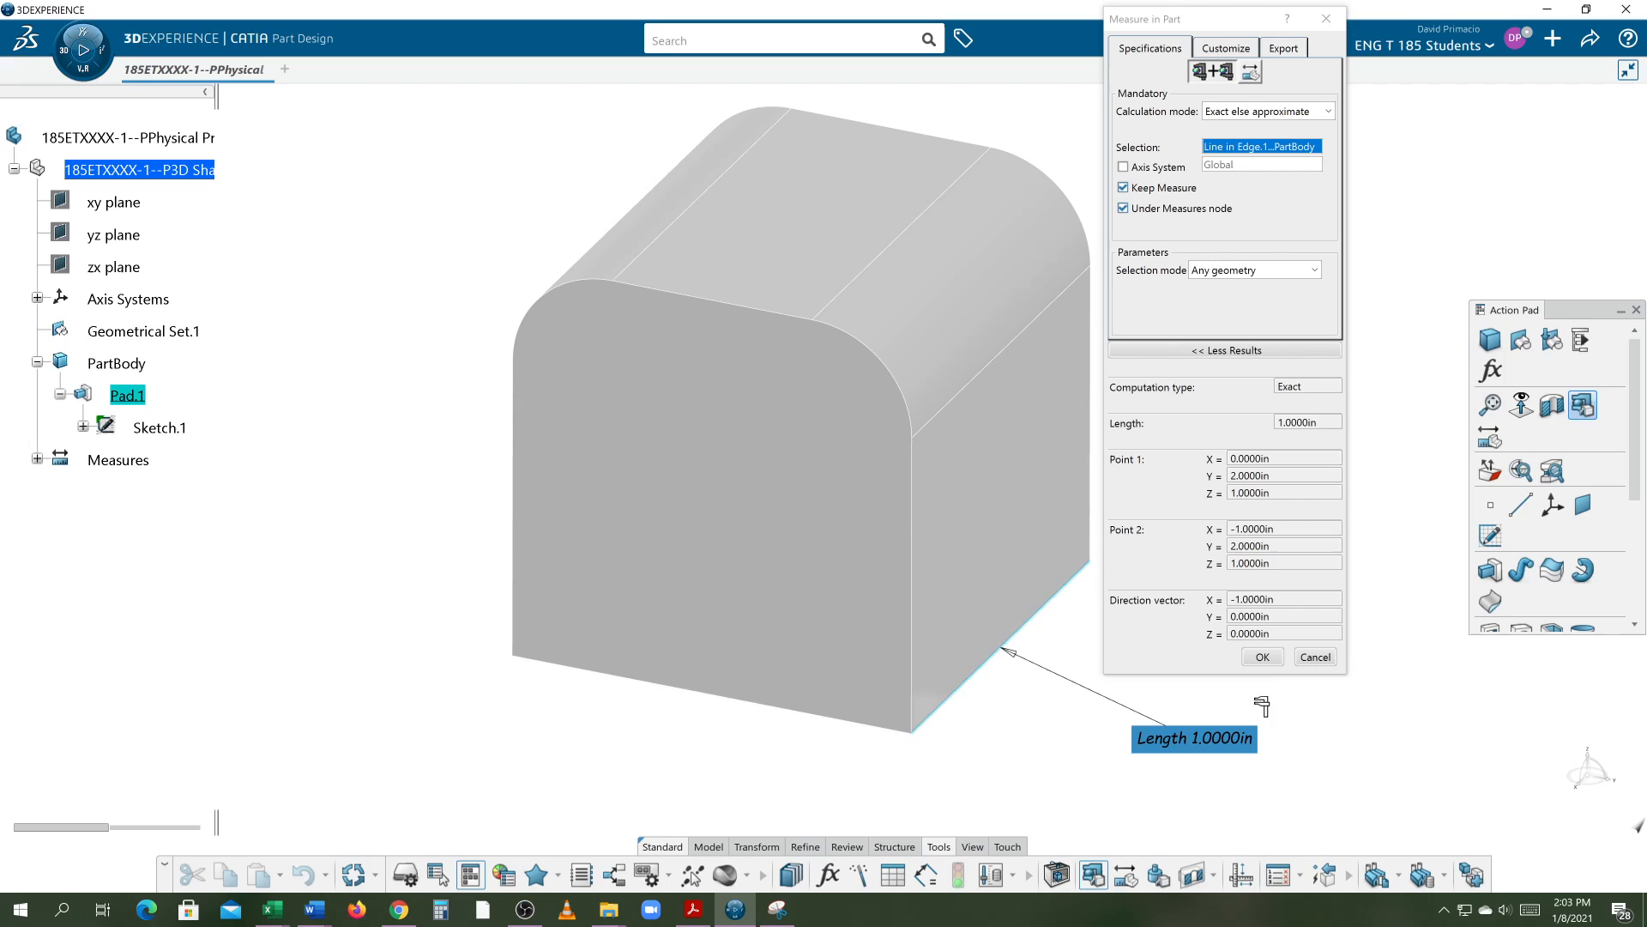
left_click(1263, 657)
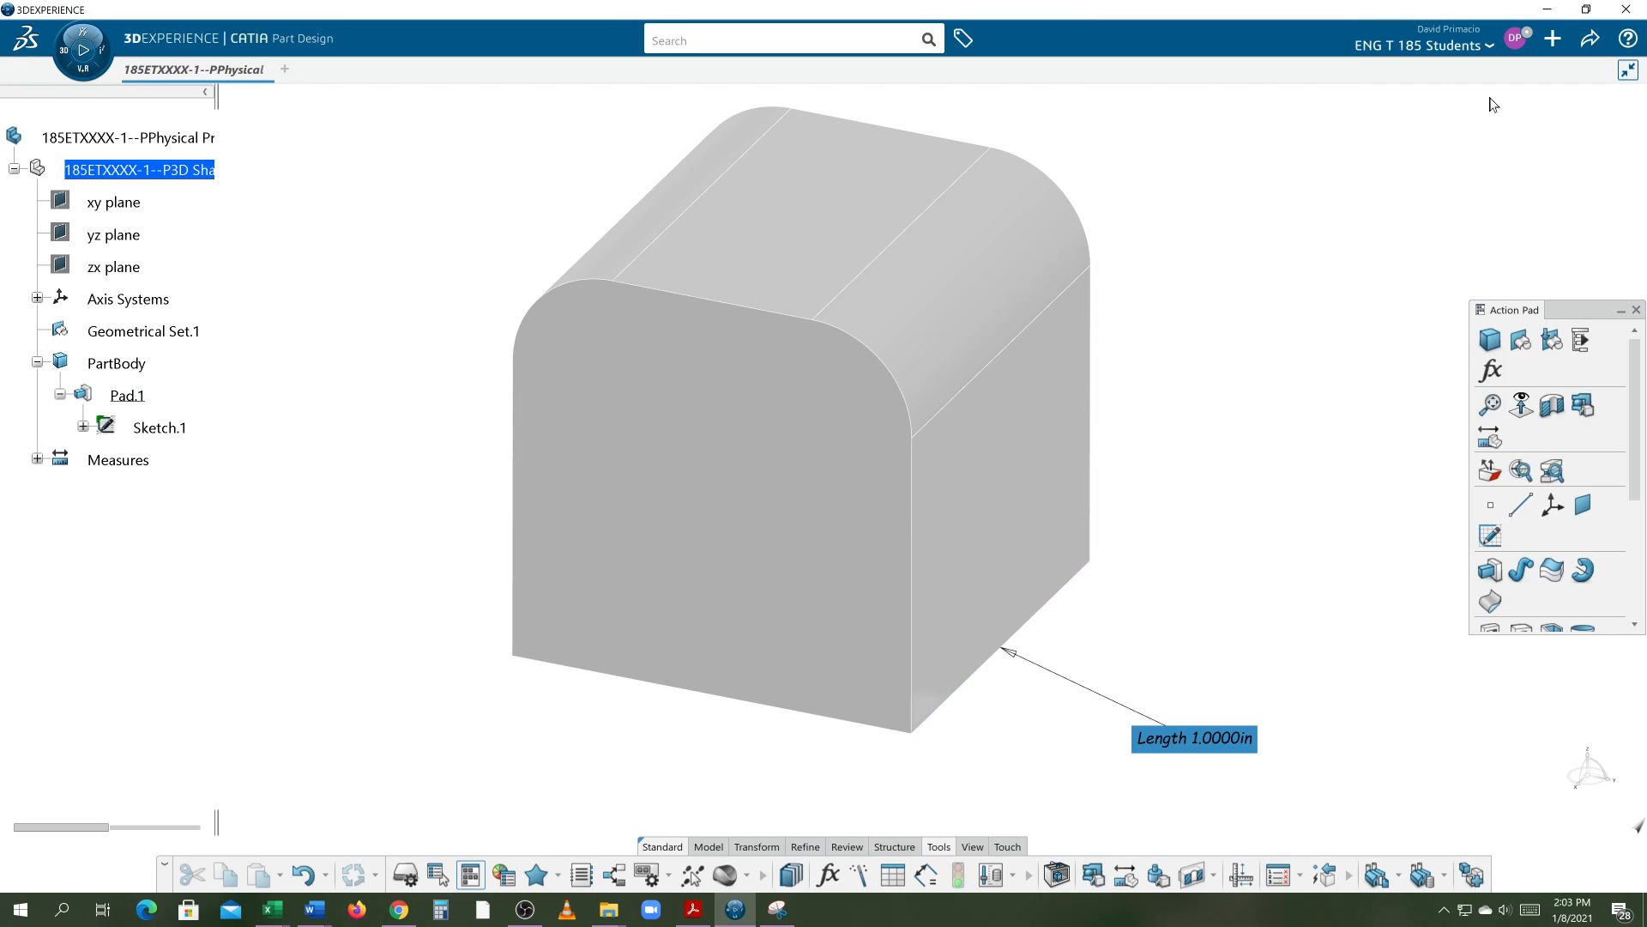
Set the measure label fill color to bright green in the Measure Tools preferences under Parameters and Measure.
left_click(1517, 44)
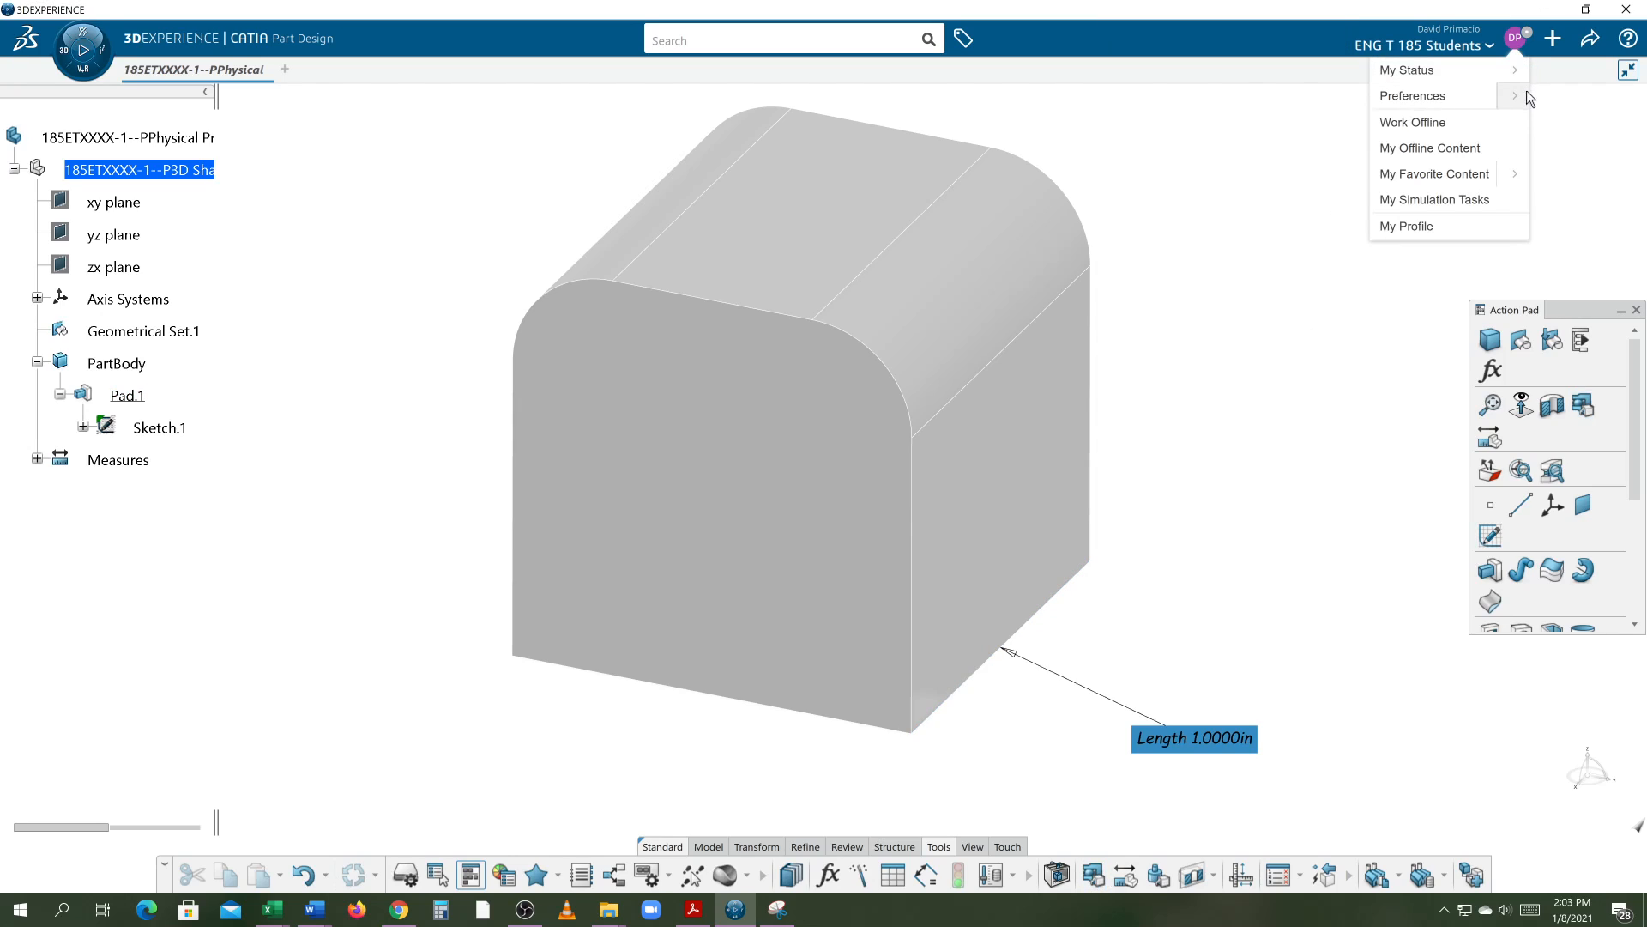
left_click(1512, 95)
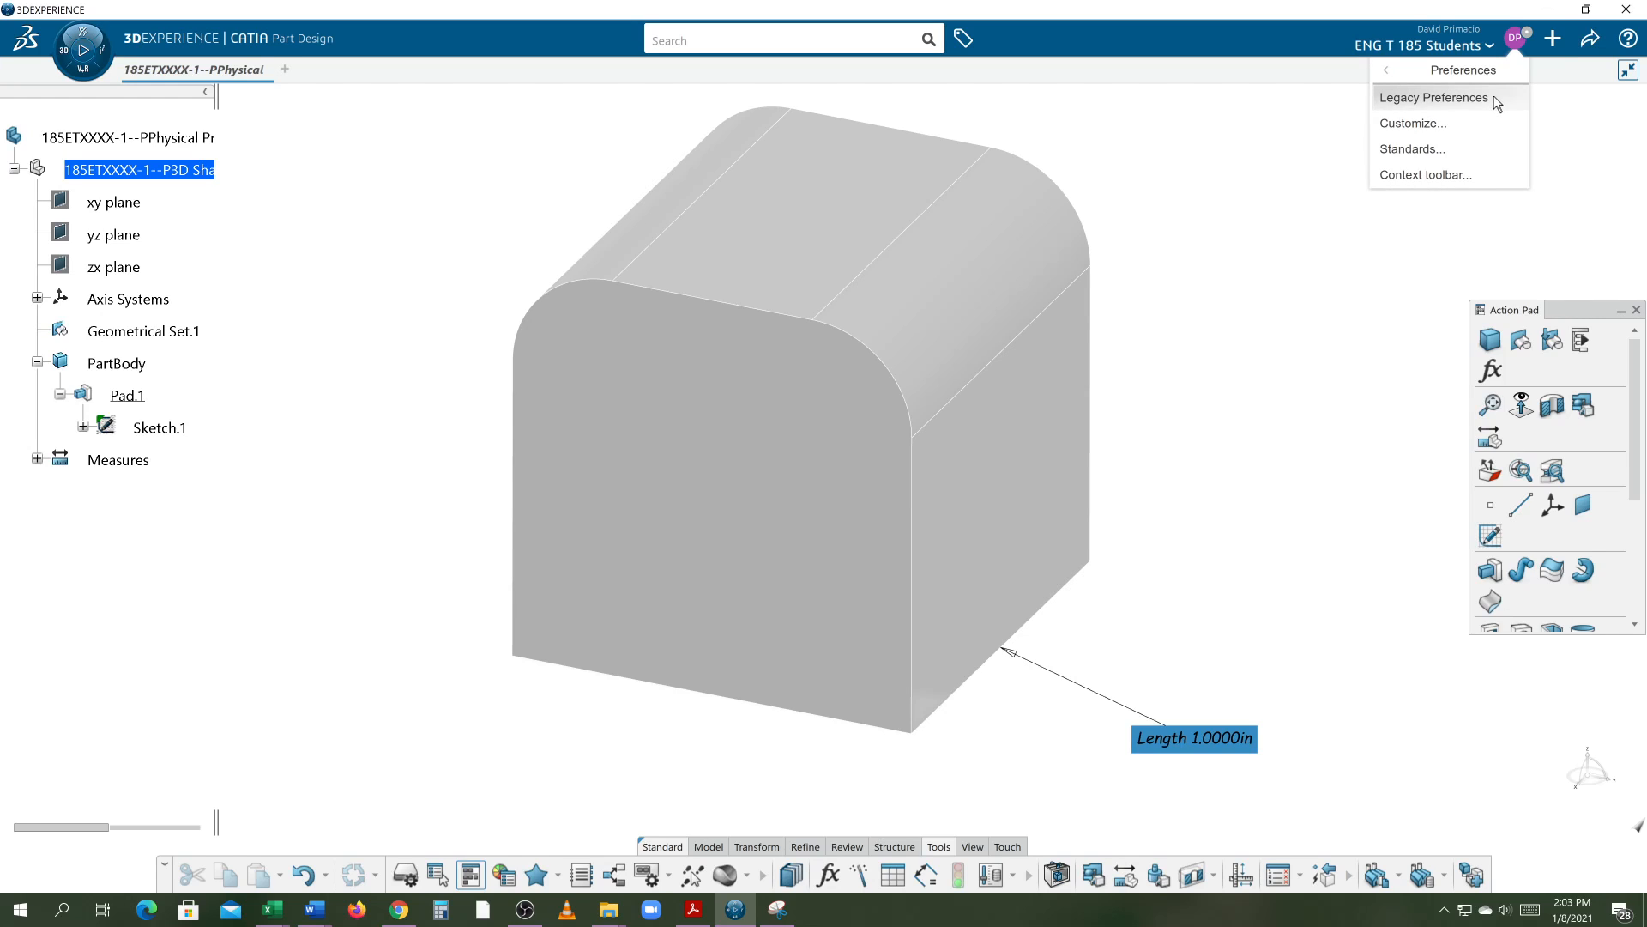
left_click(1434, 97)
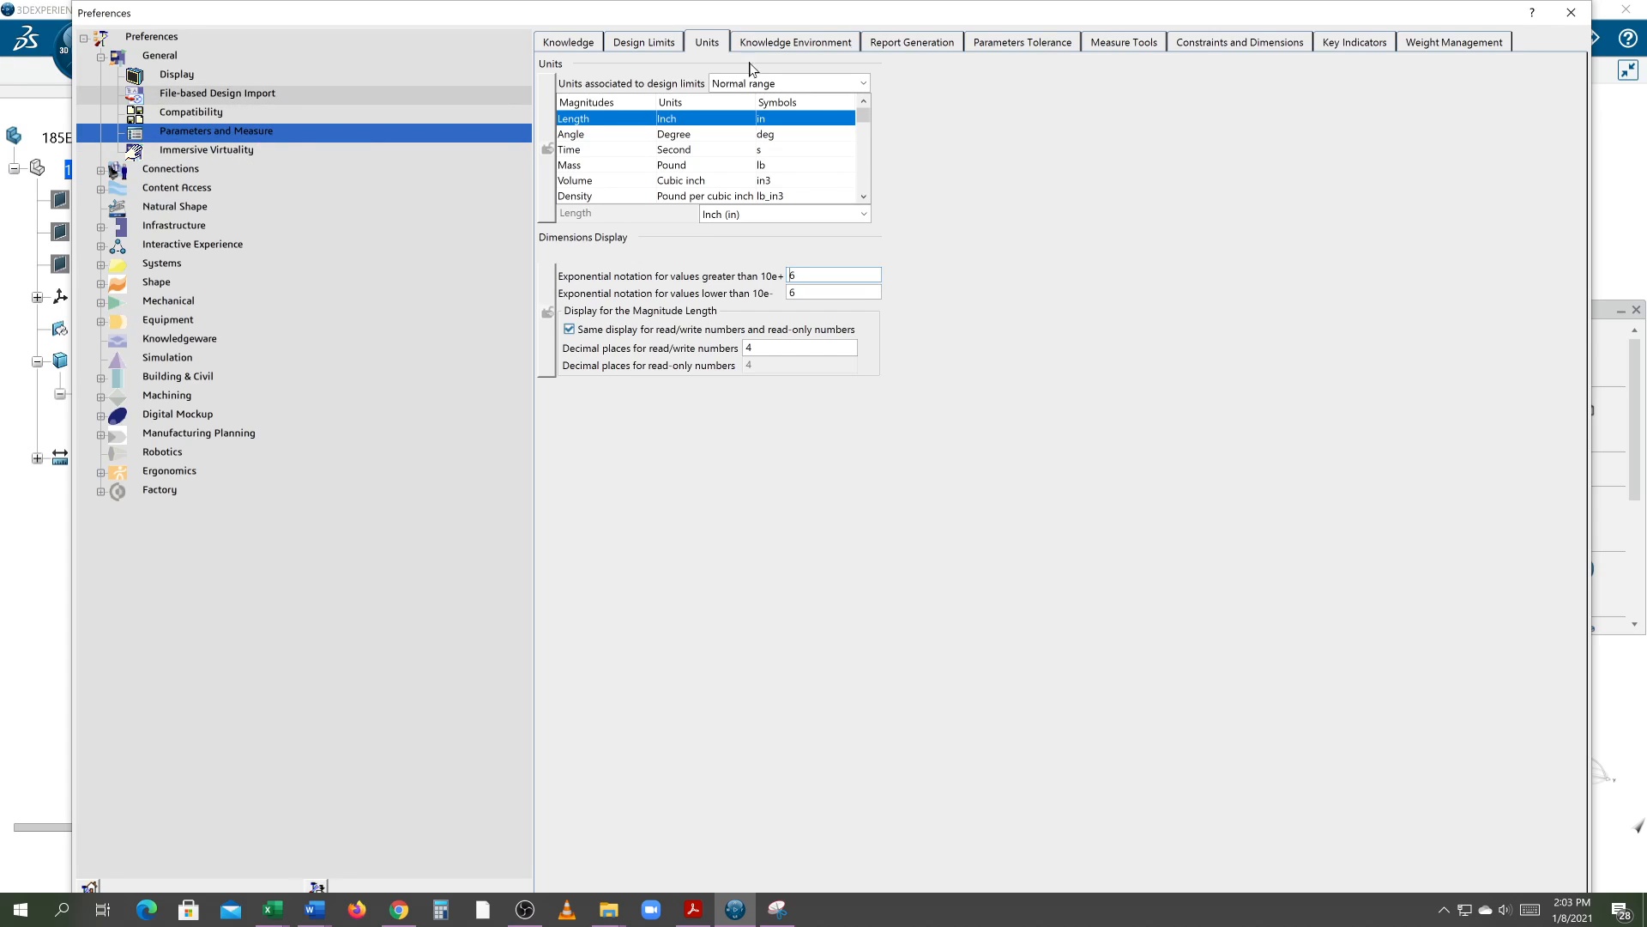
left_click(1115, 45)
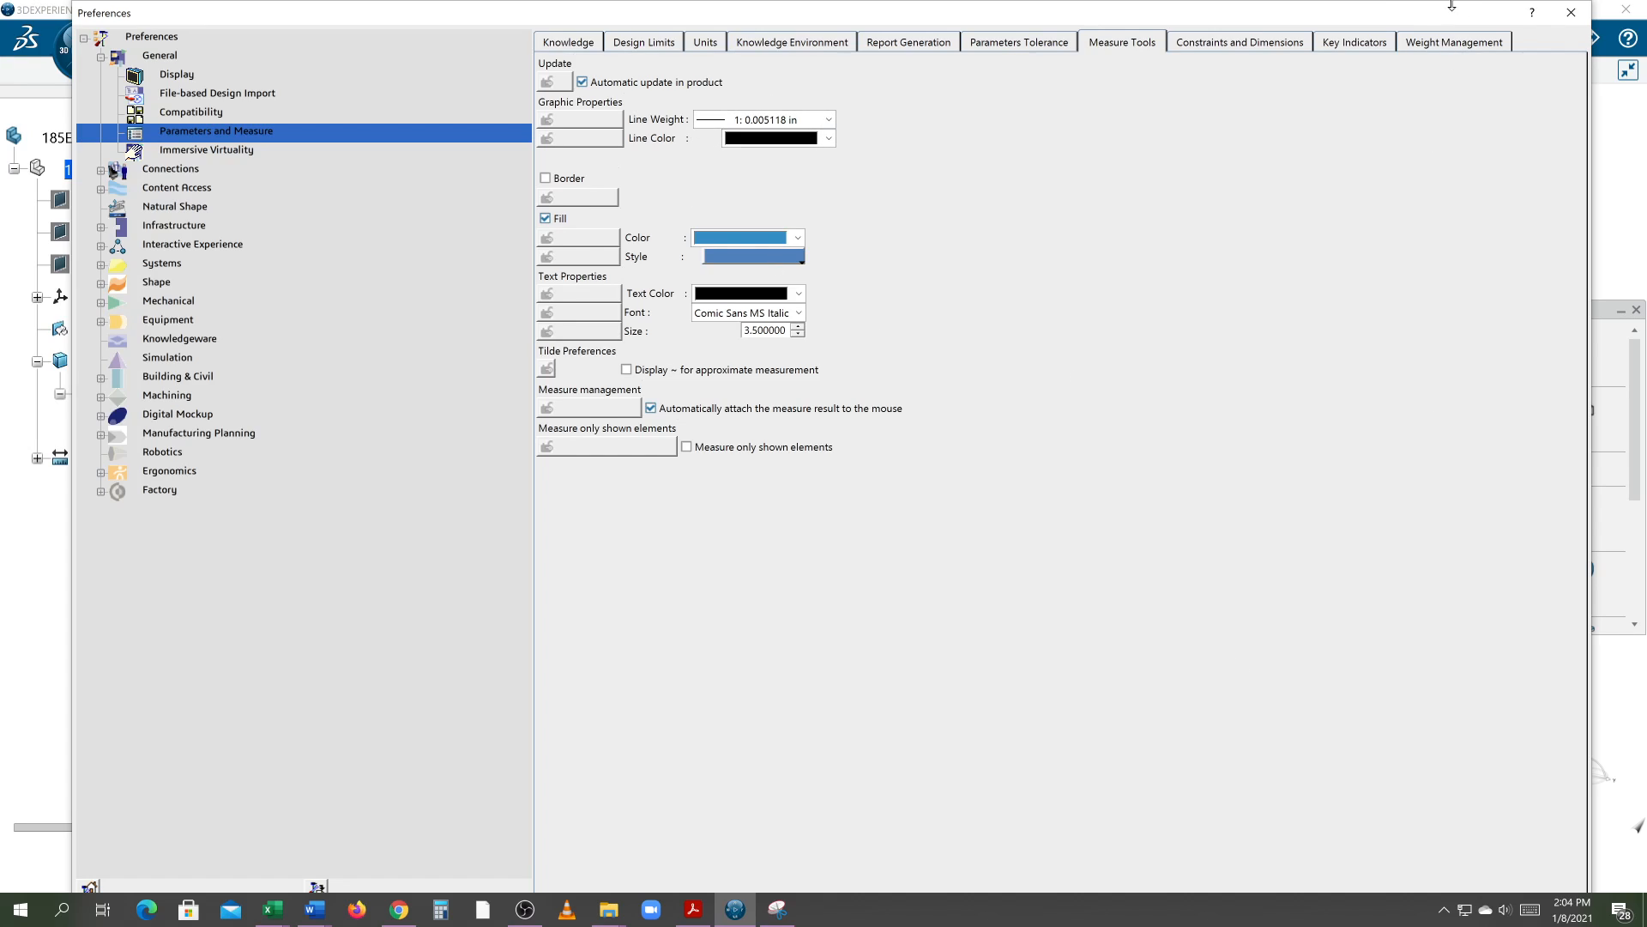
left_click_drag(1439, 3, 1404, 21)
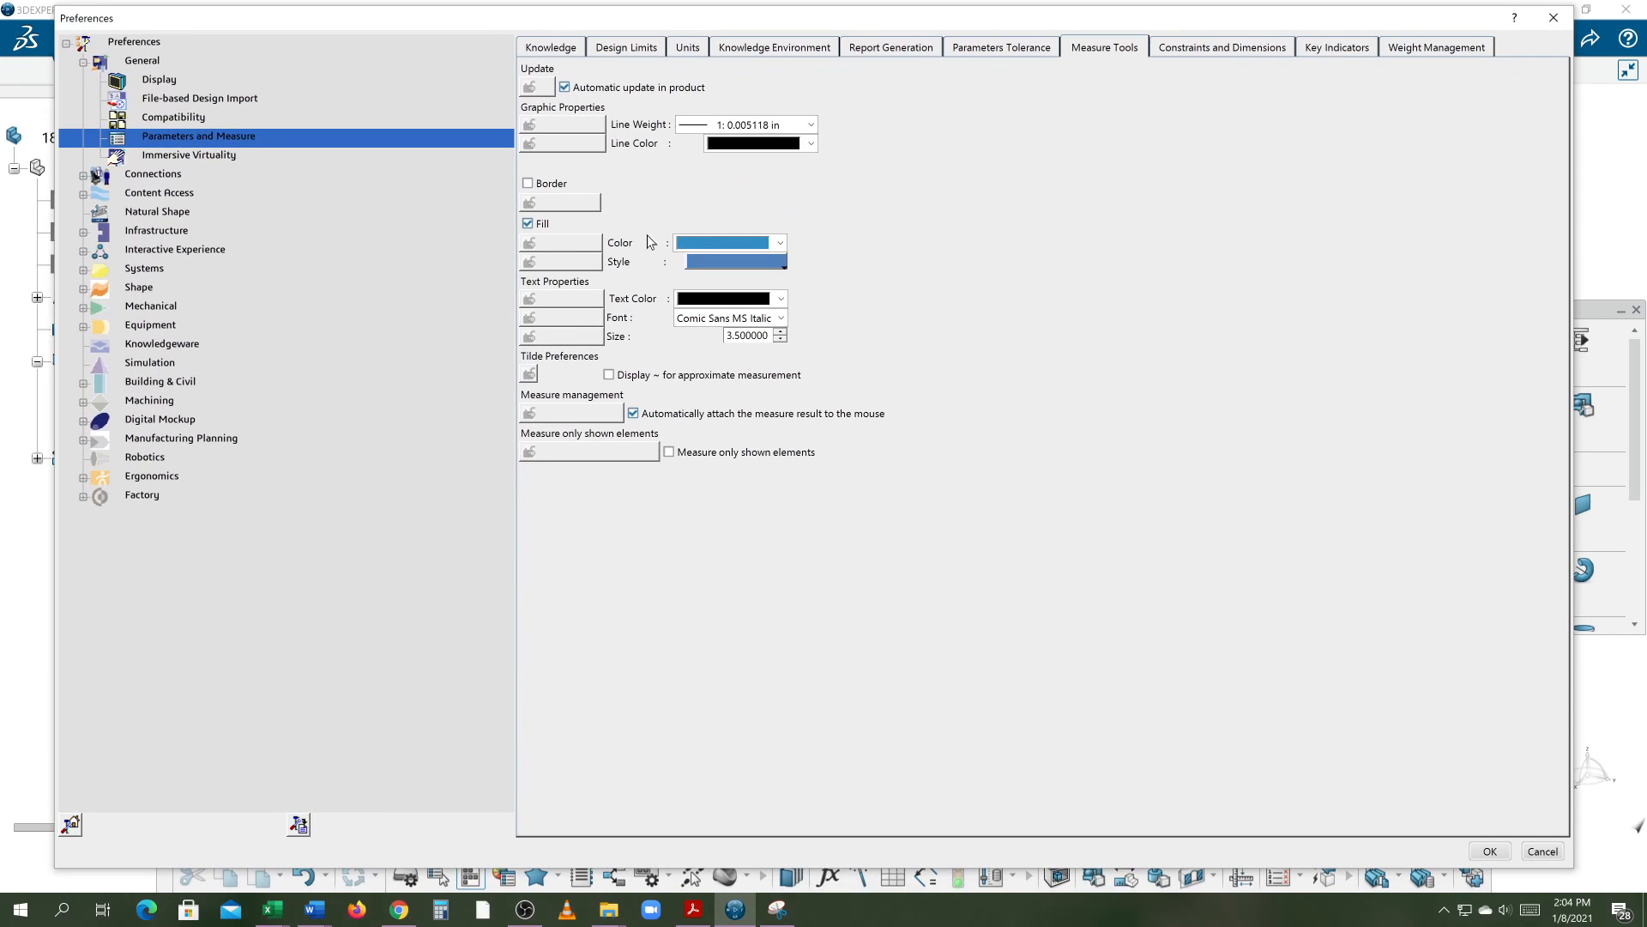
left_click(776, 247)
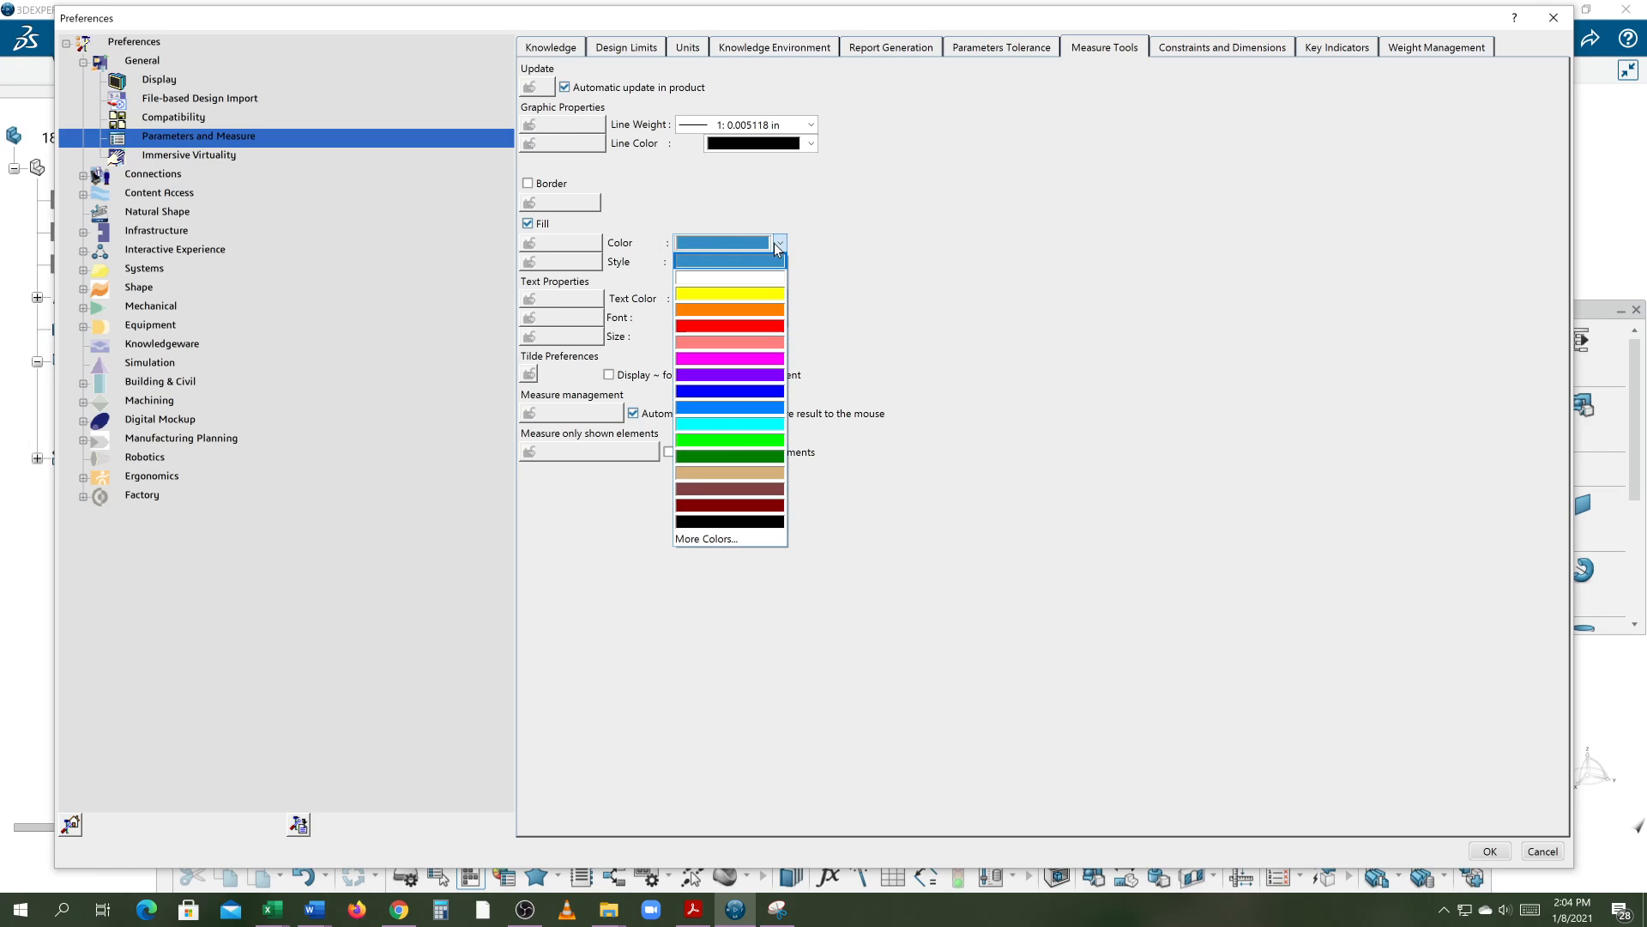
left_click(742, 445)
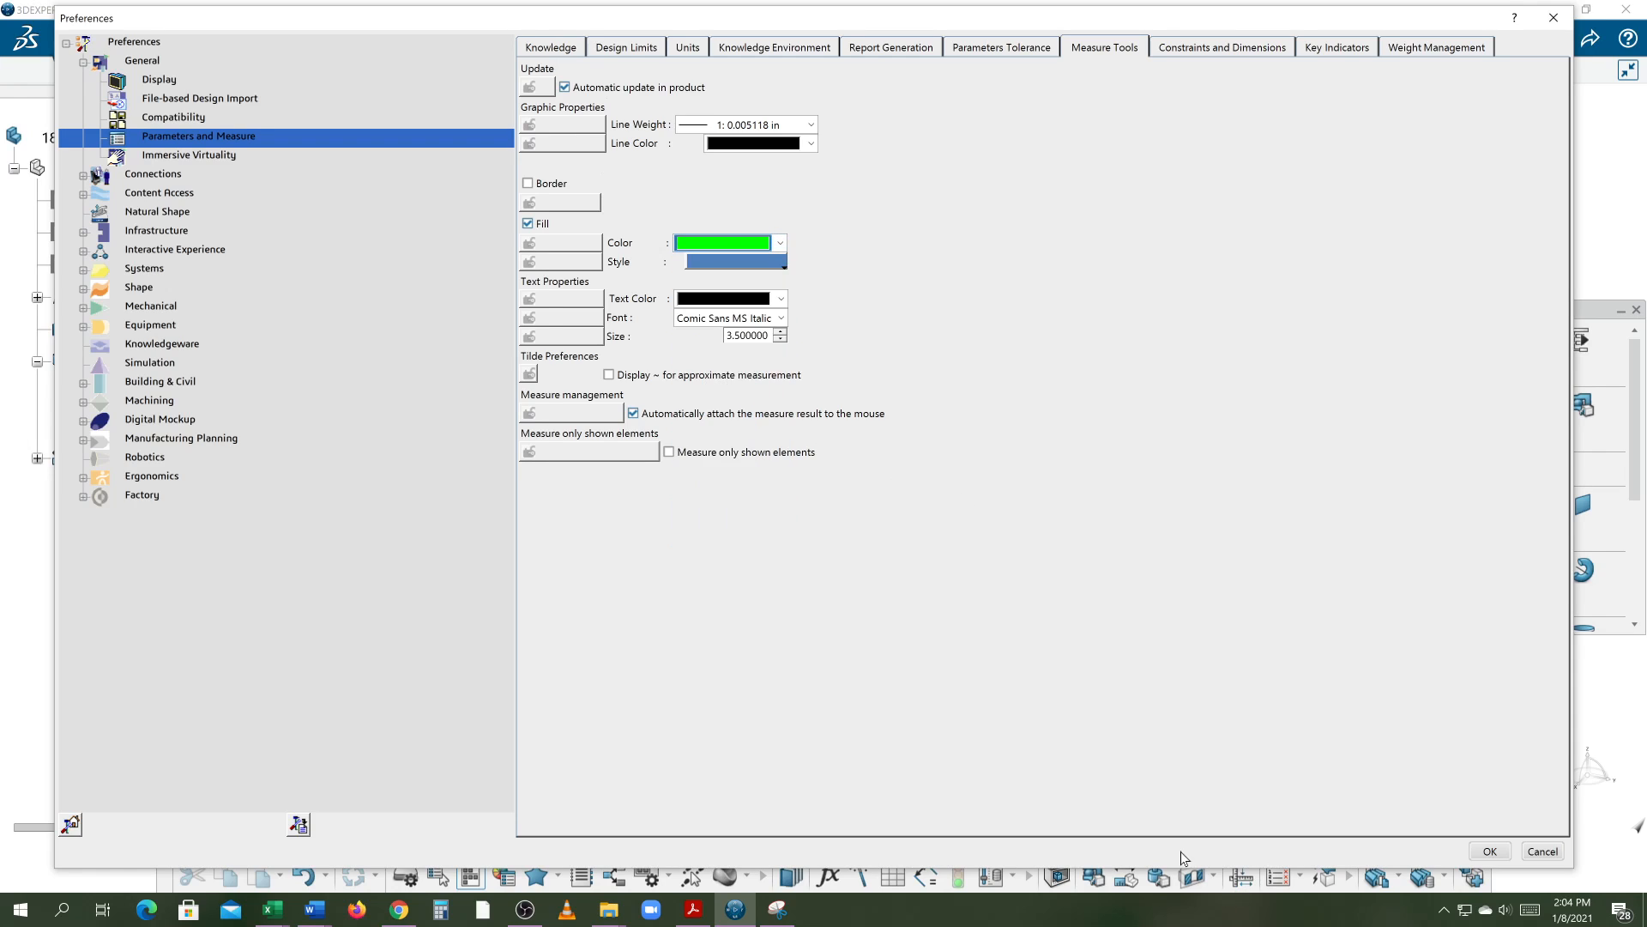
left_click(1490, 851)
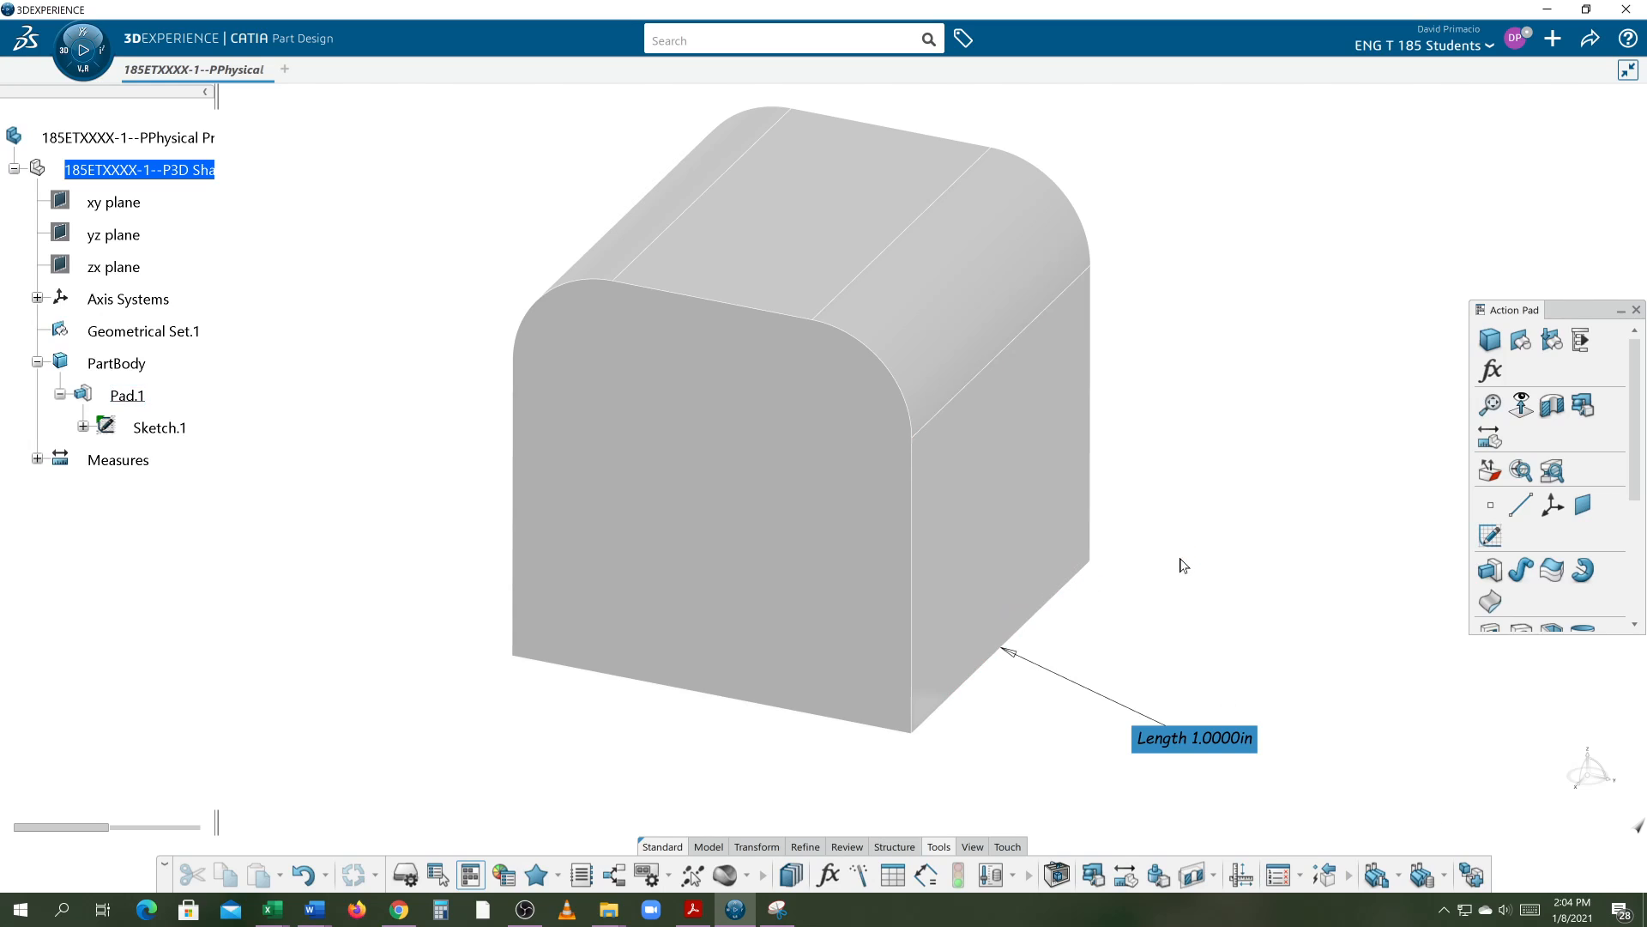
Add kept length measures to the front face's bottom edge and its left vertical edge, with labels outside the part.
middle_click_drag(1207, 556, 1216, 544)
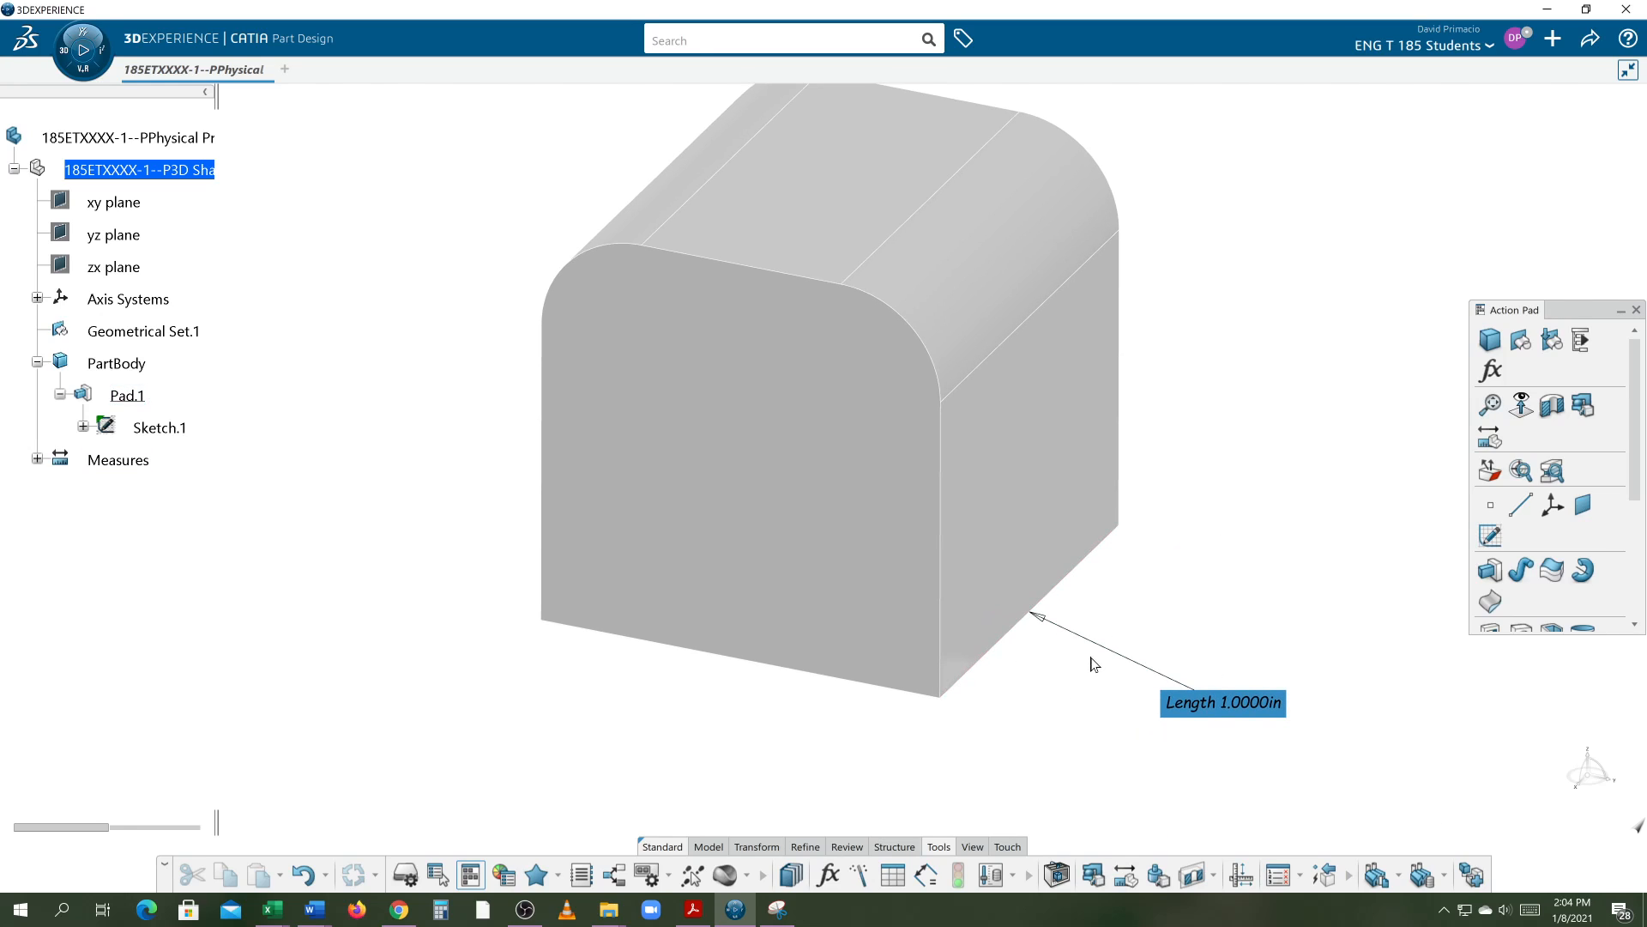
left_click(1093, 875)
left_click(832, 684)
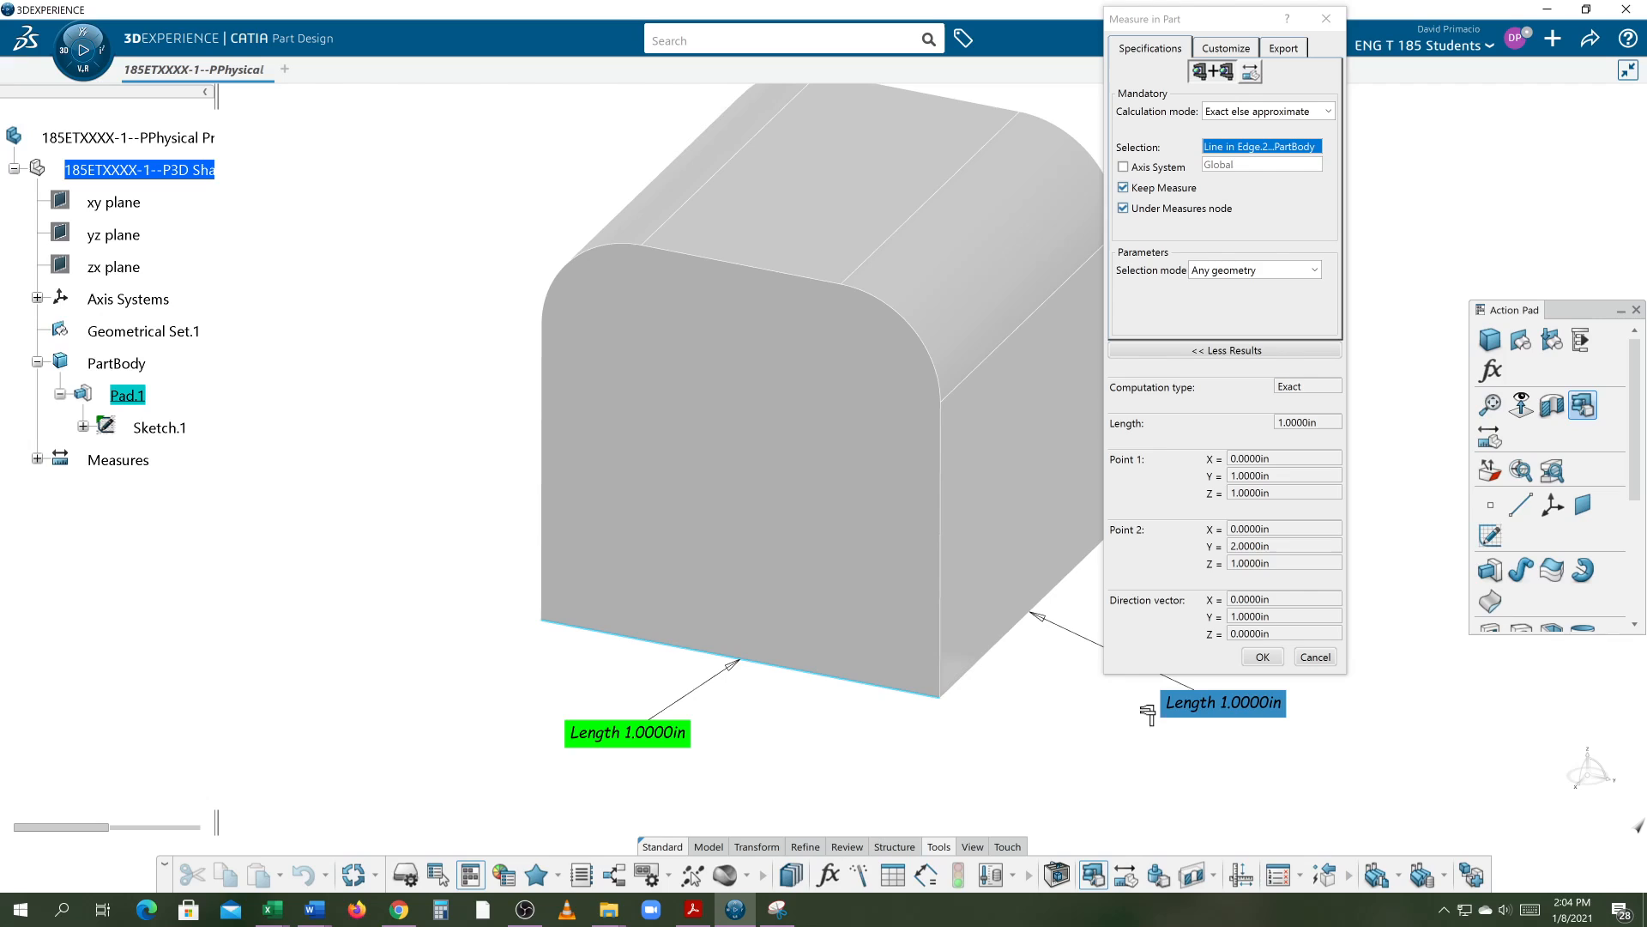
left_click(1262, 657)
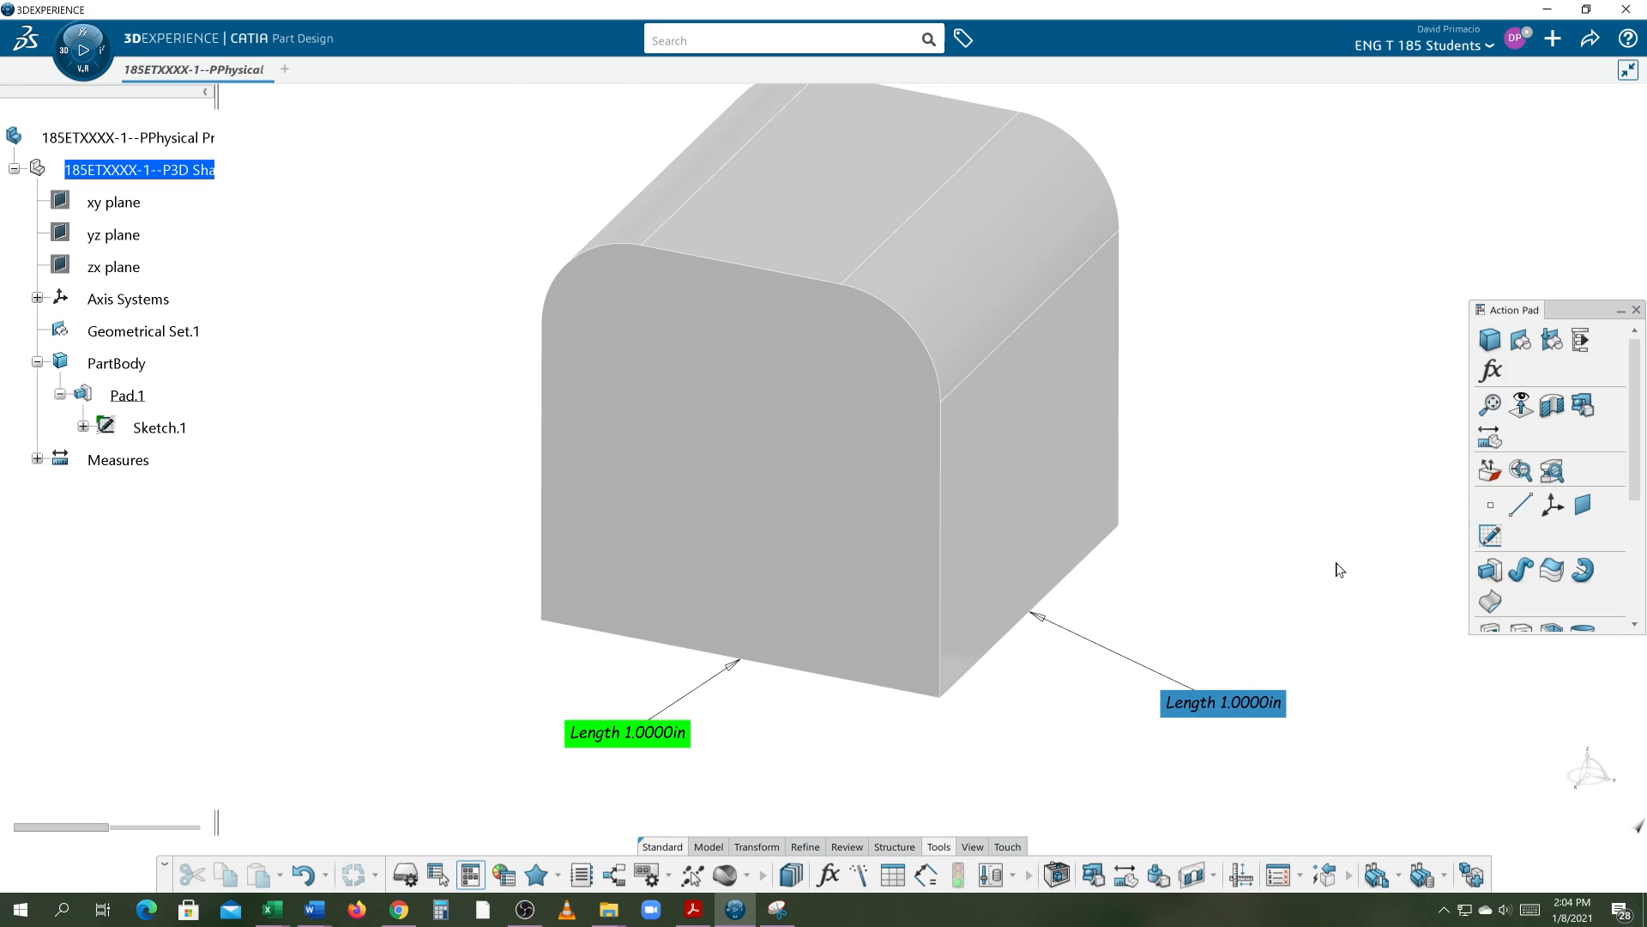
left_click(1105, 877)
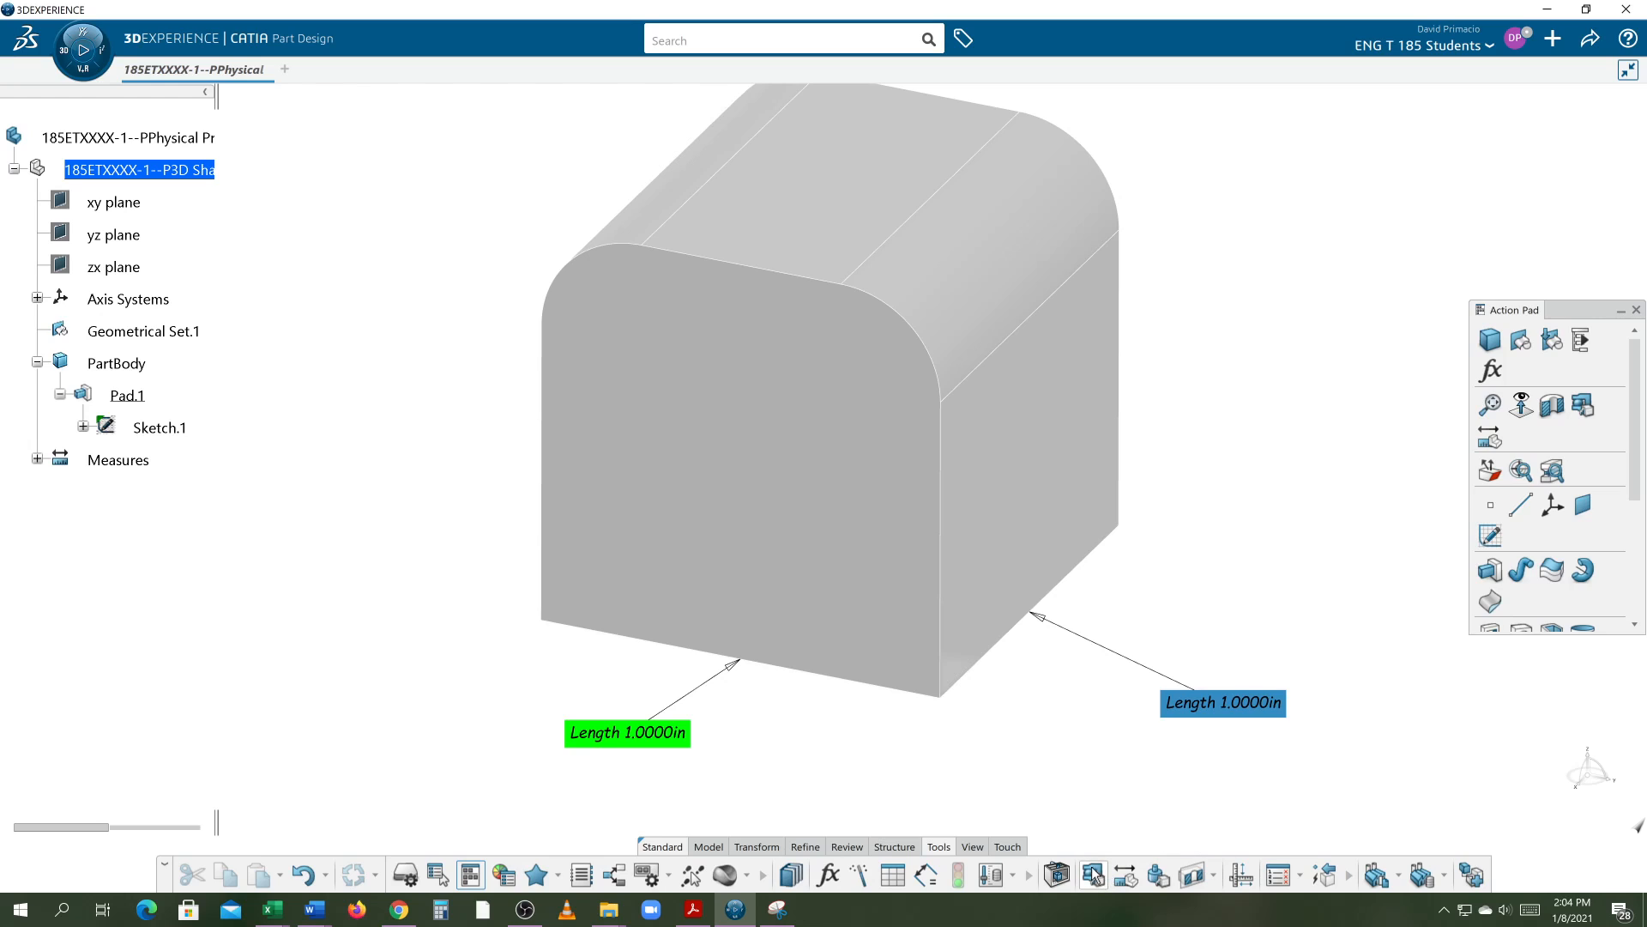
left_click(544, 513)
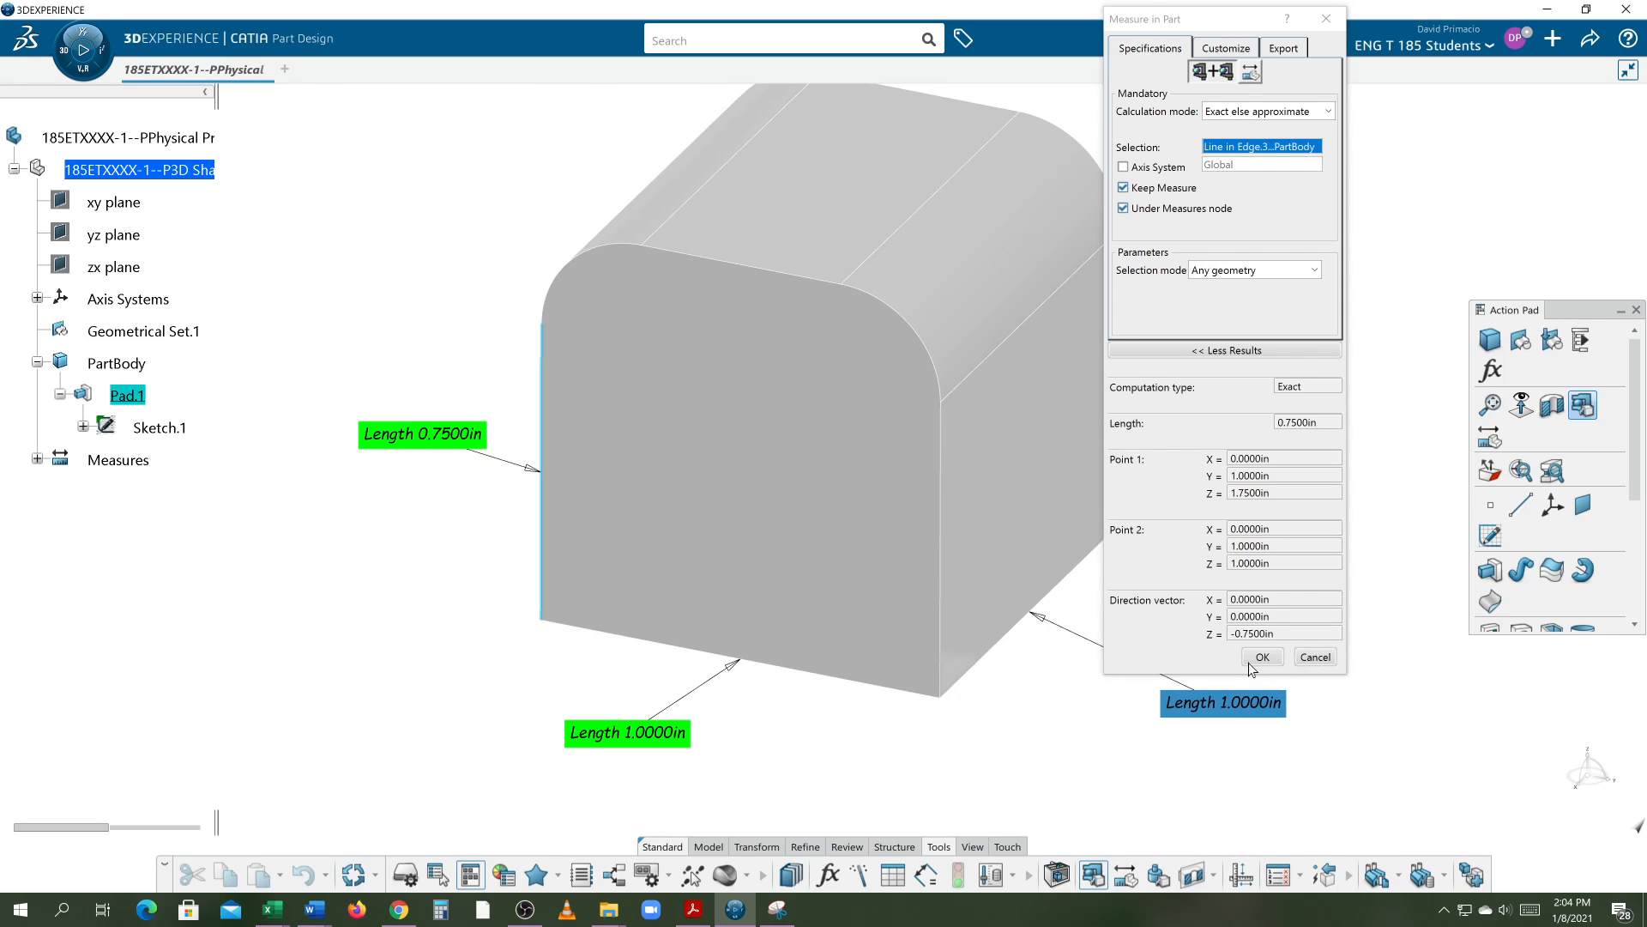
left_click(1258, 657)
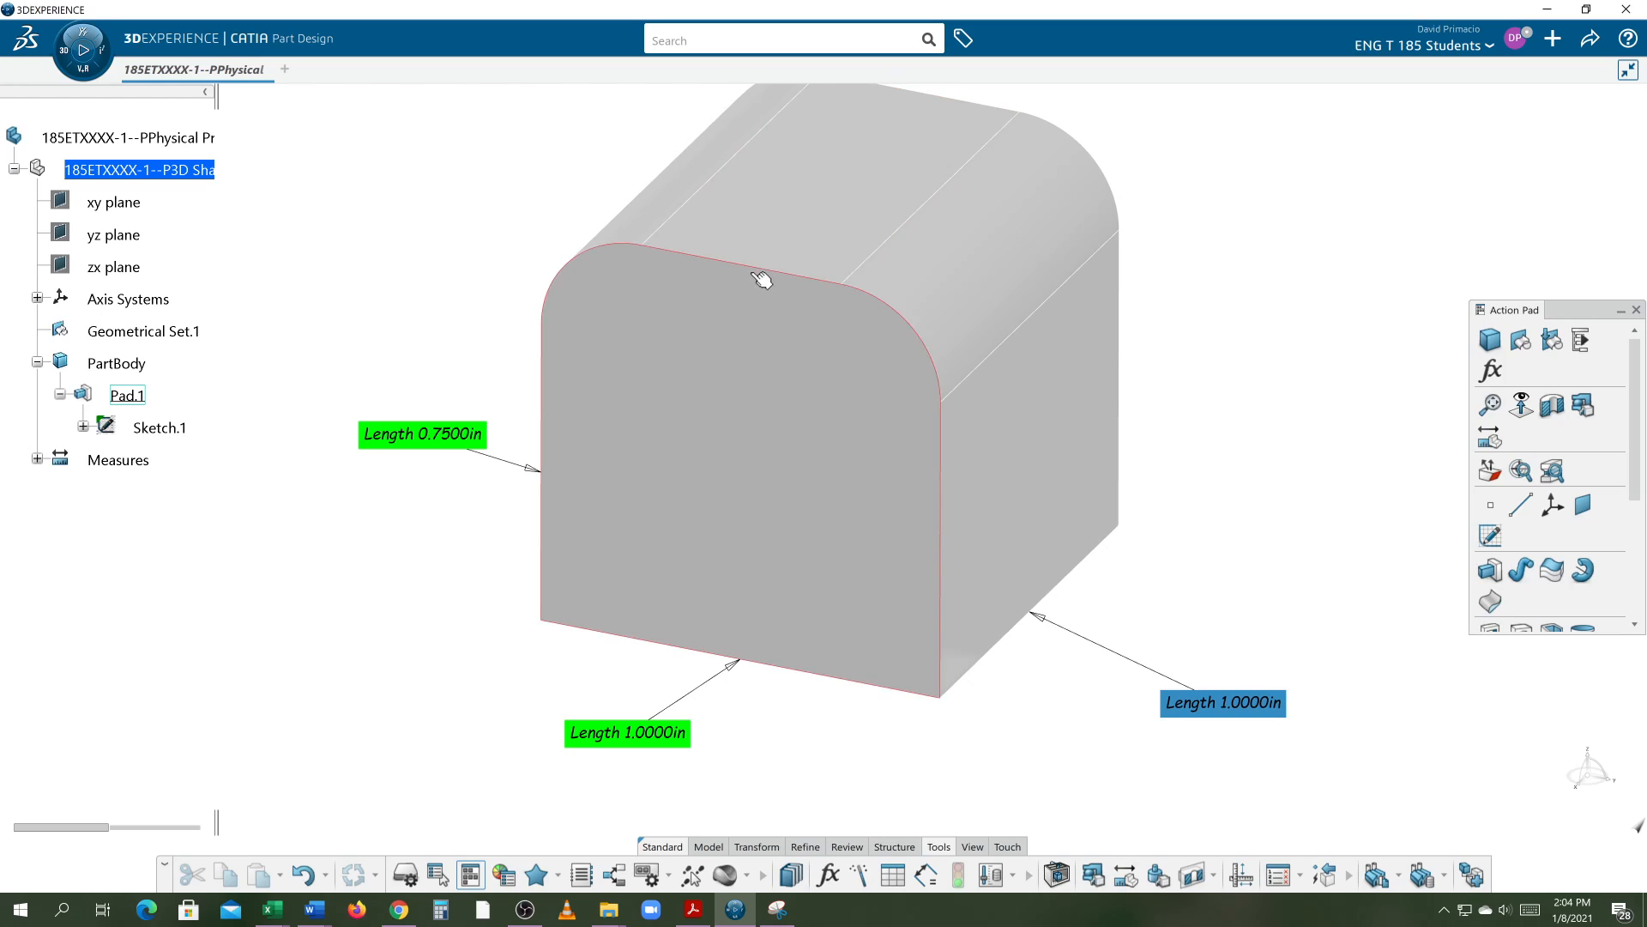
Measure the minimum distance between the front face's bottom and top edges, and place the dimension and label left of the part.
middle_click_drag(895, 613, 948, 617)
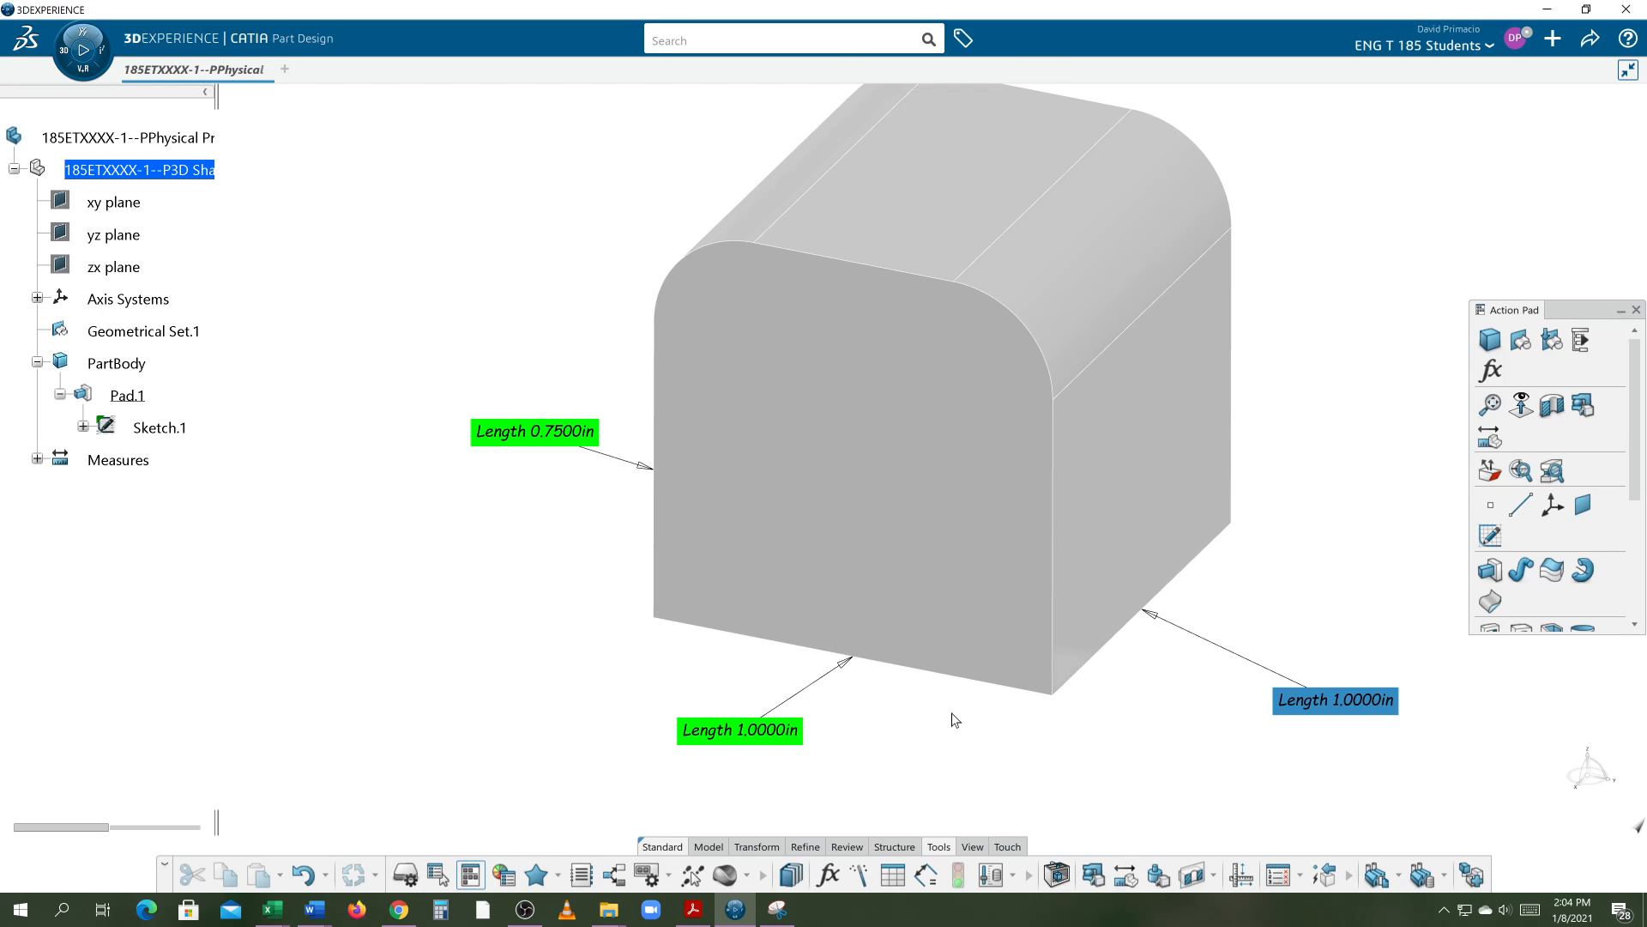
left_click(1125, 876)
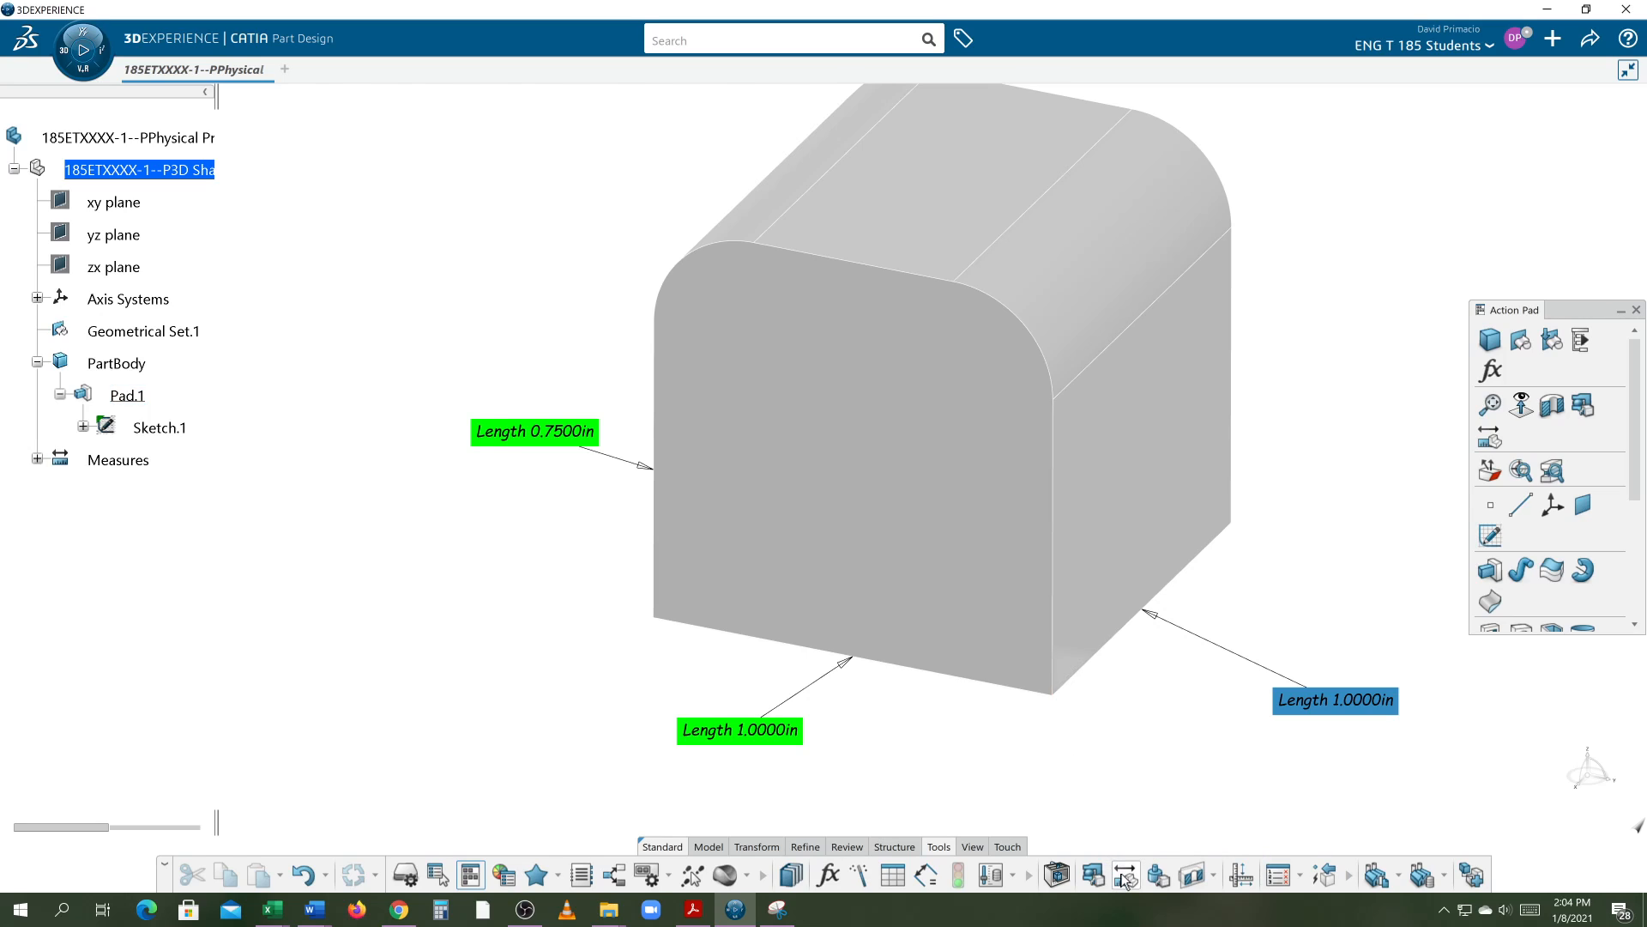
left_click(716, 629)
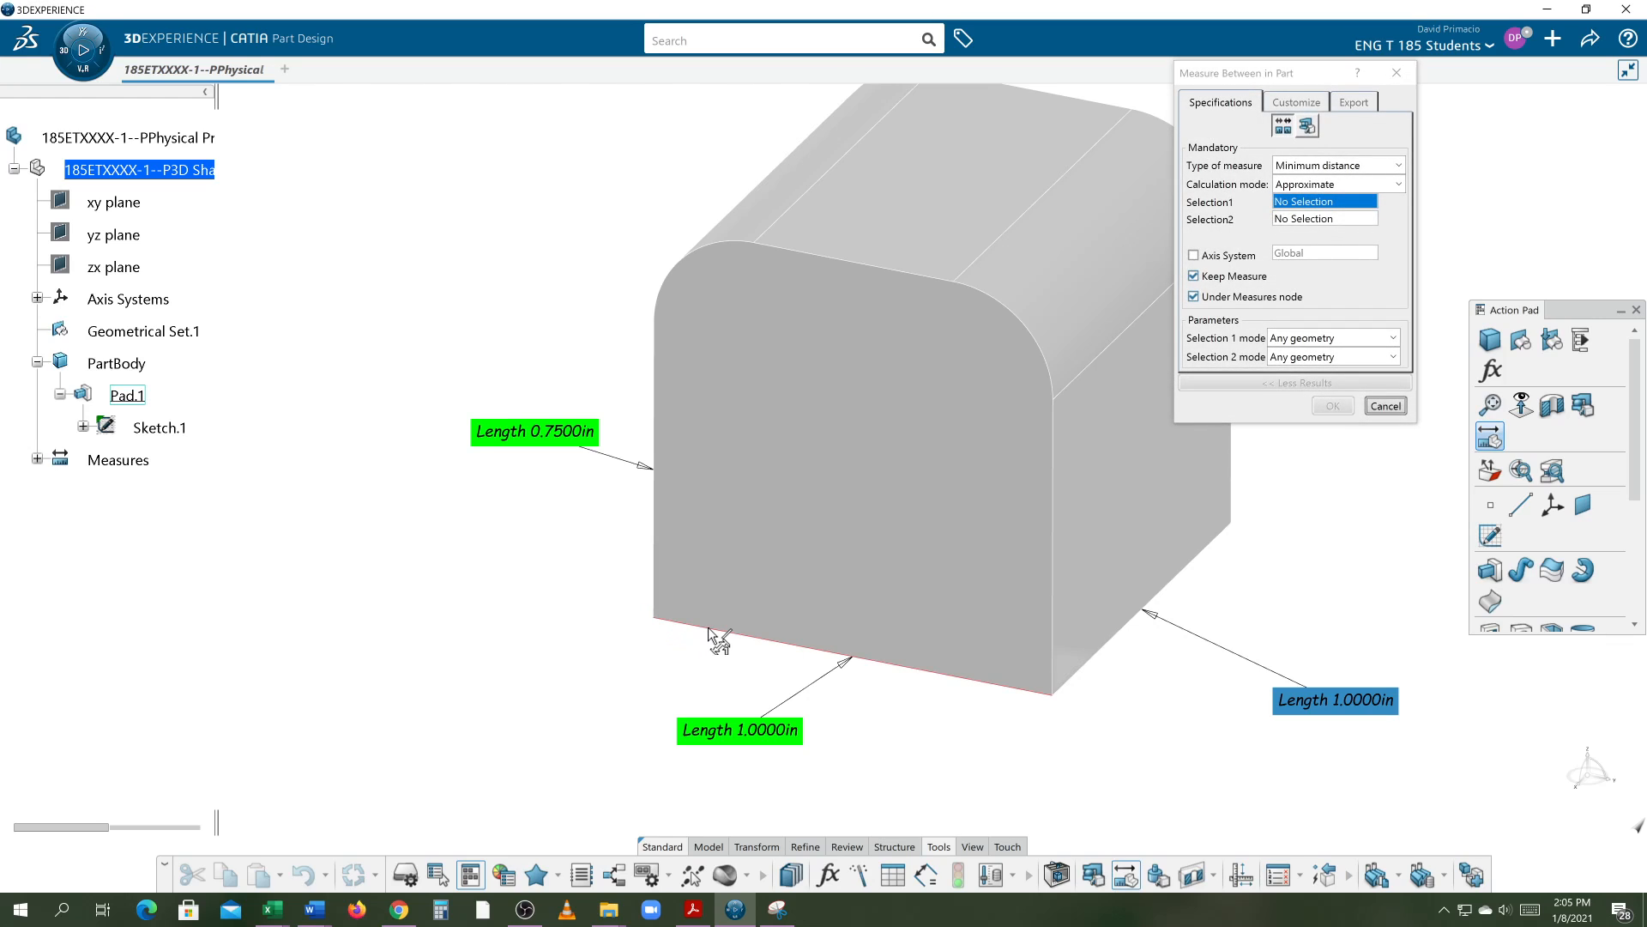
left_click(857, 273)
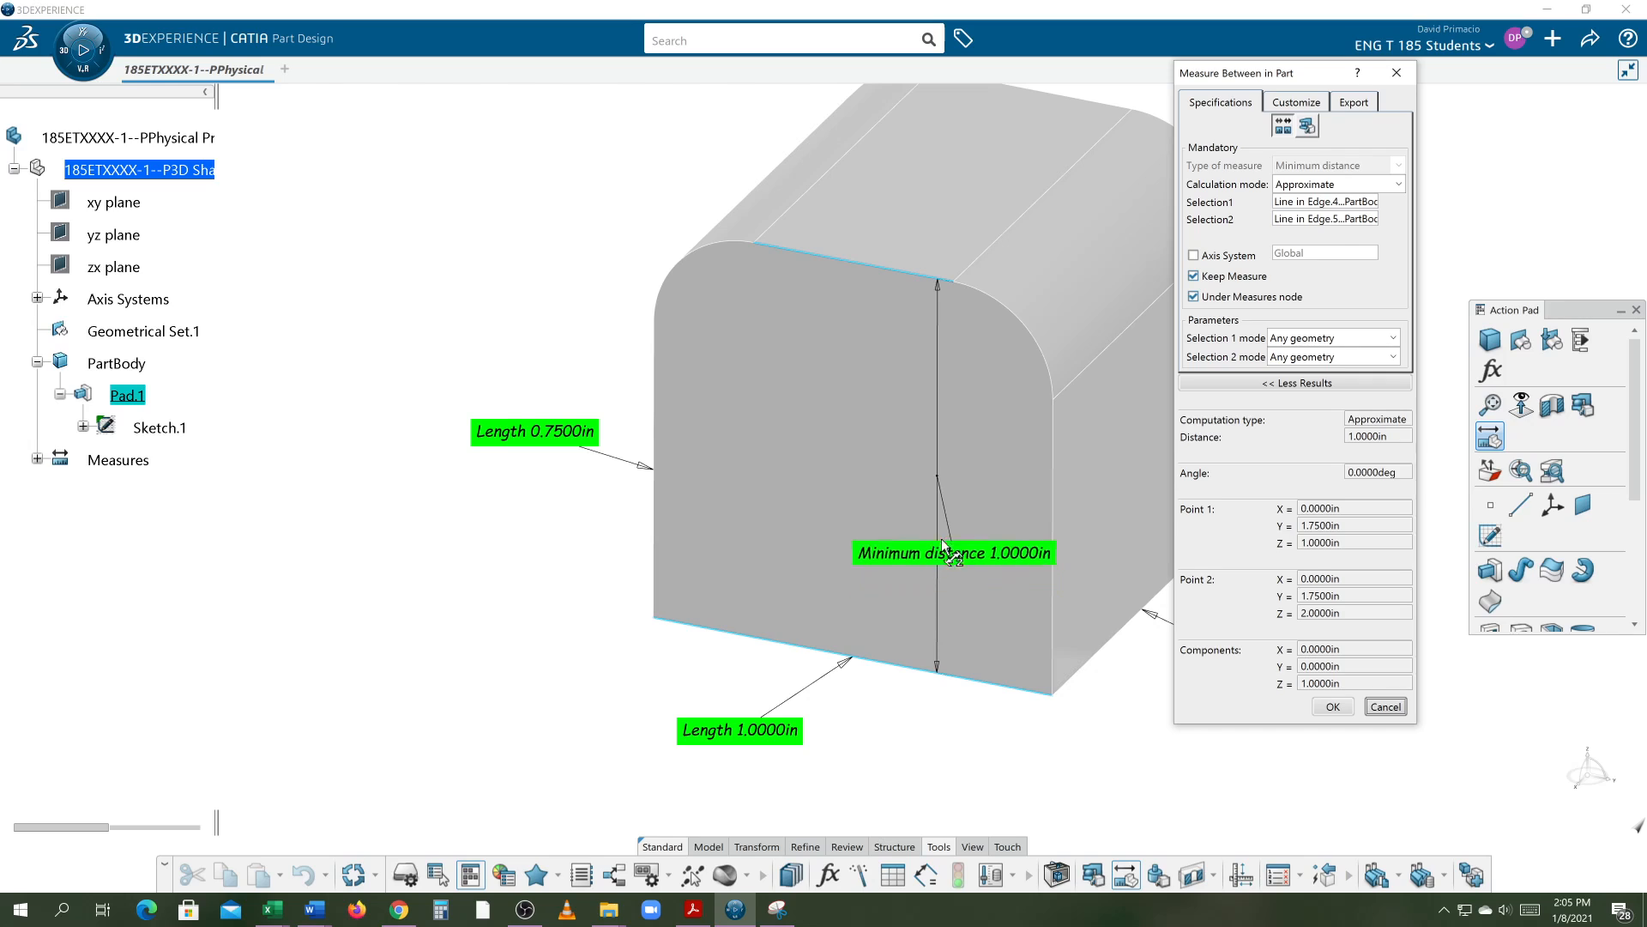
left_click(935, 311)
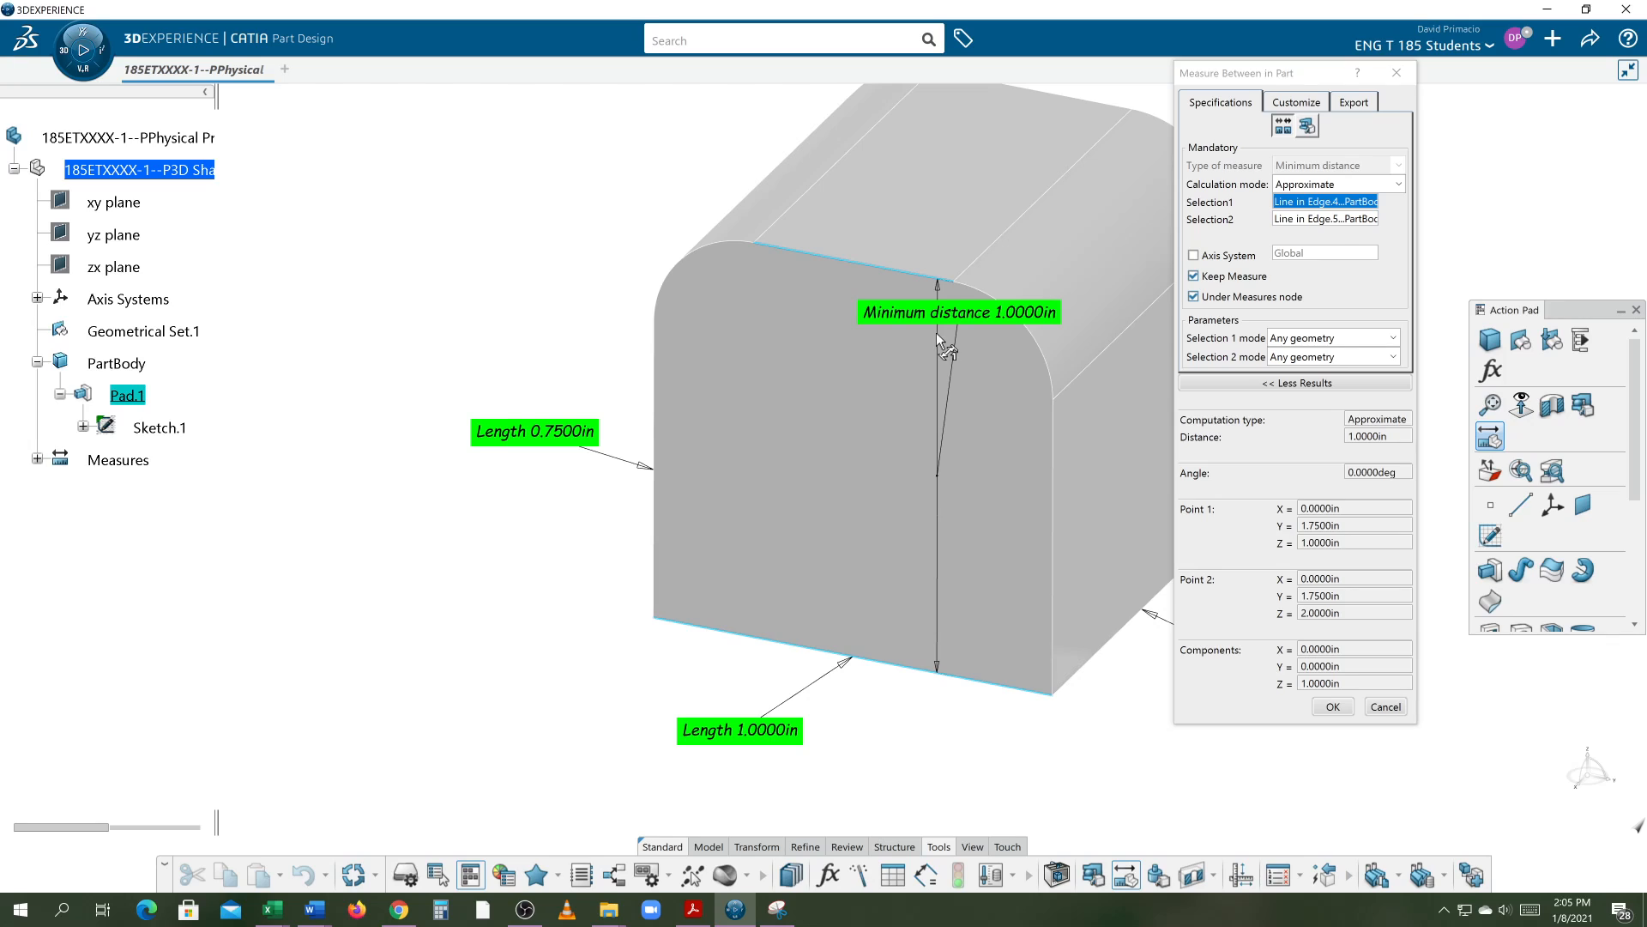
left_click_drag(935, 332, 393, 363)
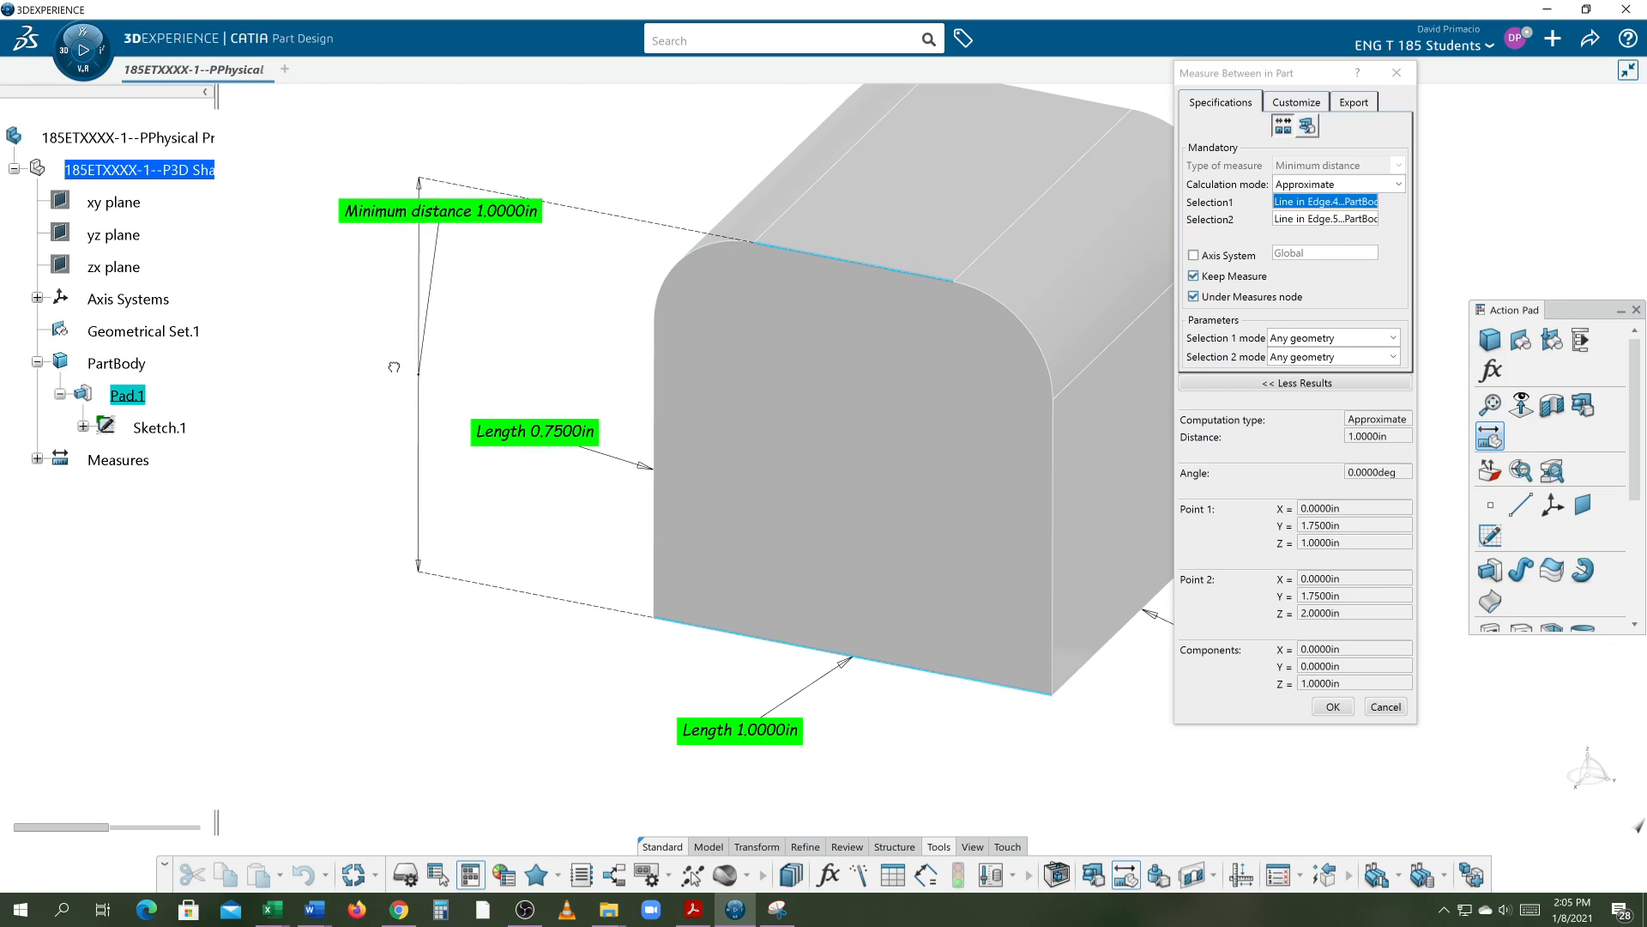
left_click_drag(378, 223, 359, 390)
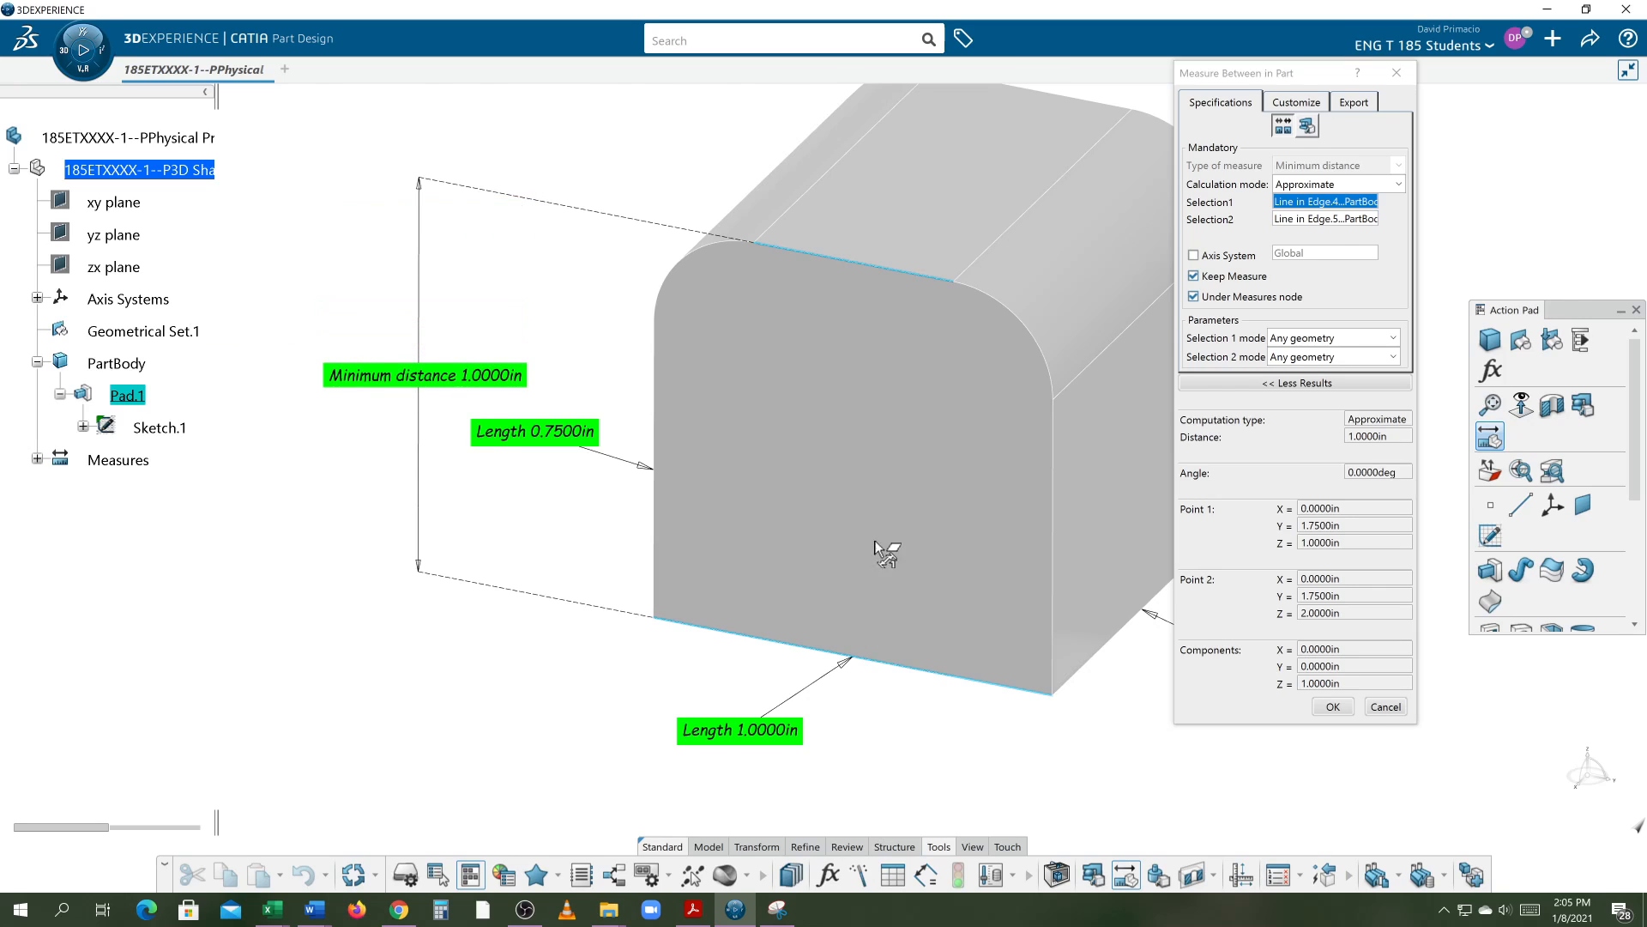
left_click(1322, 709)
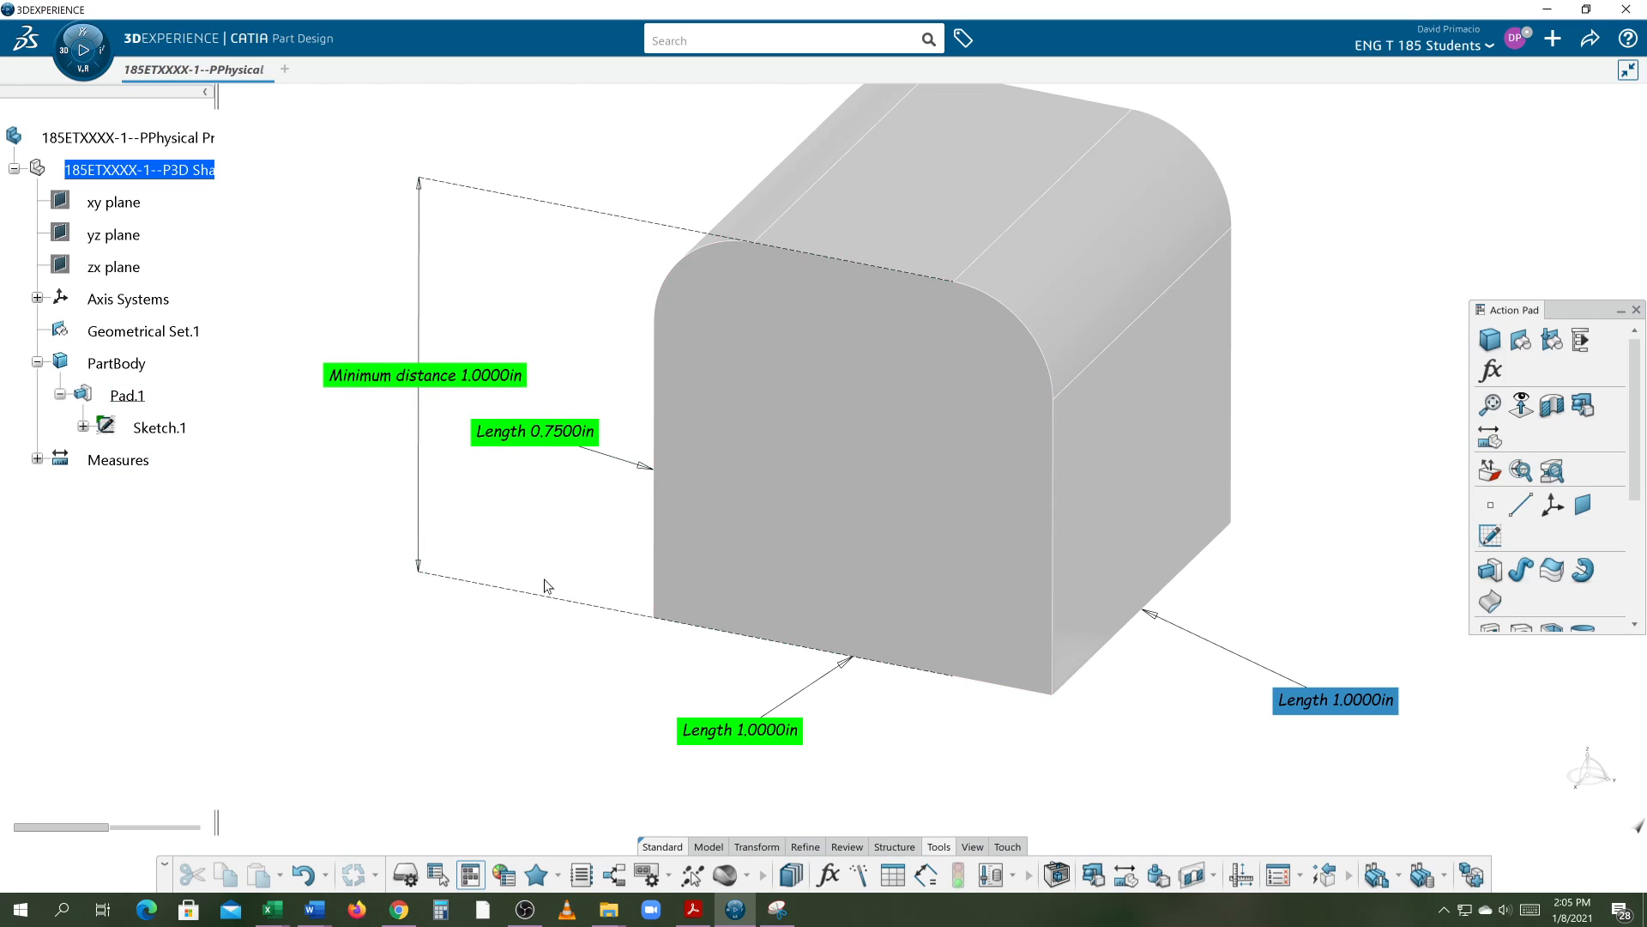
middle_click_drag(515, 739, 440, 752)
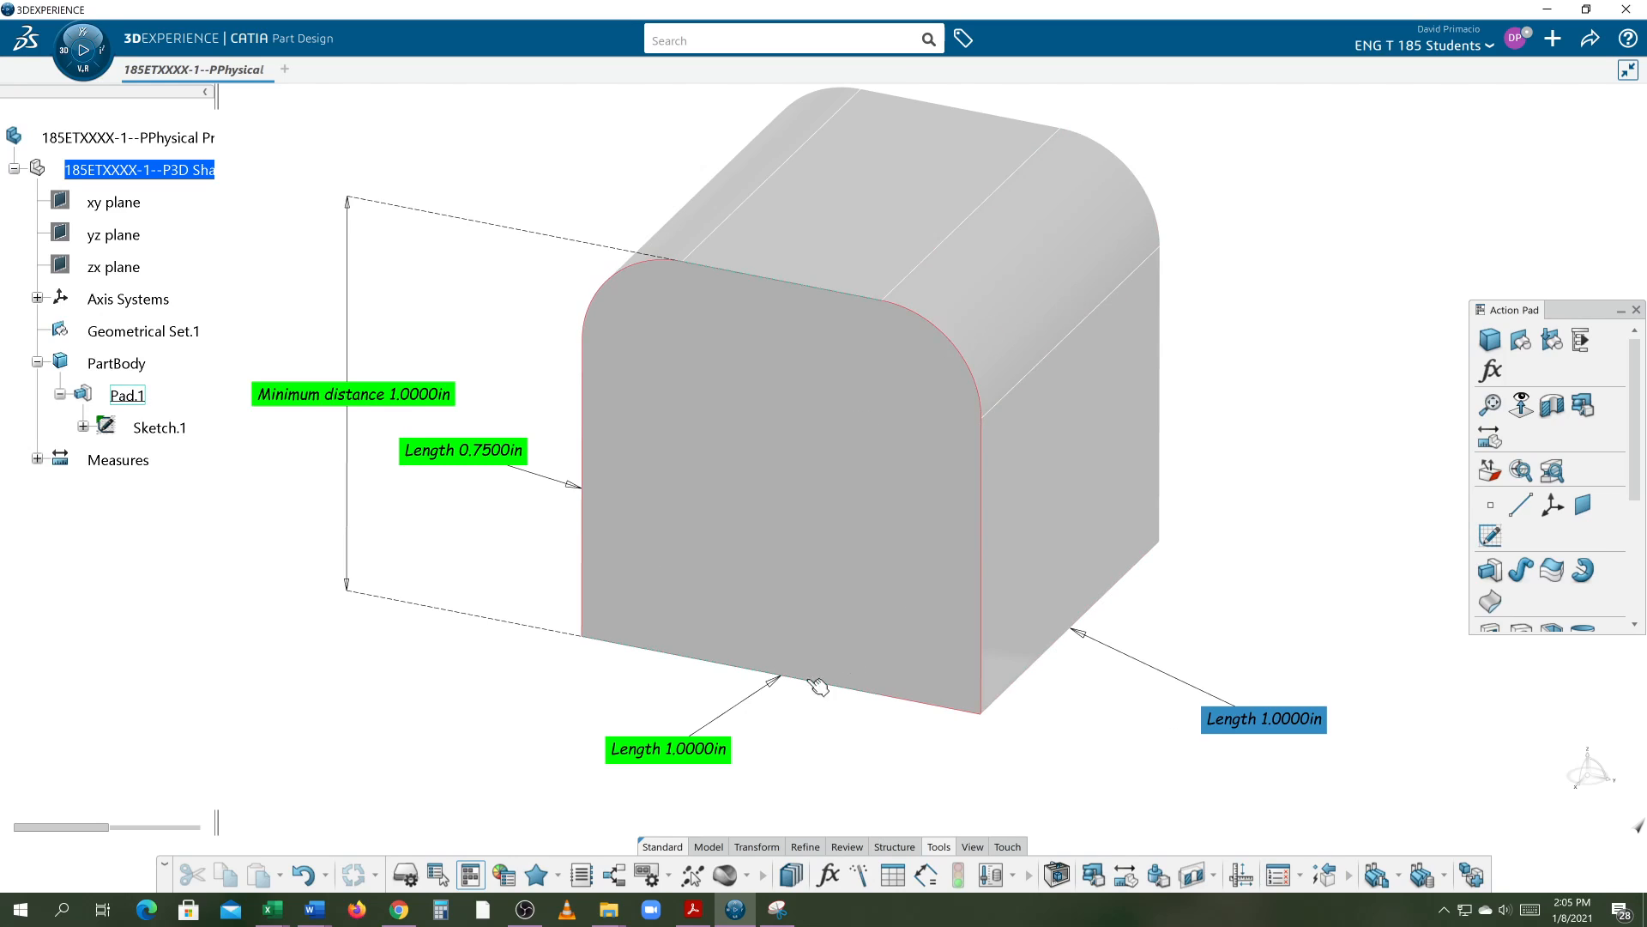
middle_click_drag(884, 592, 1007, 675)
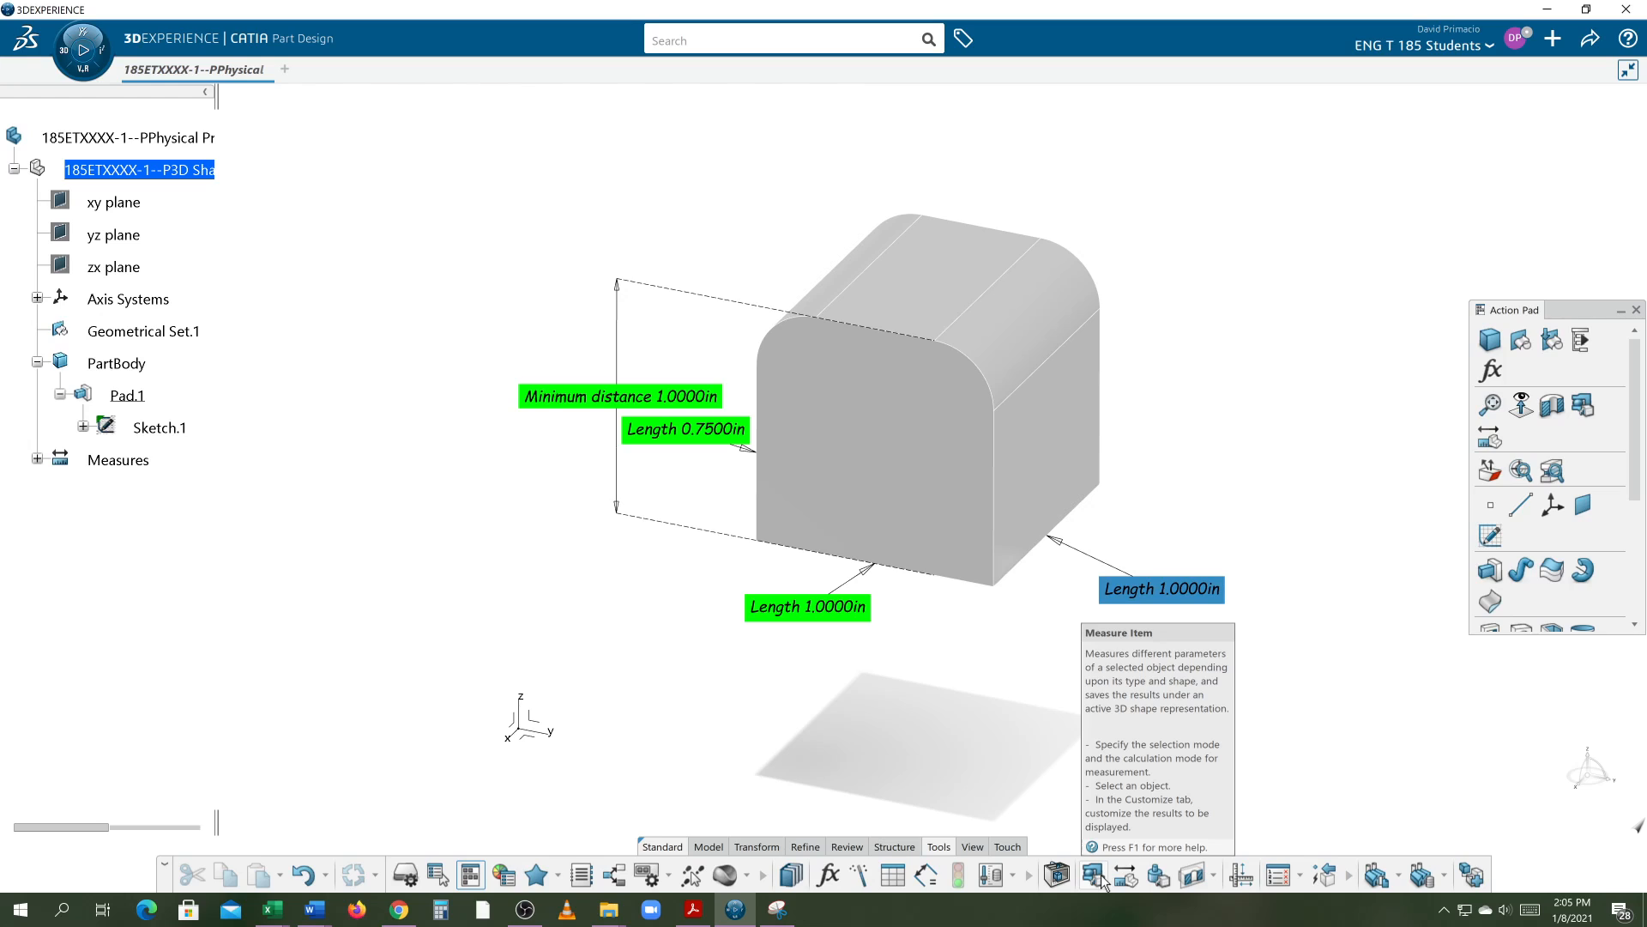
left_click(1093, 875)
middle_click_drag(1082, 596, 1021, 665)
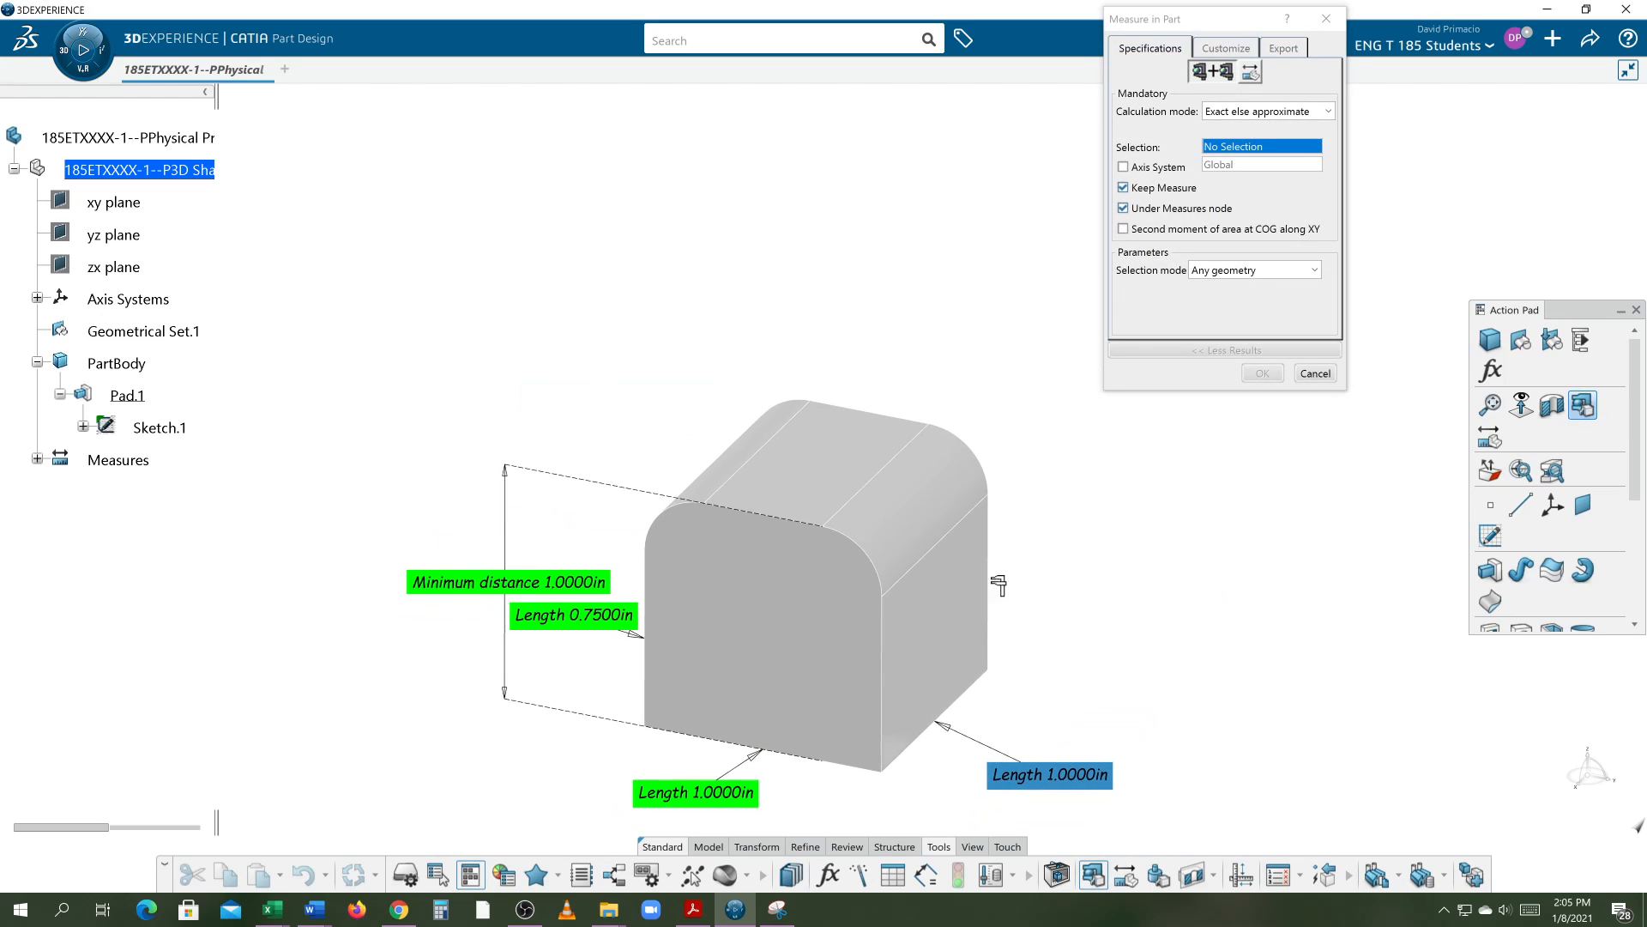
left_click(877, 566)
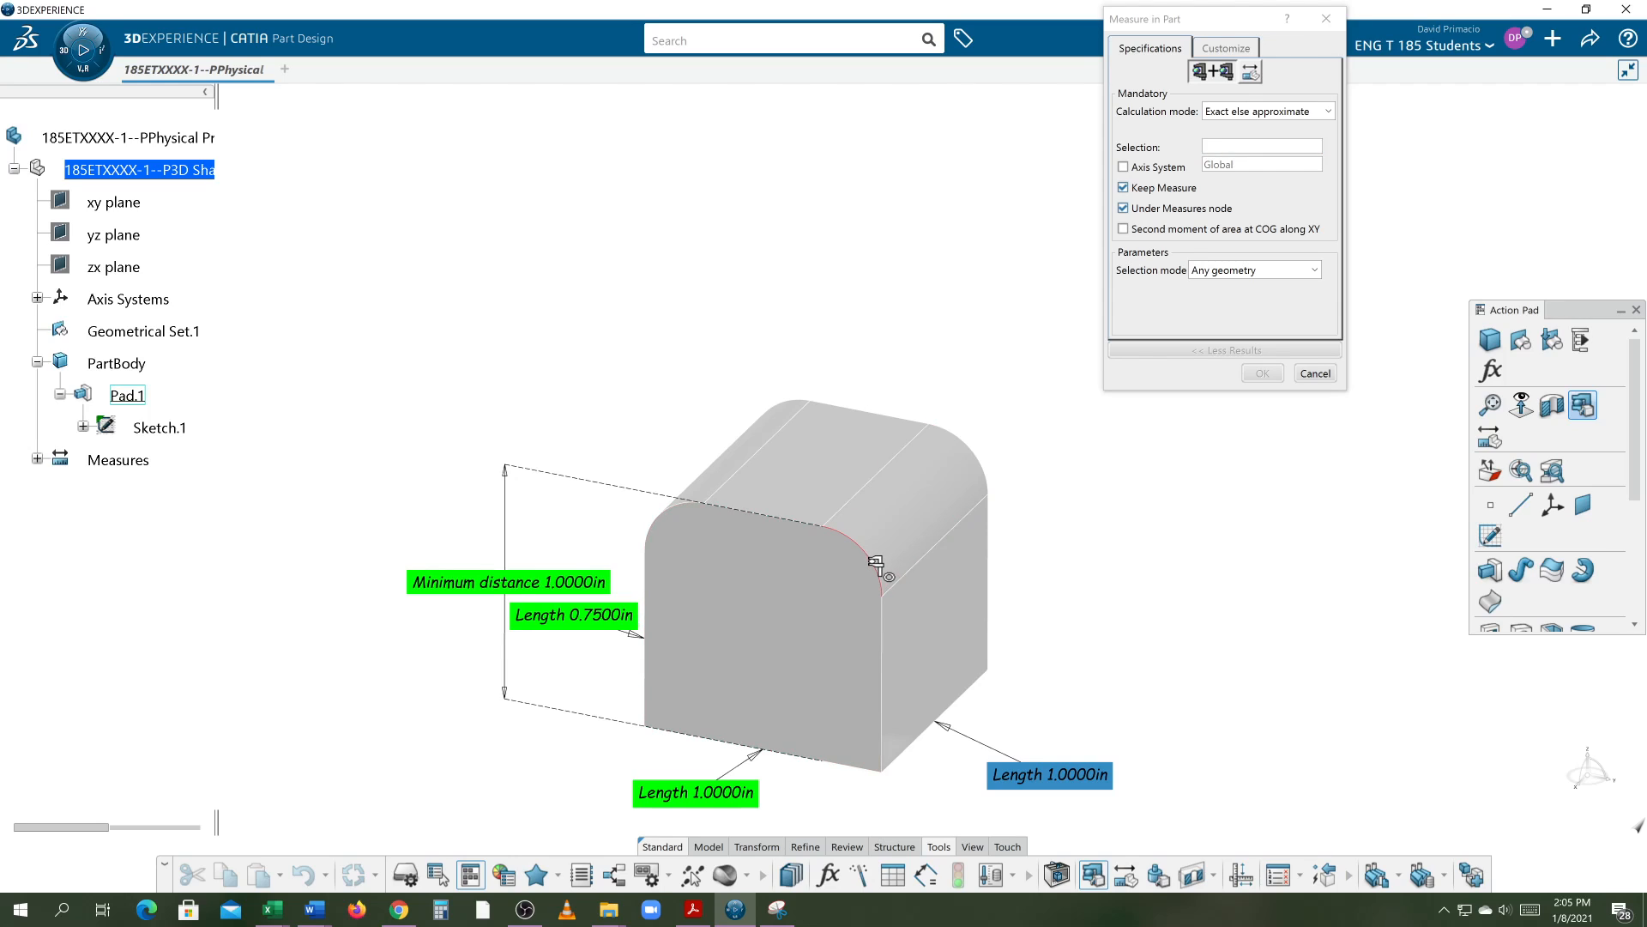
left_click(877, 567)
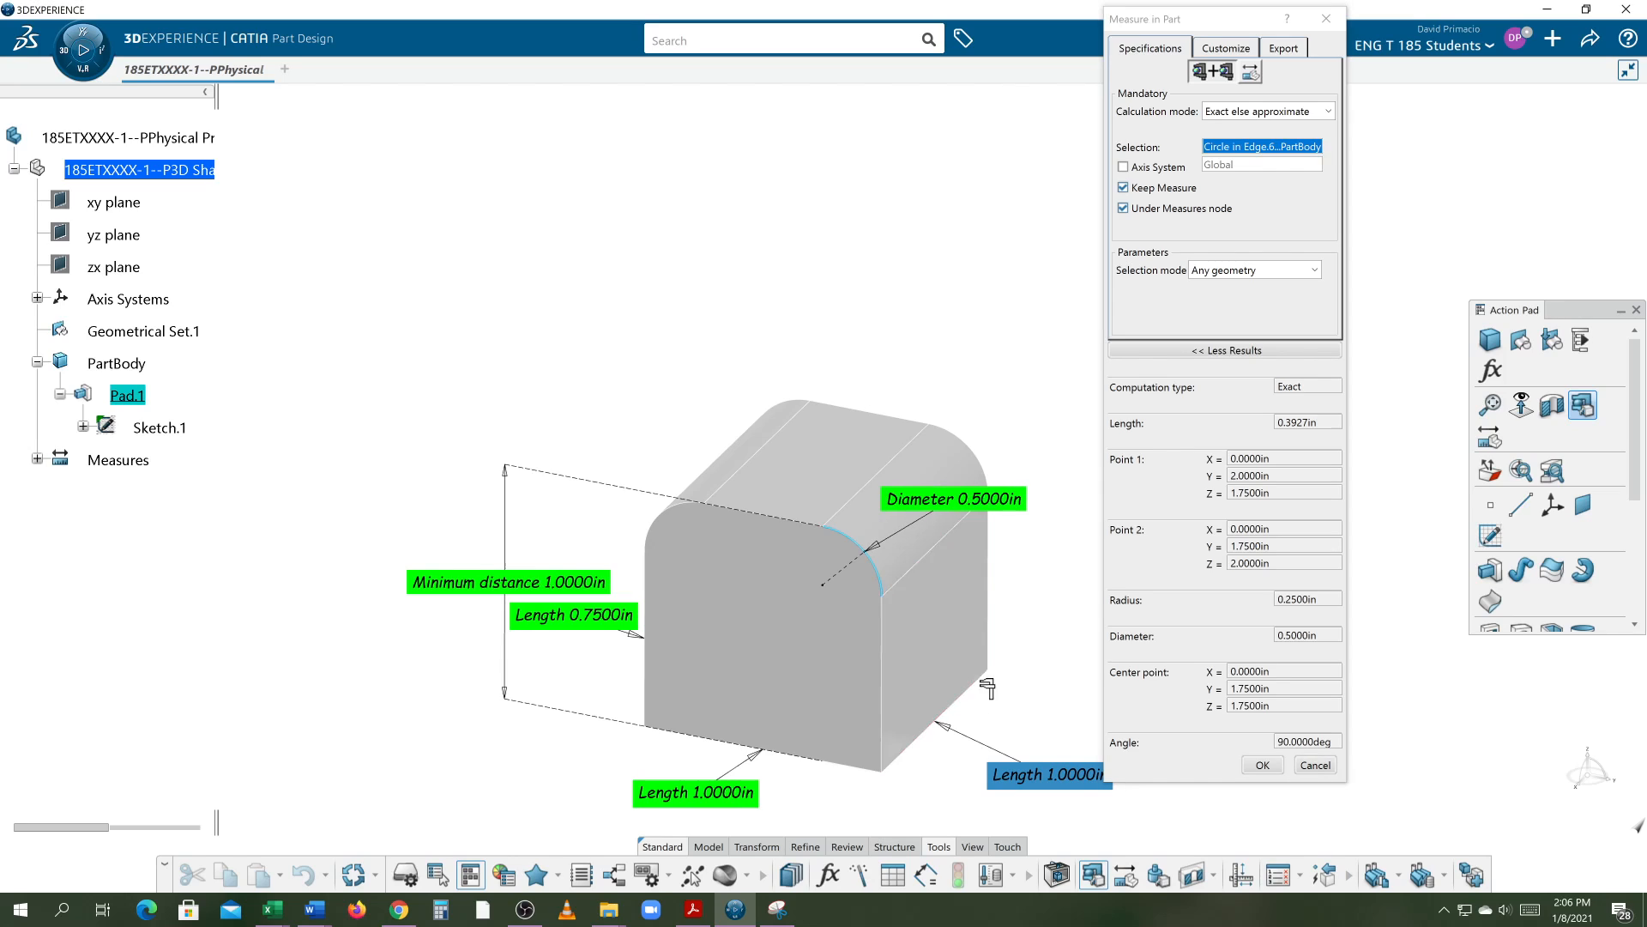
left_click(1304, 765)
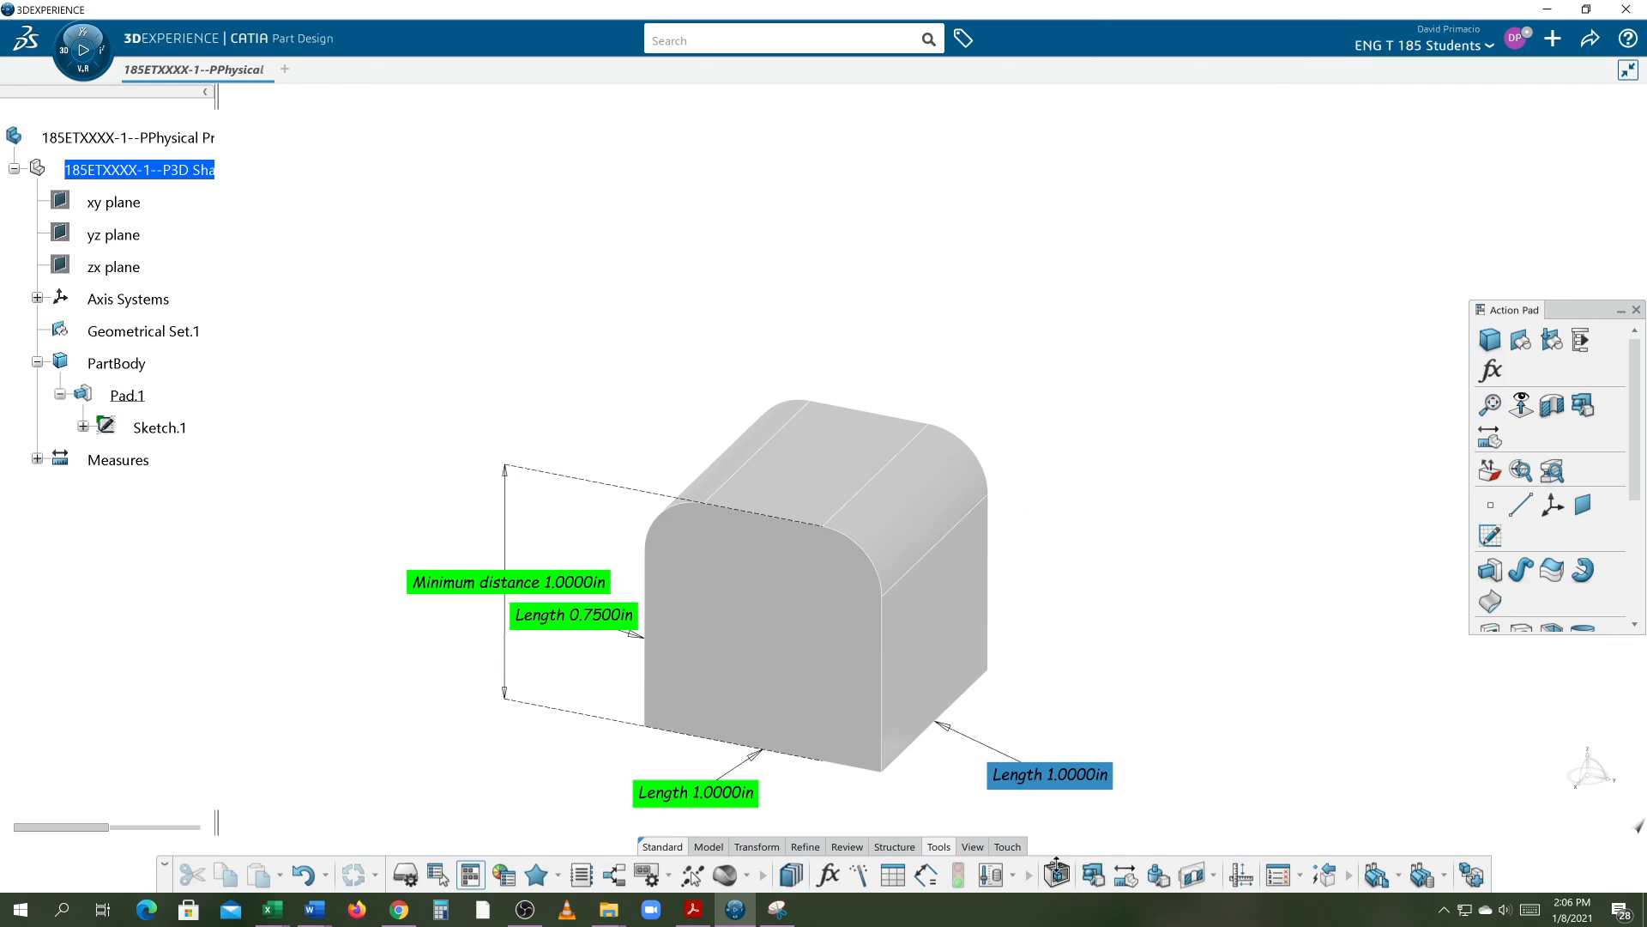
Measure the diameter of the back face's upper-right rounded edge with Measure Item and keep the measure.
left_click(1093, 875)
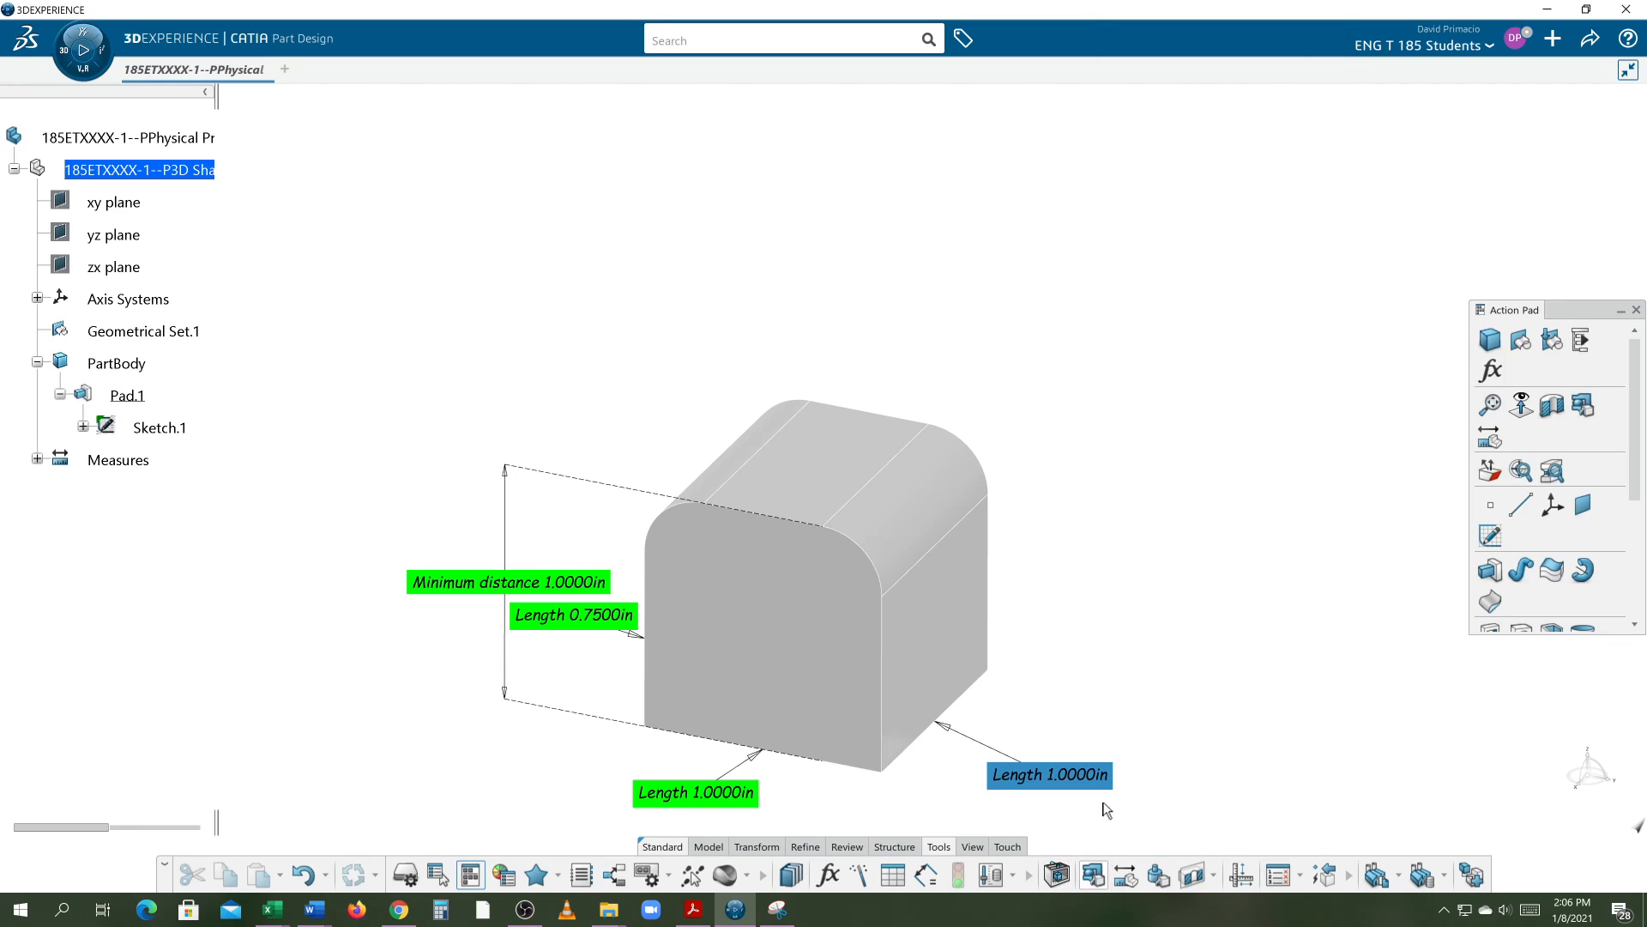
left_click(985, 467)
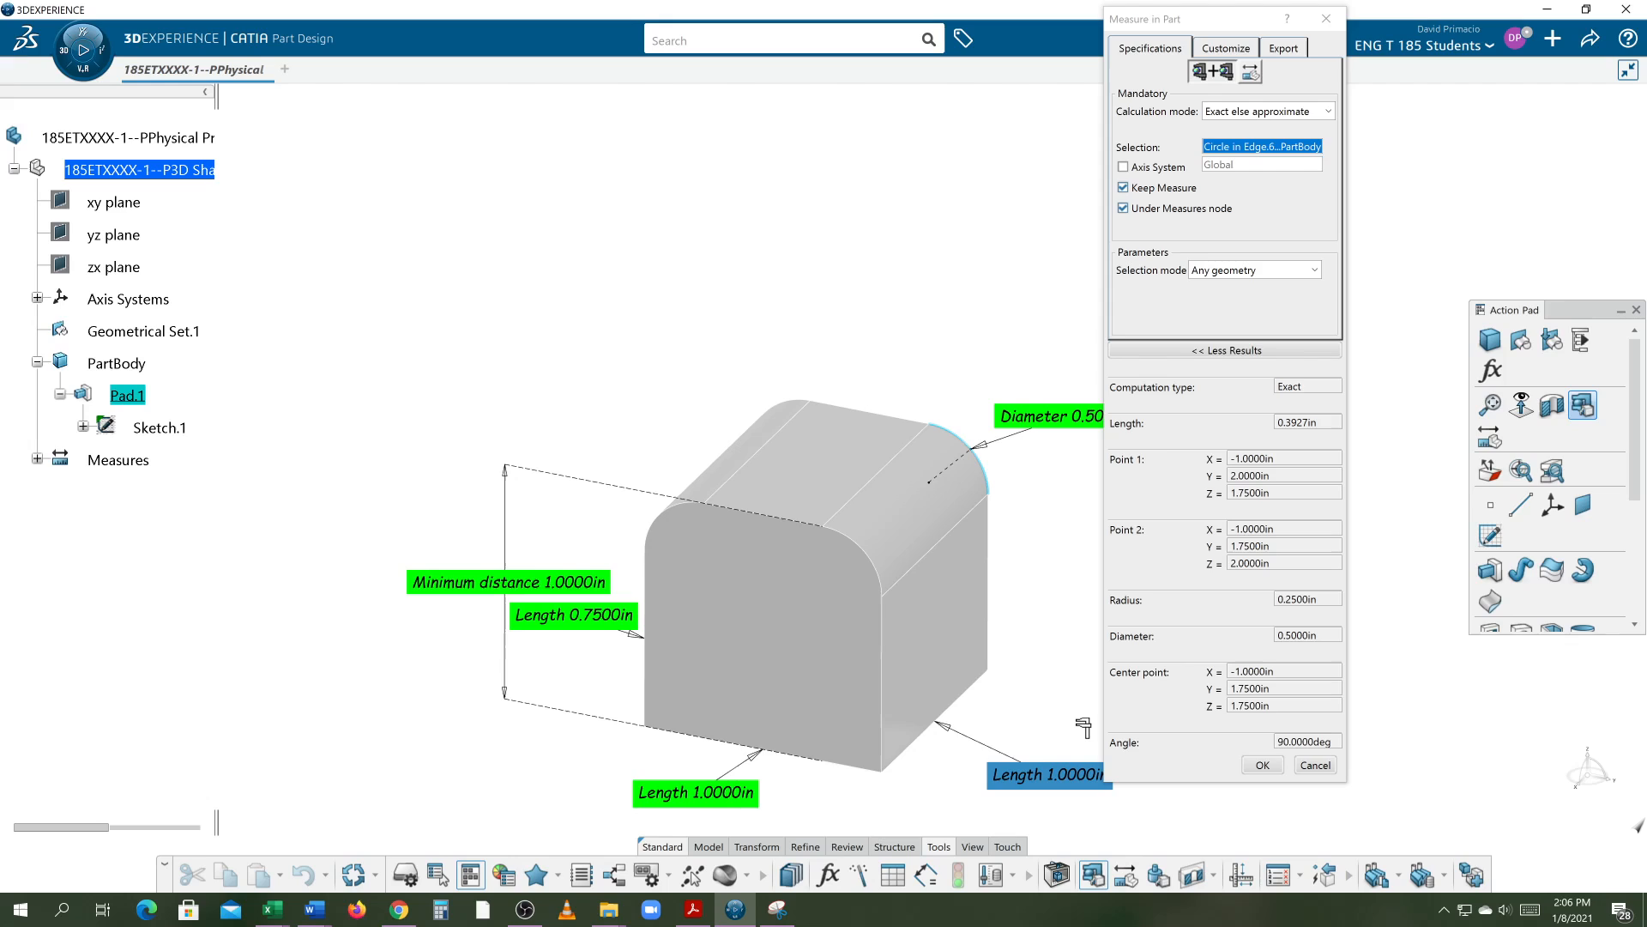
left_click(1270, 765)
middle_click_drag(1227, 674, 1281, 638)
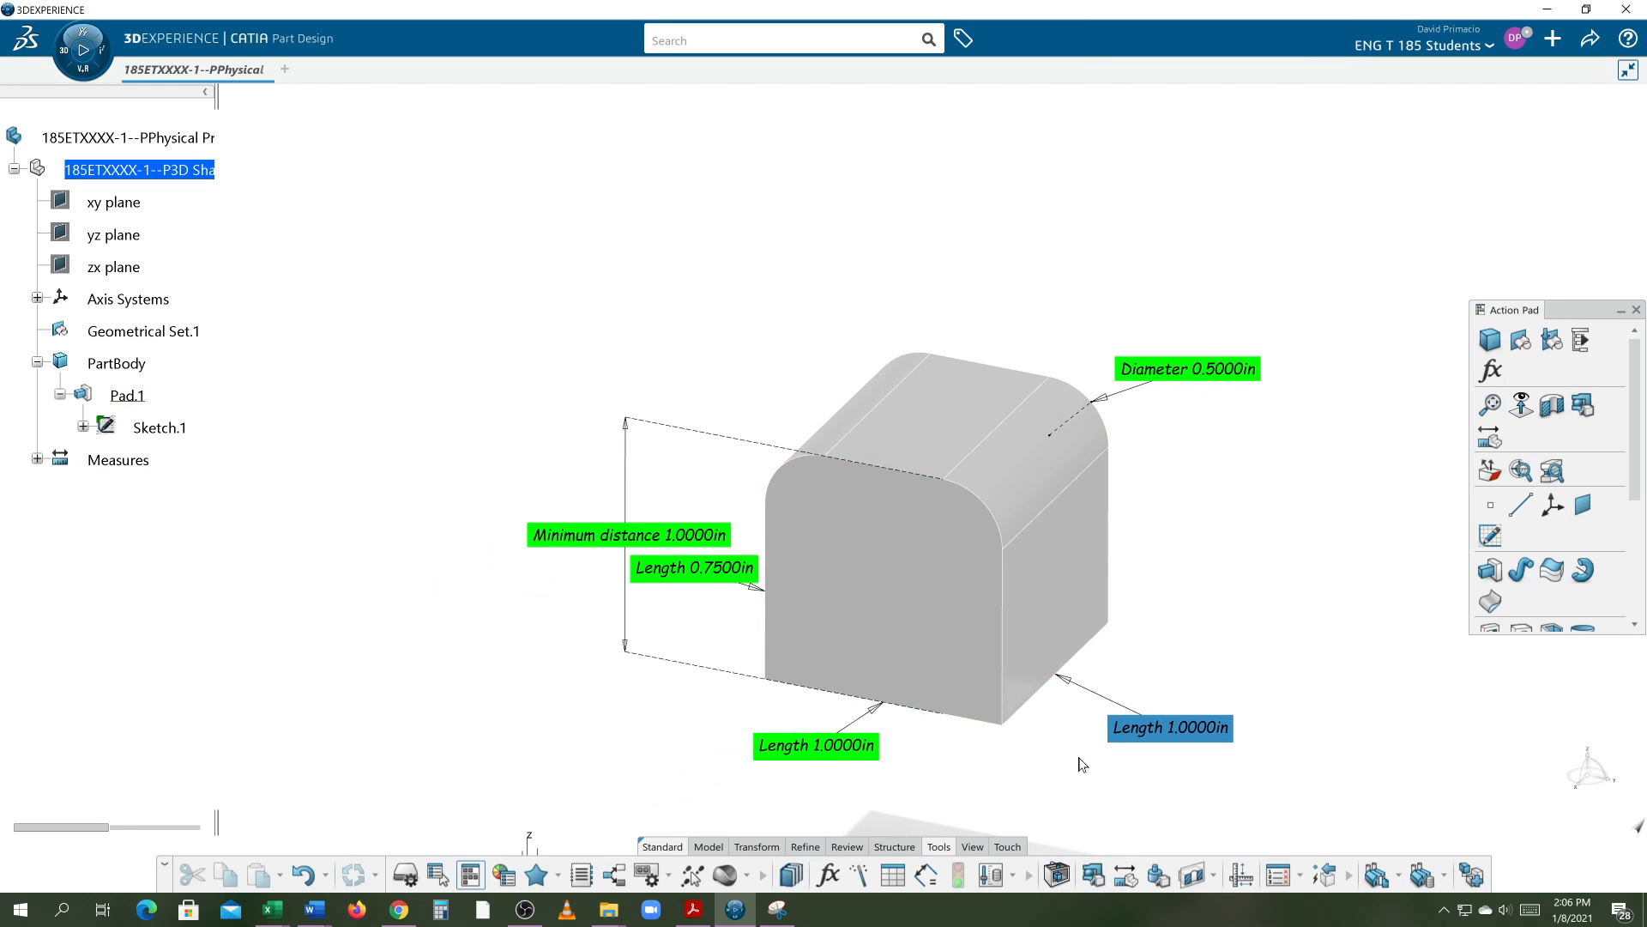
Measure the diameter of the back face's upper-left rounded edge with Measure Item and keep the measure.
mouse_move(1334, 607)
middle_mouse_down()
mouse_move(1338, 621)
mouse_move(1343, 601)
middle_mouse_up()
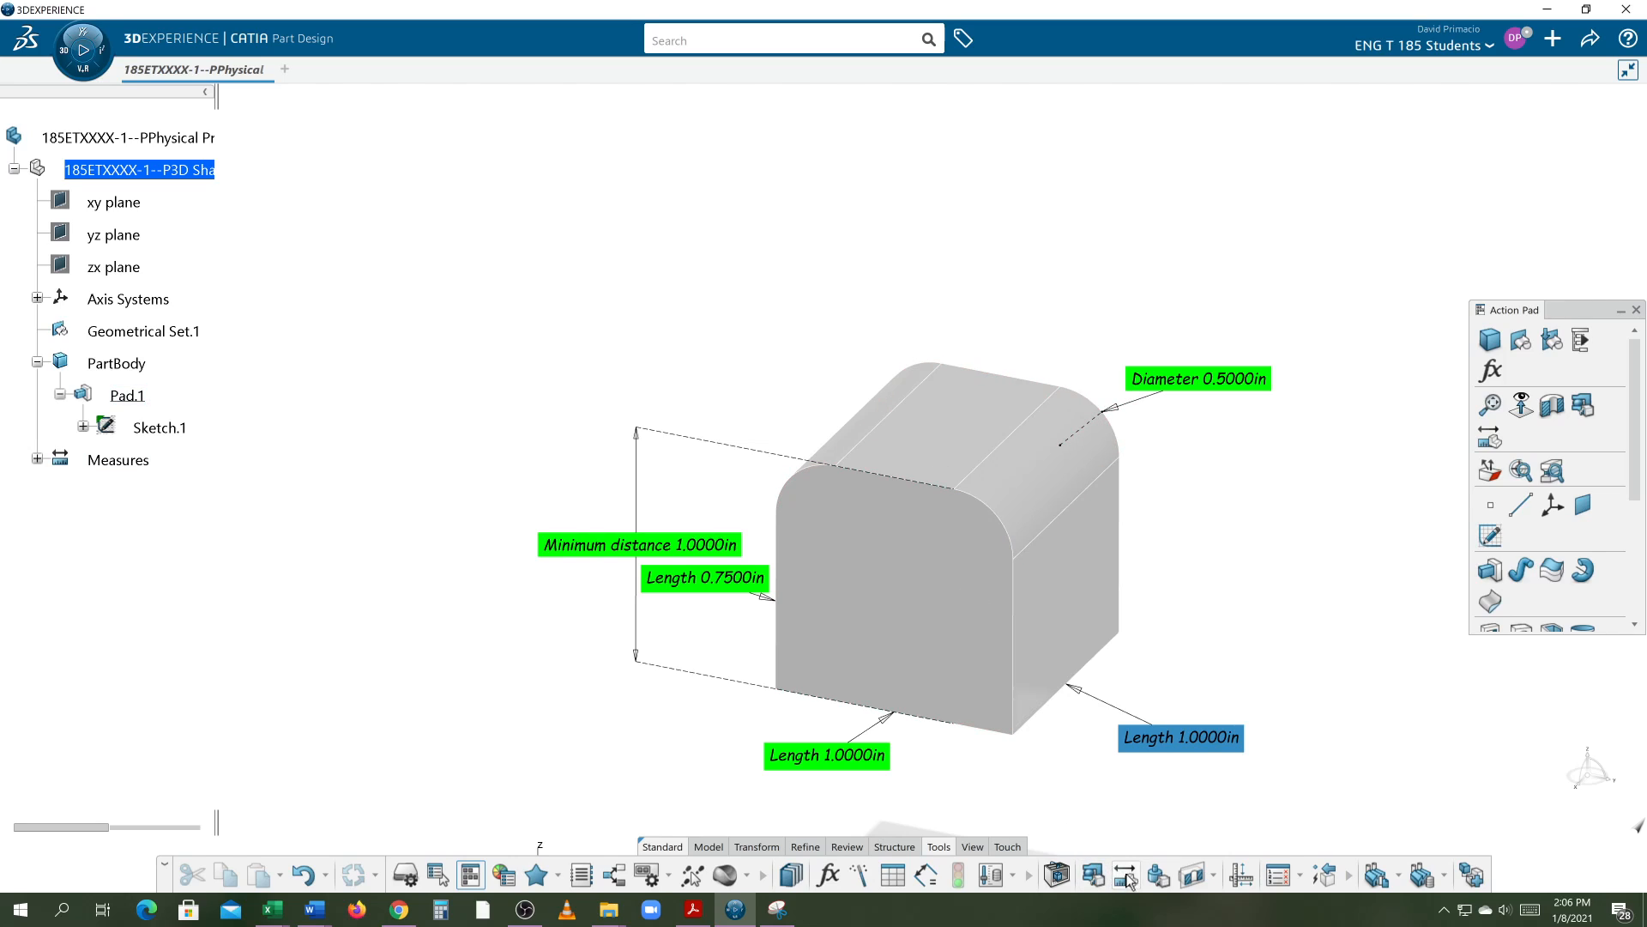
left_click(1094, 875)
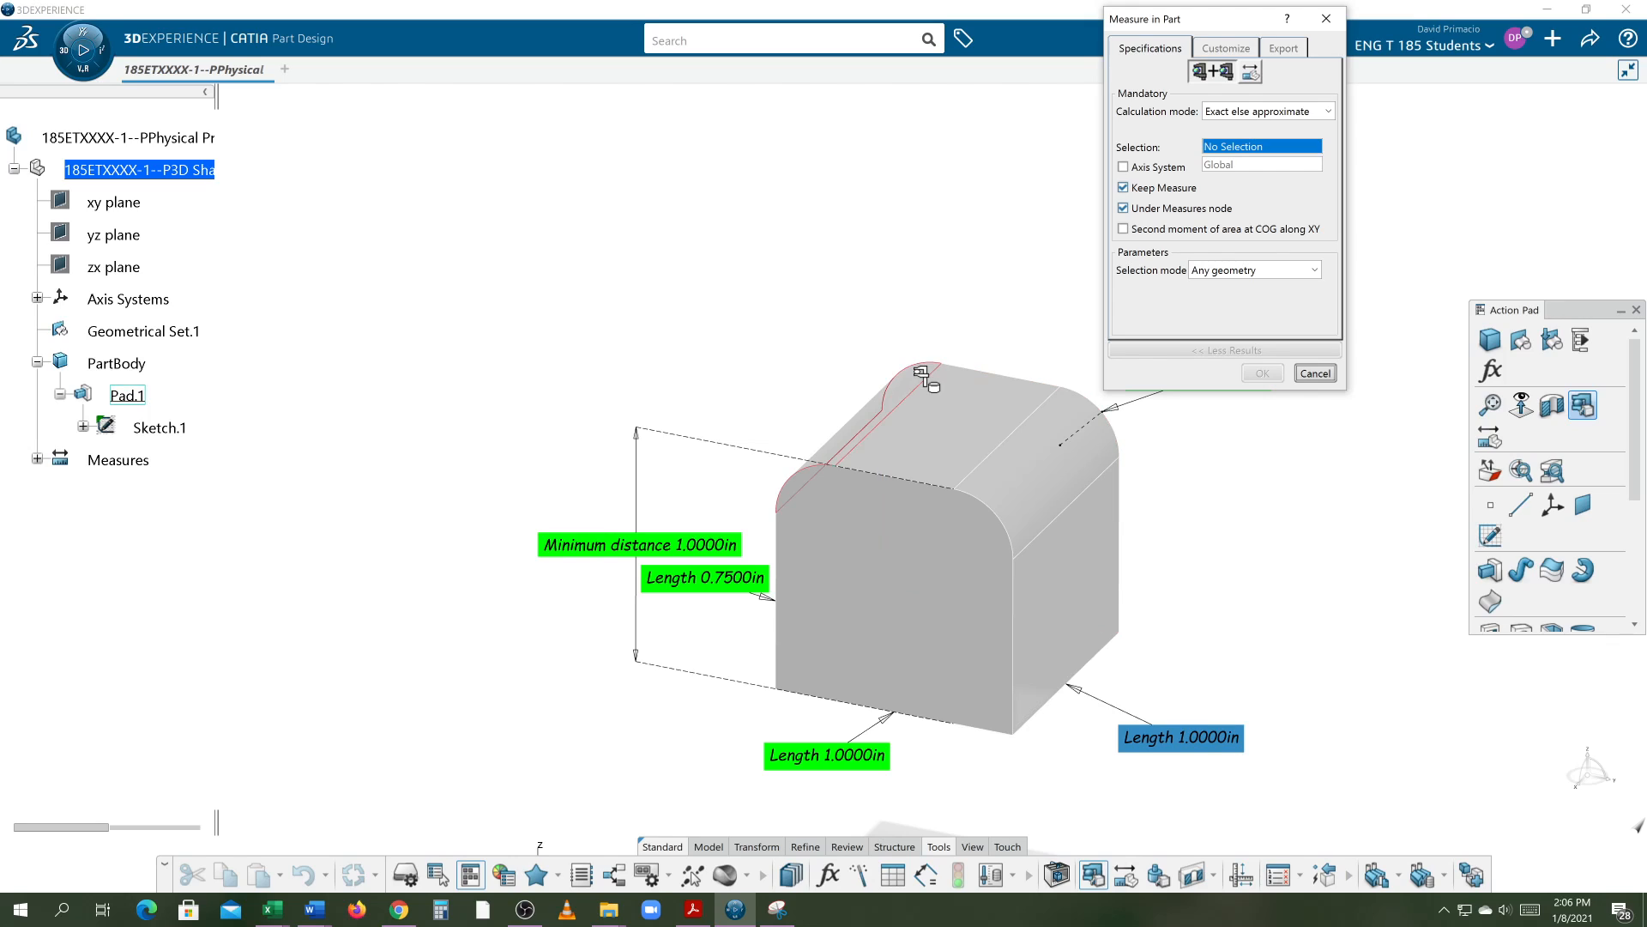
left_click(921, 372)
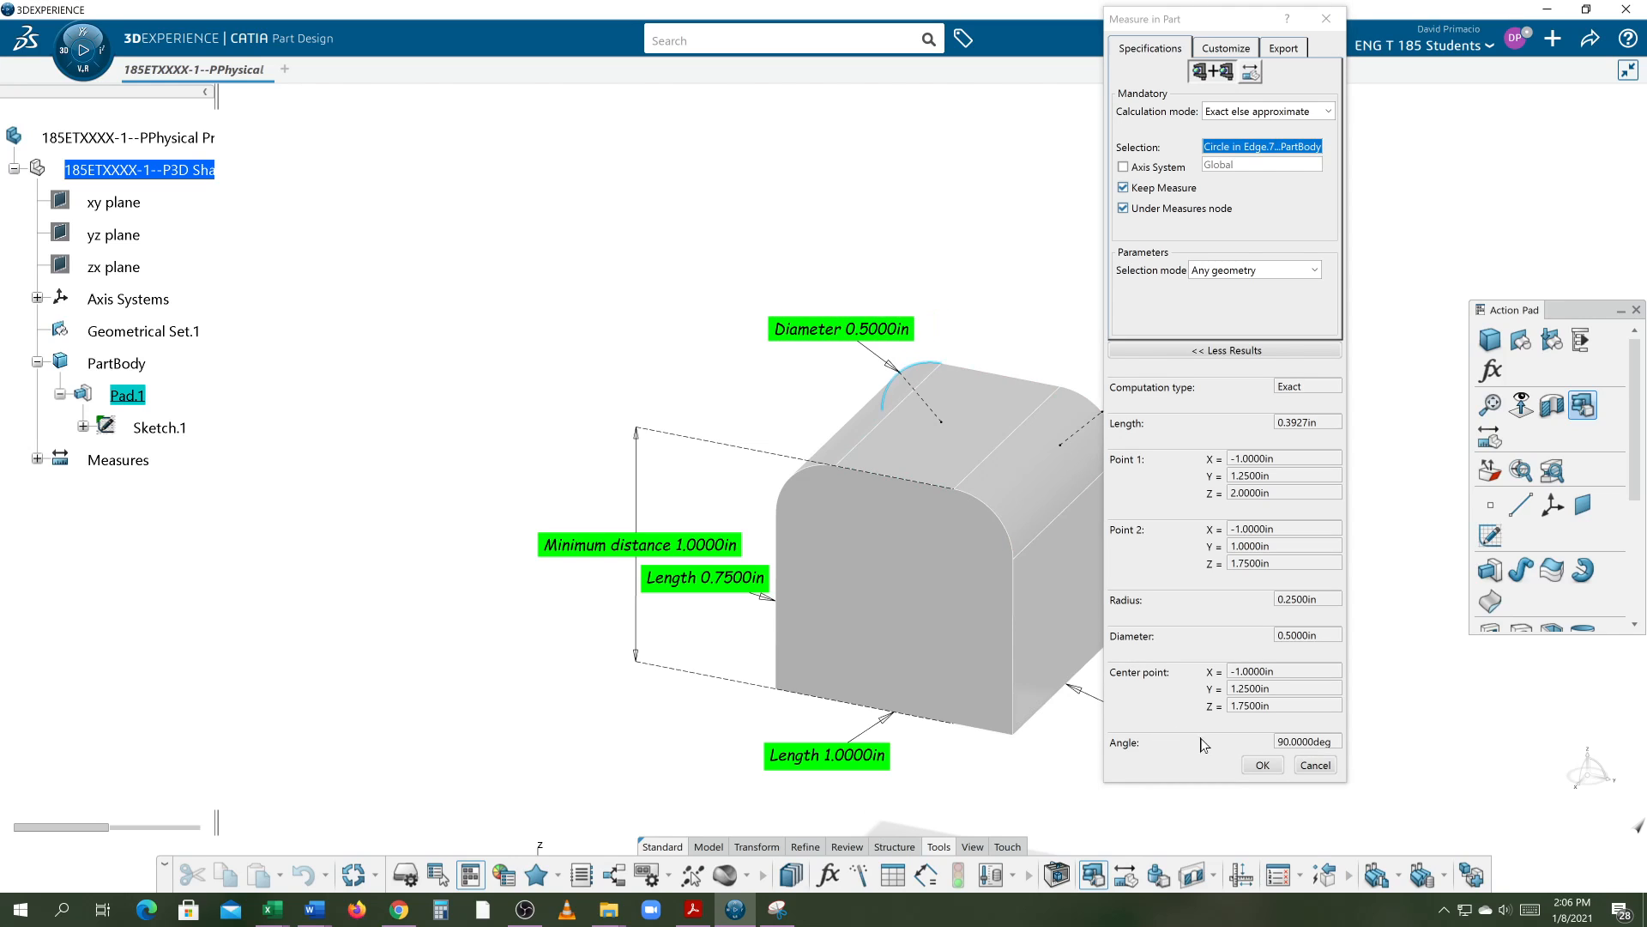
left_click(1251, 763)
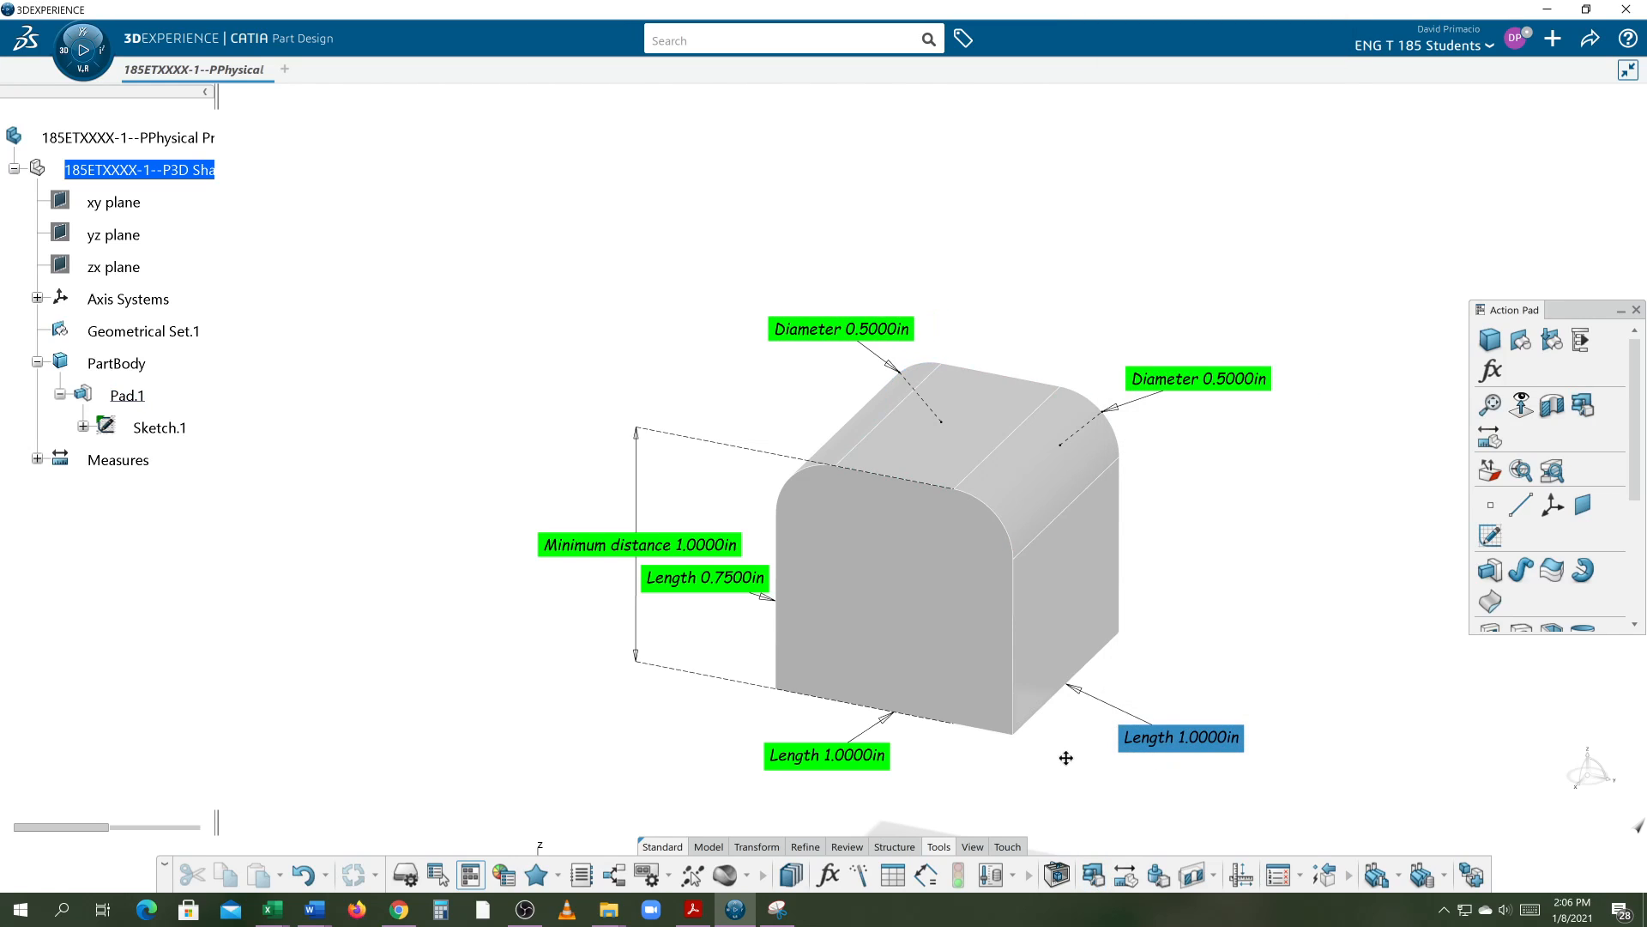
middle_click_drag(1066, 758, 1040, 711)
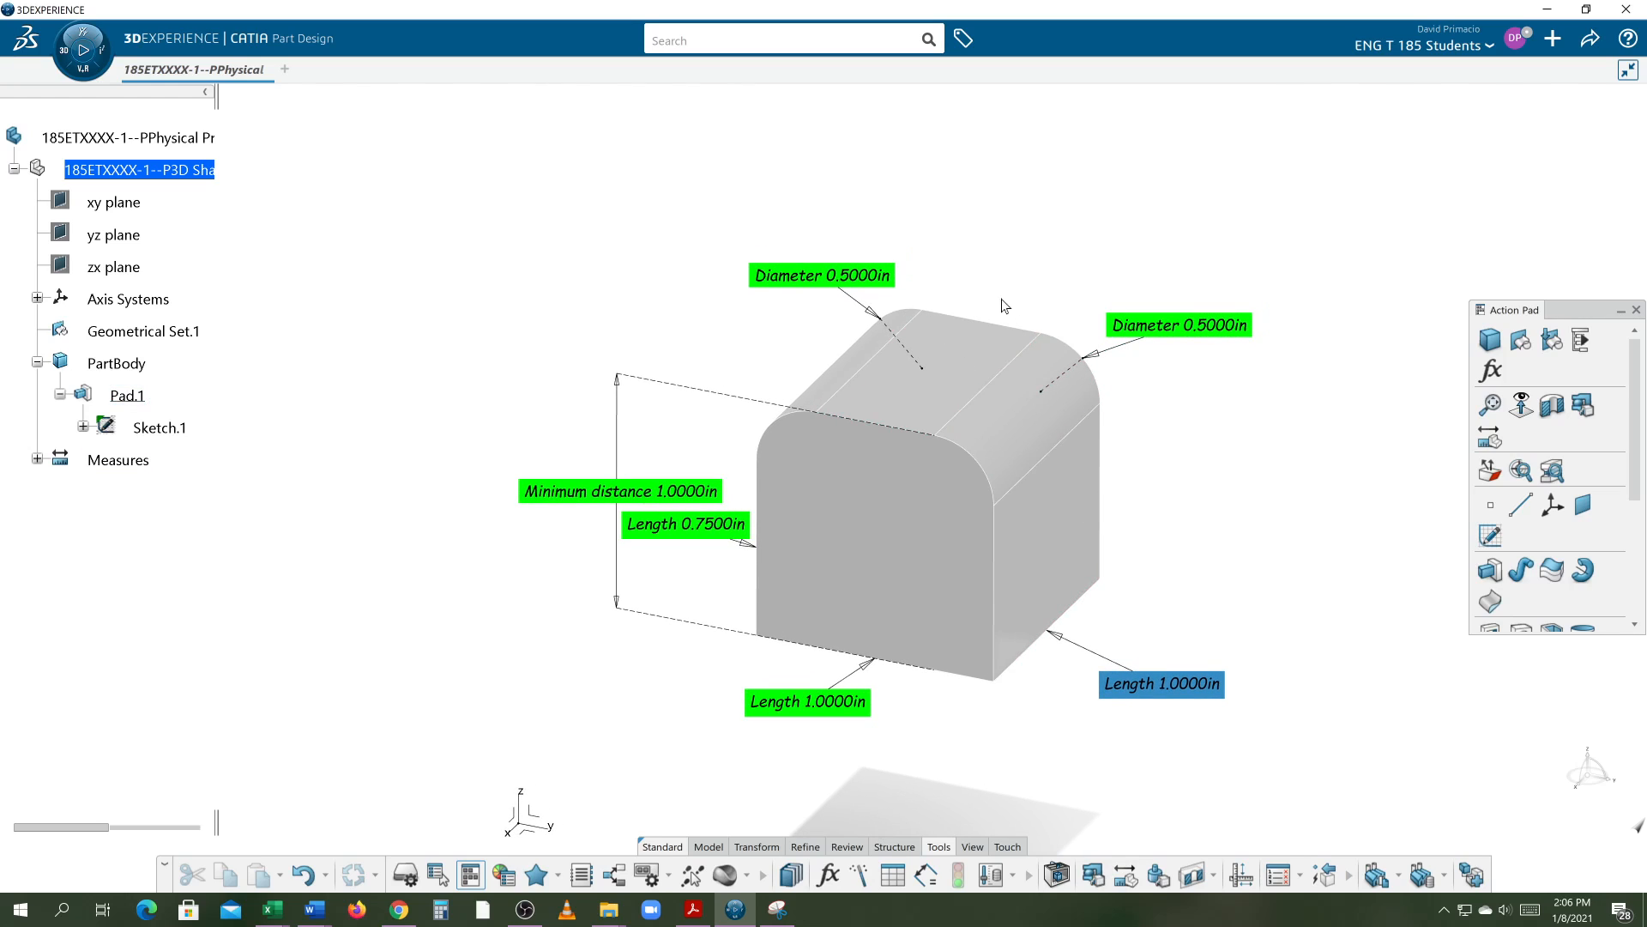
Expand the Measures node in the specification tree and toggle its visibility, leaving all kept measures hidden.
left_click(37, 460)
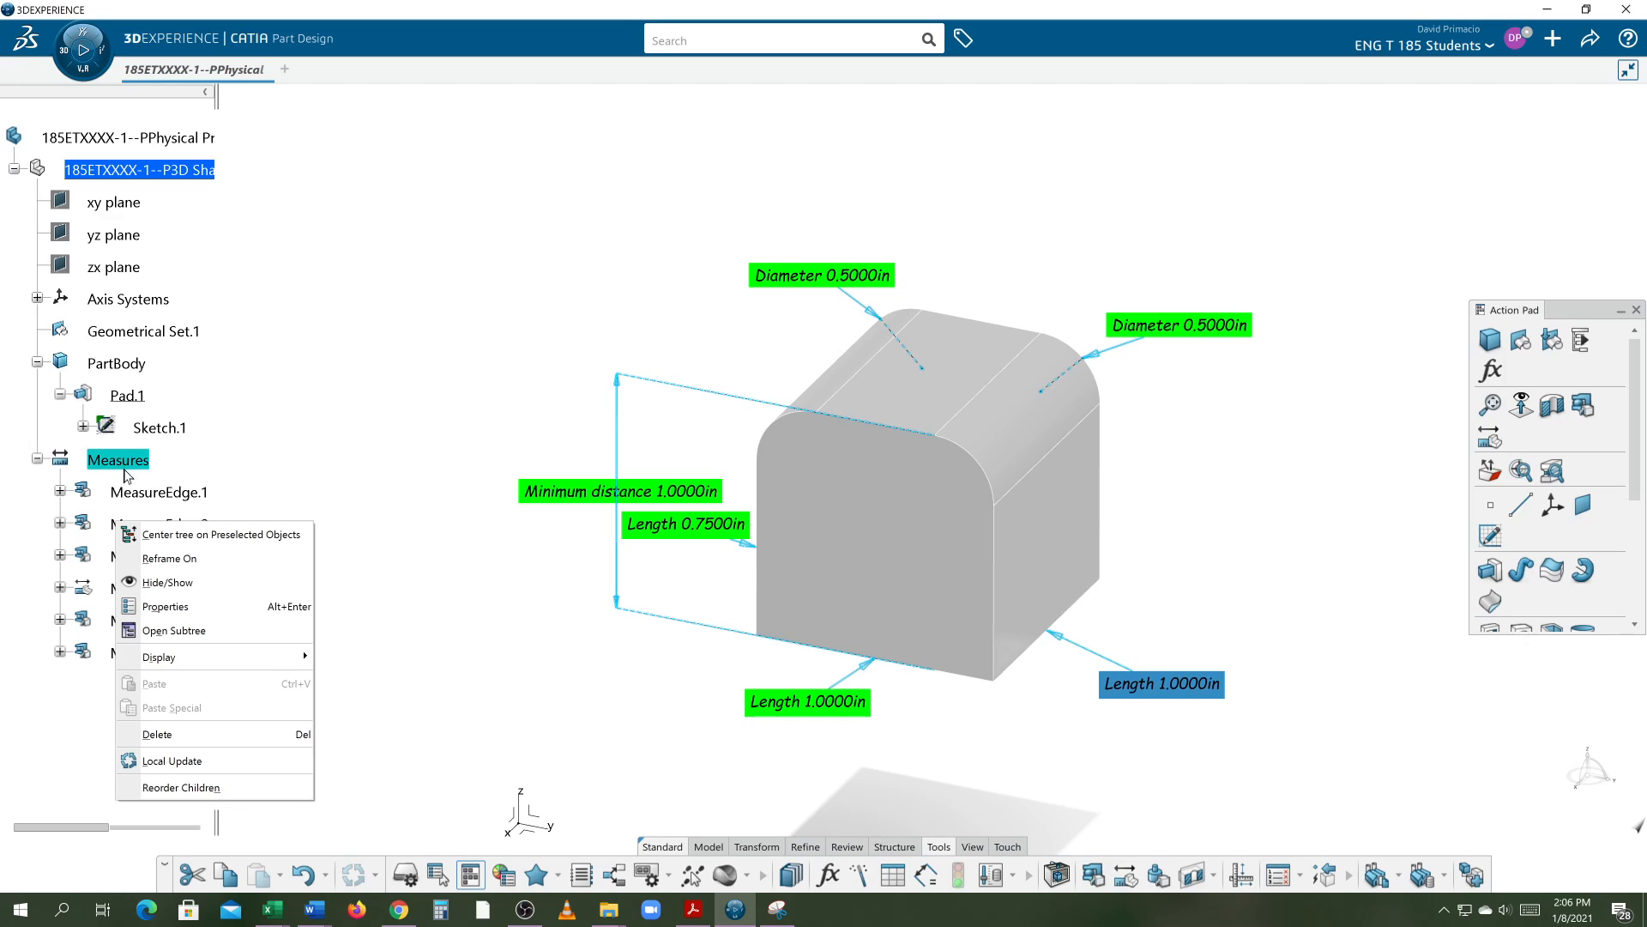
left_click(156, 583)
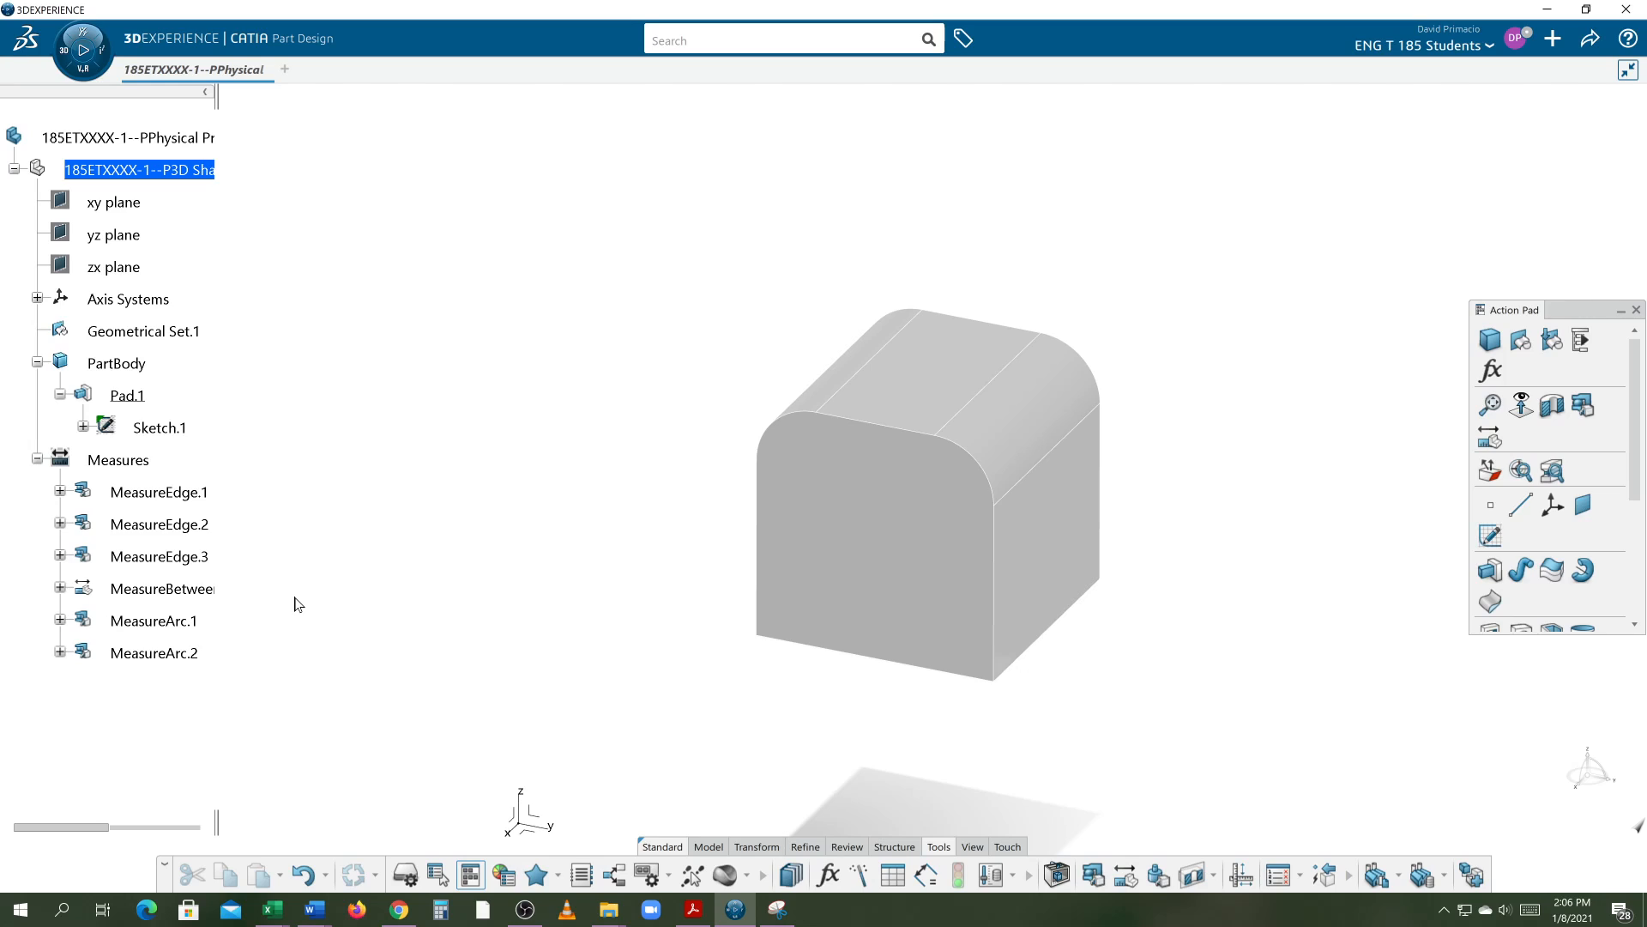
right_click(126, 462)
left_click(163, 583)
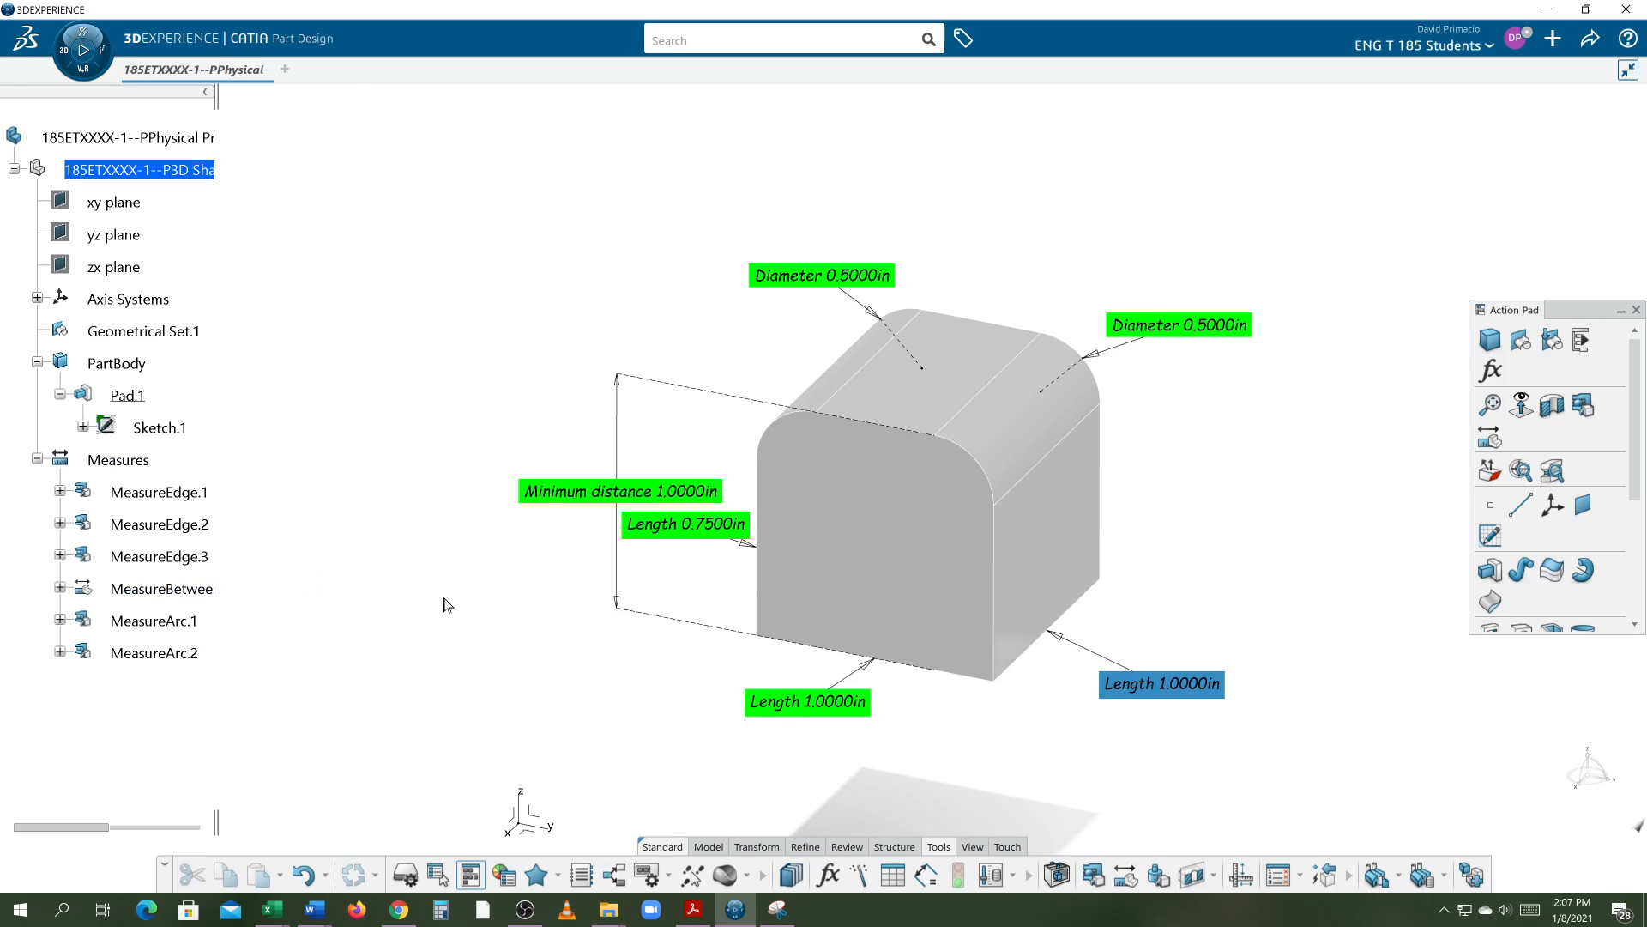
right_click(127, 461)
left_click(197, 590)
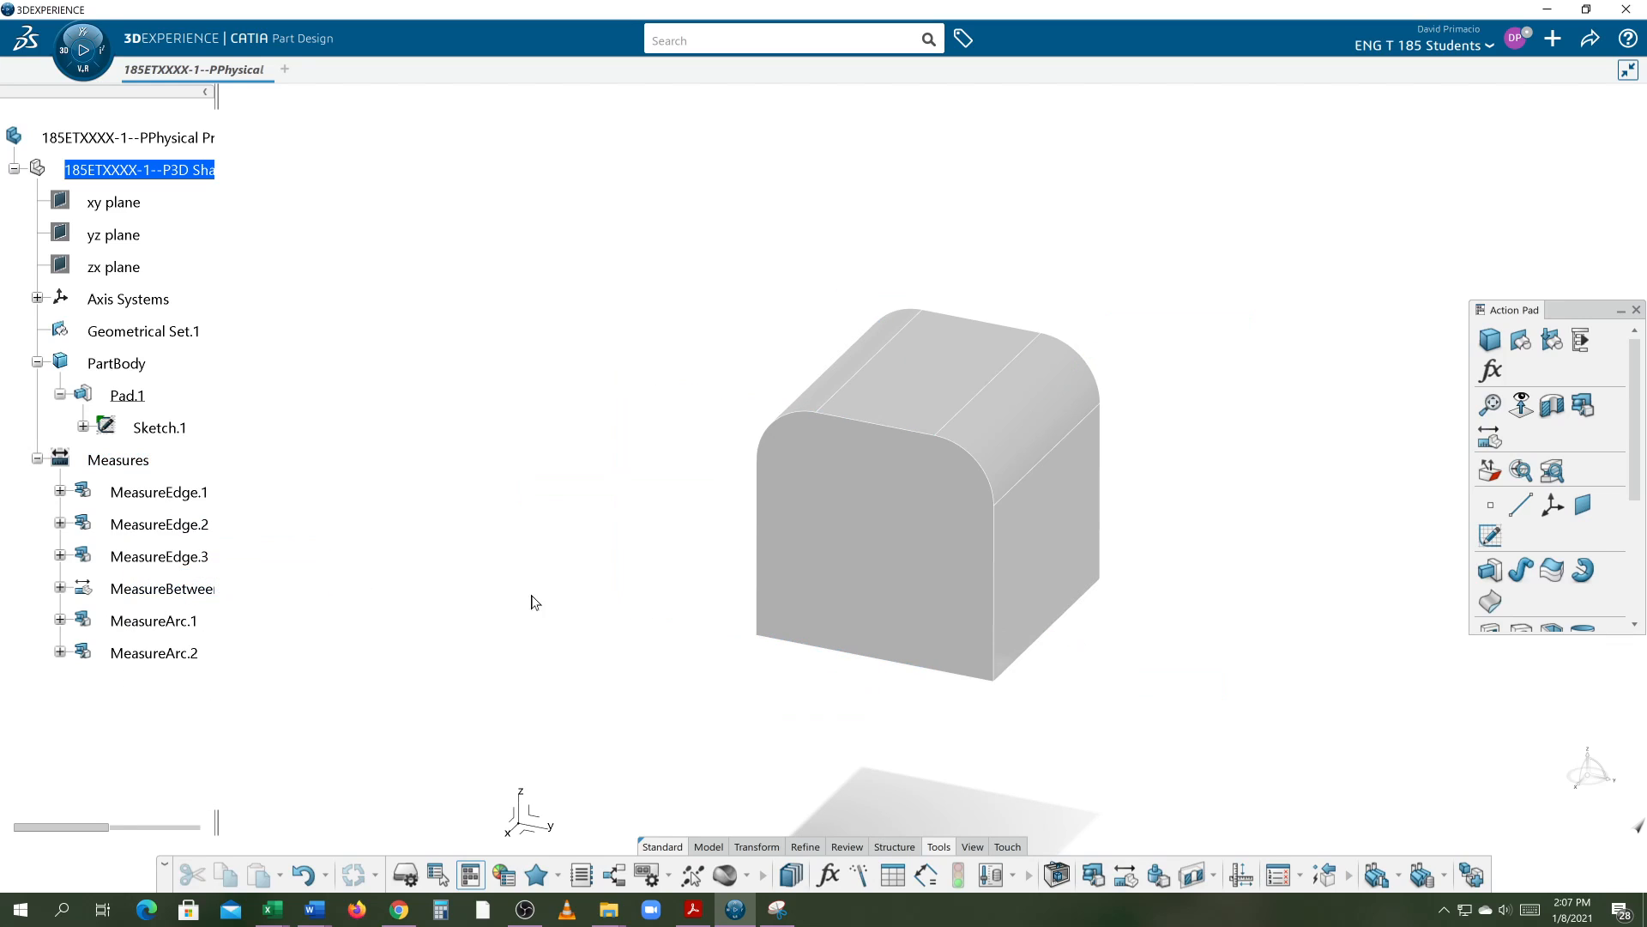
middle_click_drag(471, 541, 463, 494)
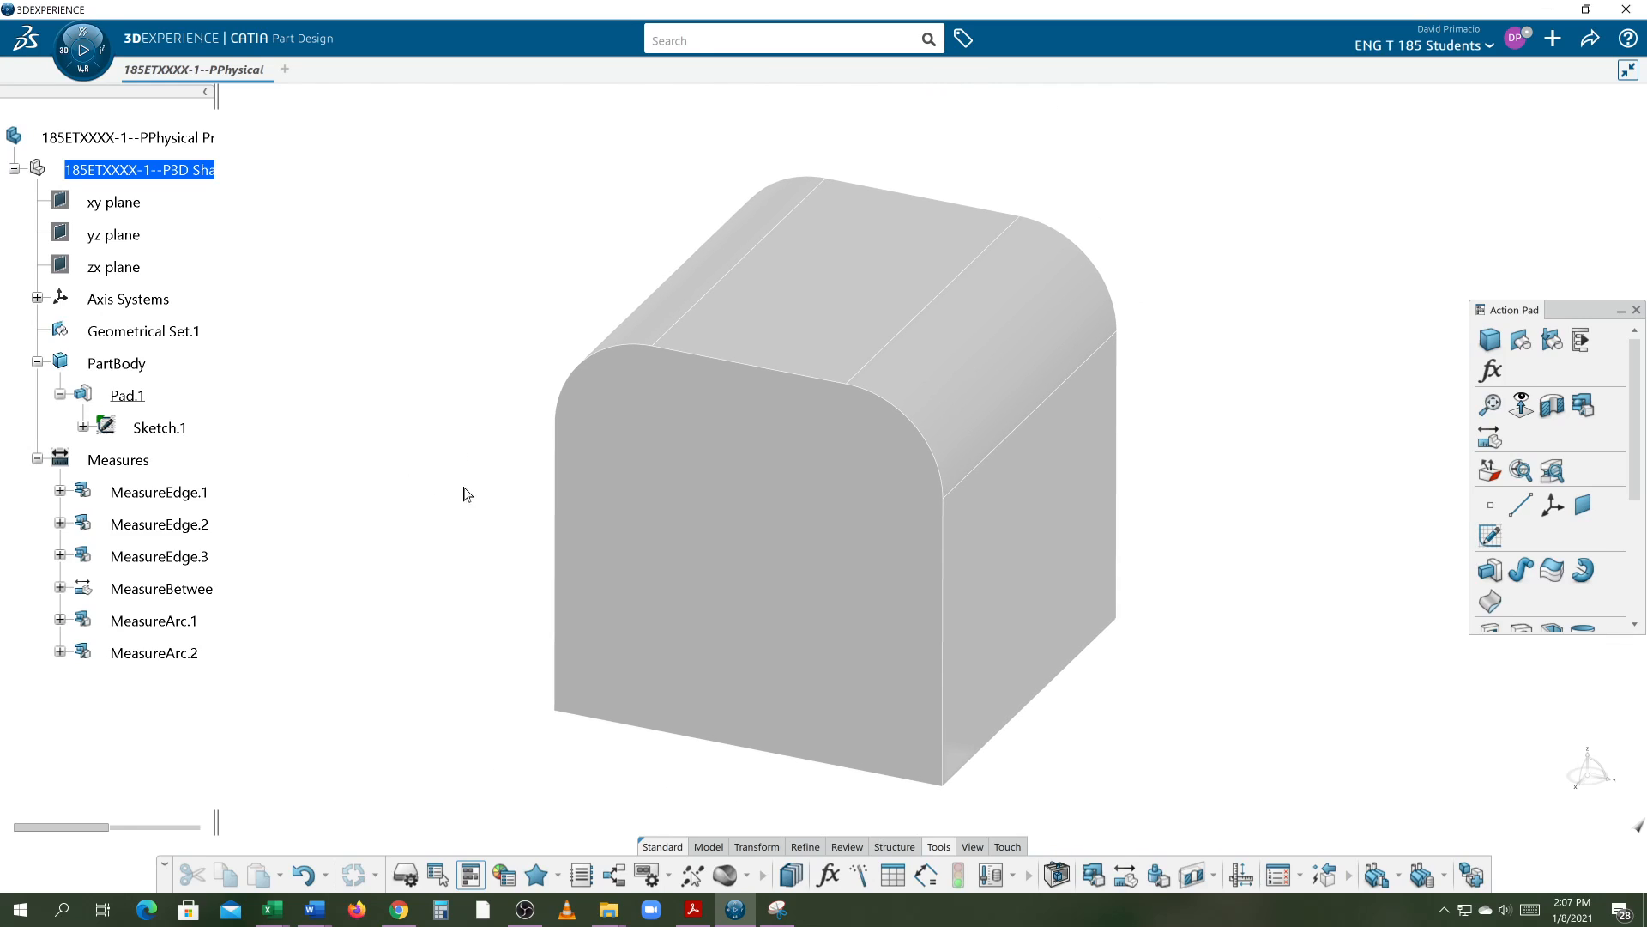
Open the Material Browser and search for the 6061-T6 material.
left_click(729, 876)
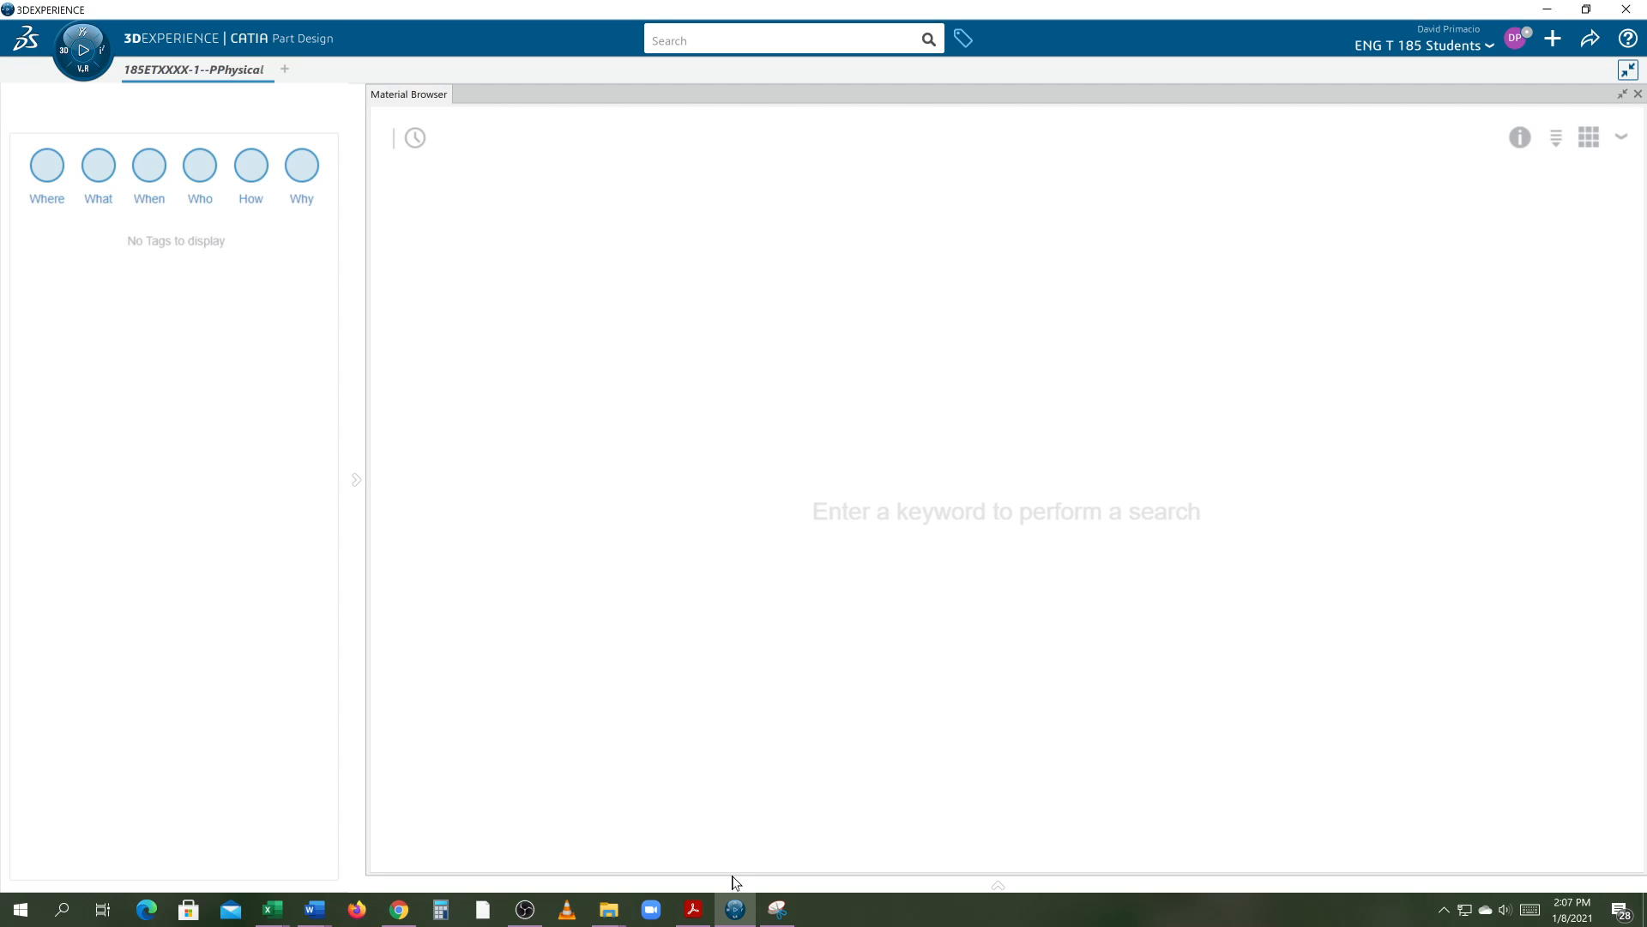
left_click(734, 40)
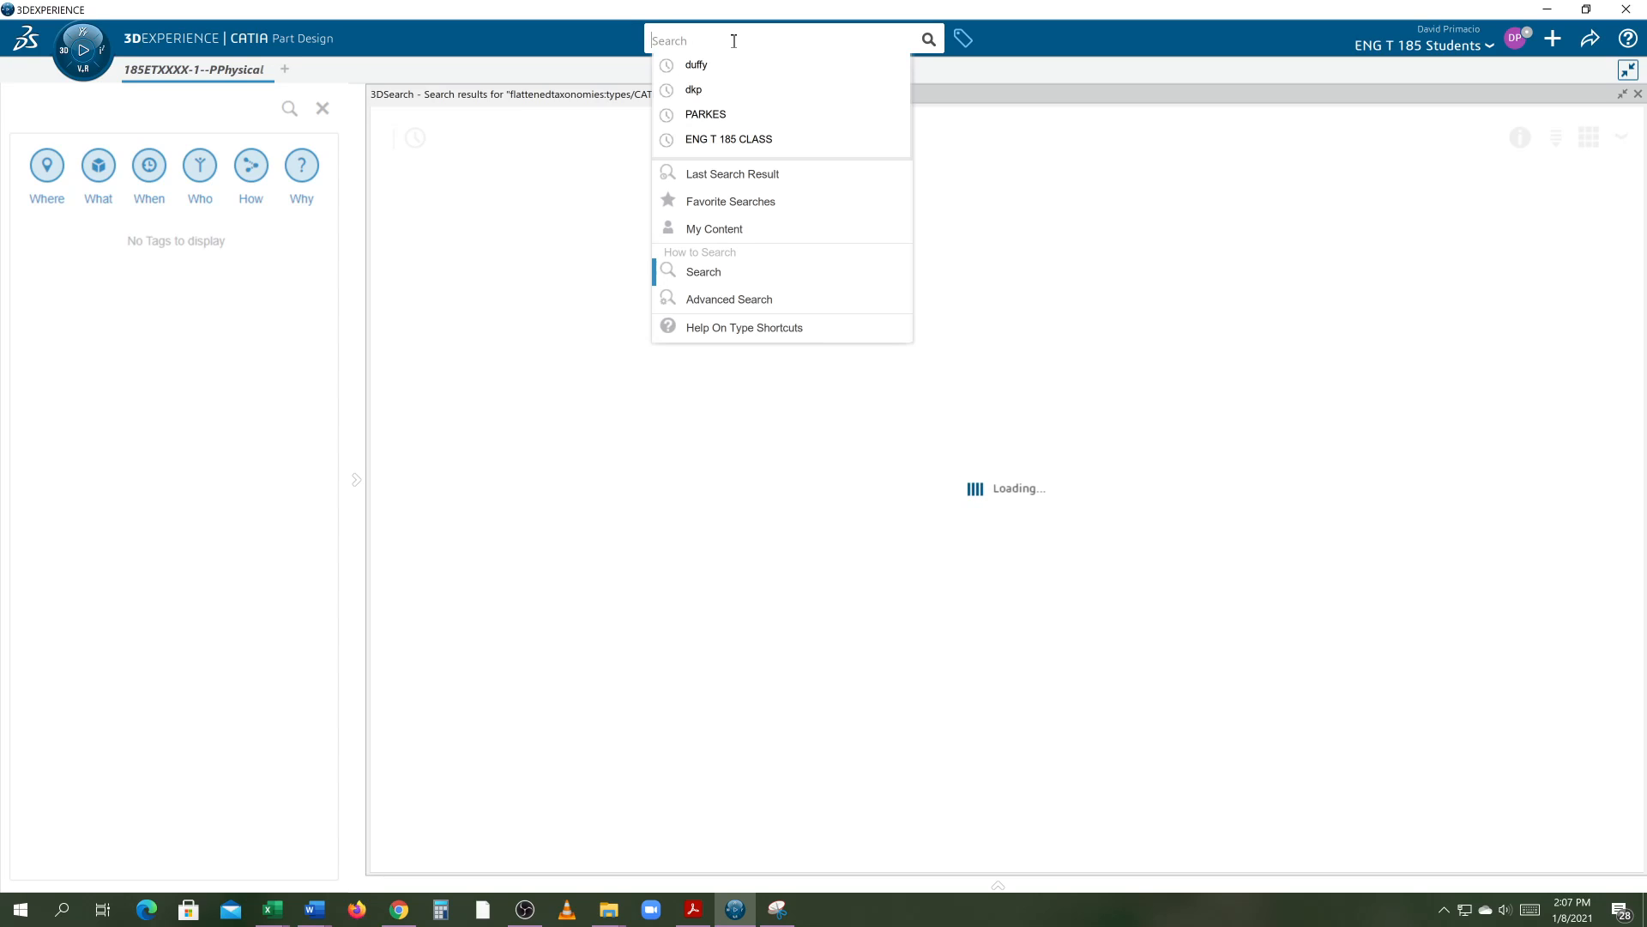
type("6061")
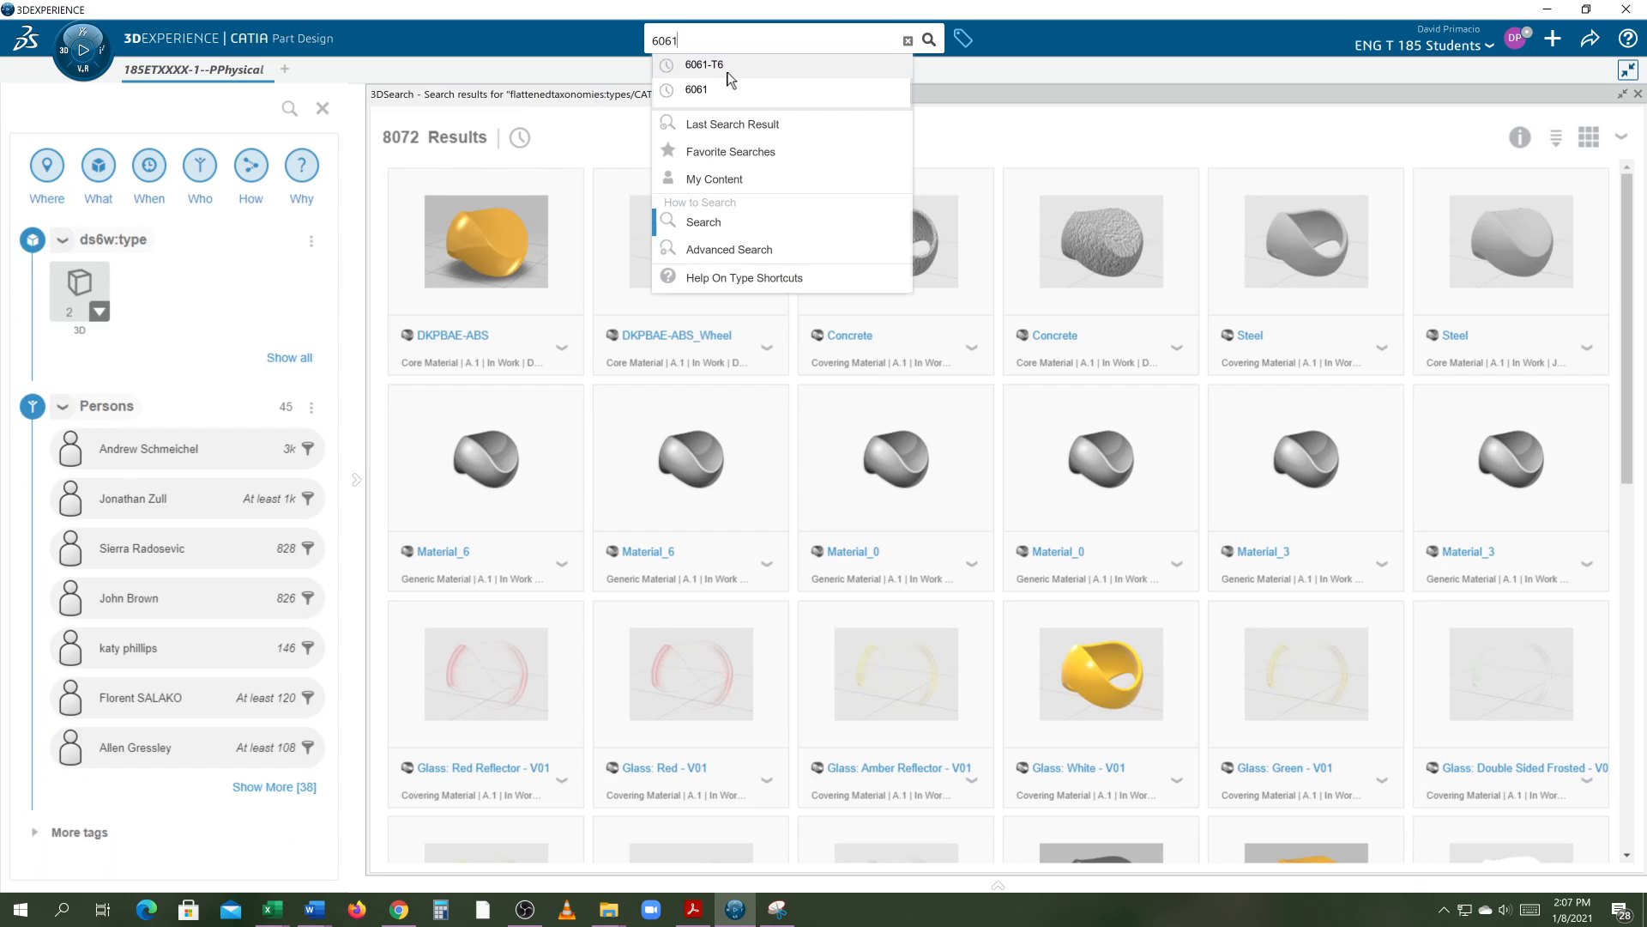
left_click(728, 72)
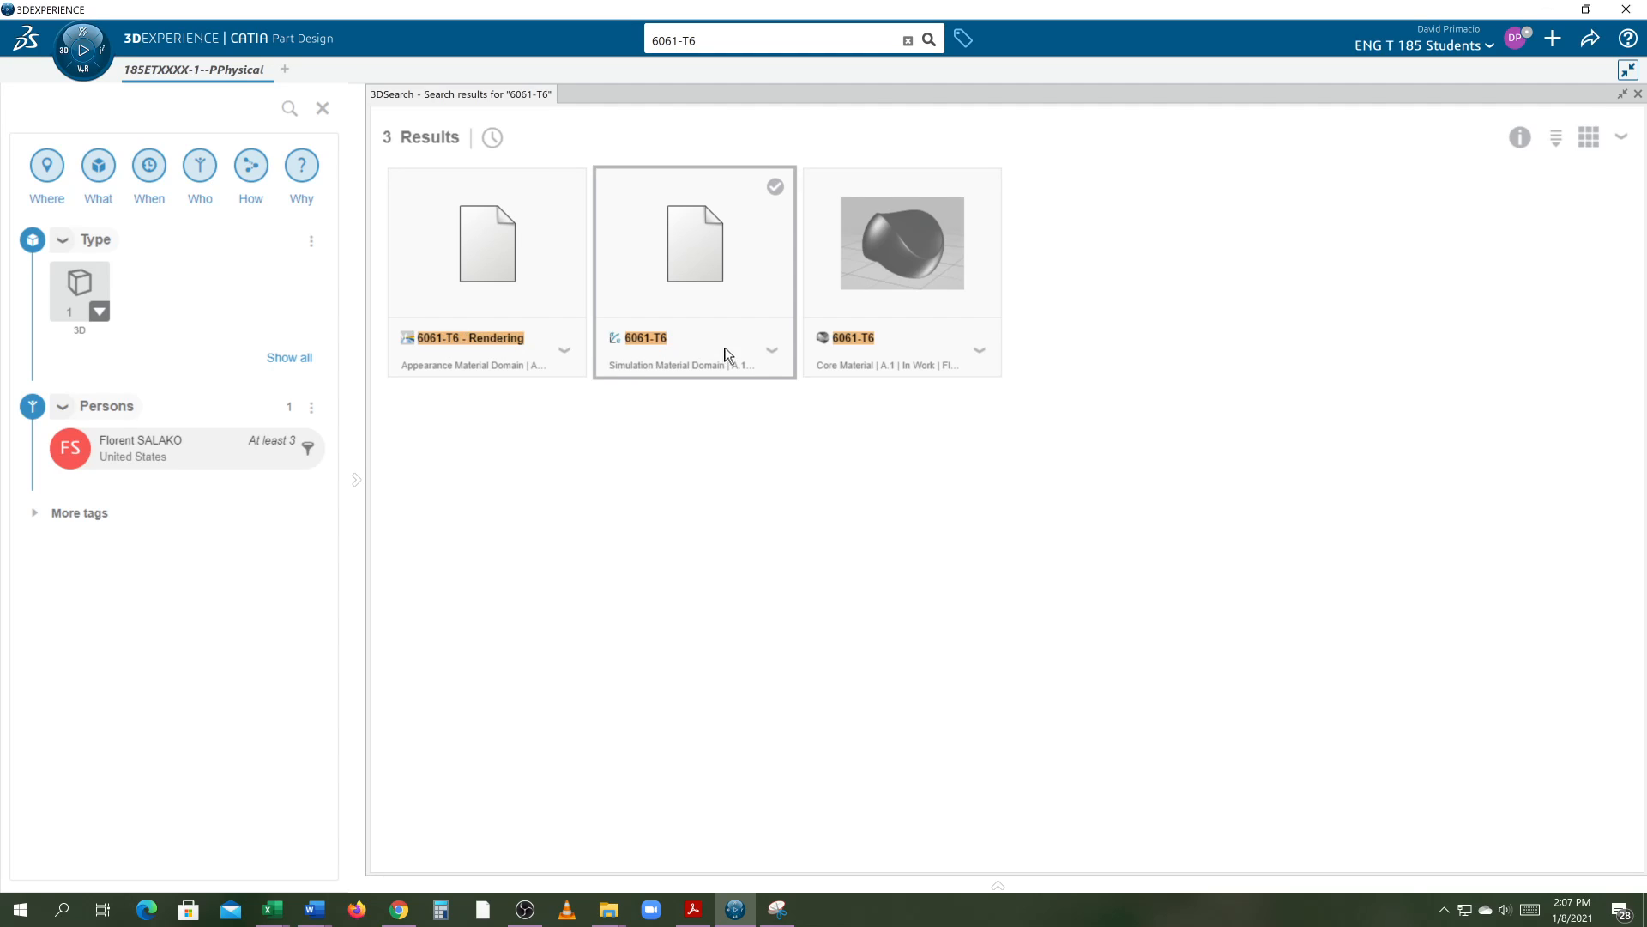
Try to apply the 6061-T6 Core Material from the search results, and close the Material Browser.
left_click(838, 372)
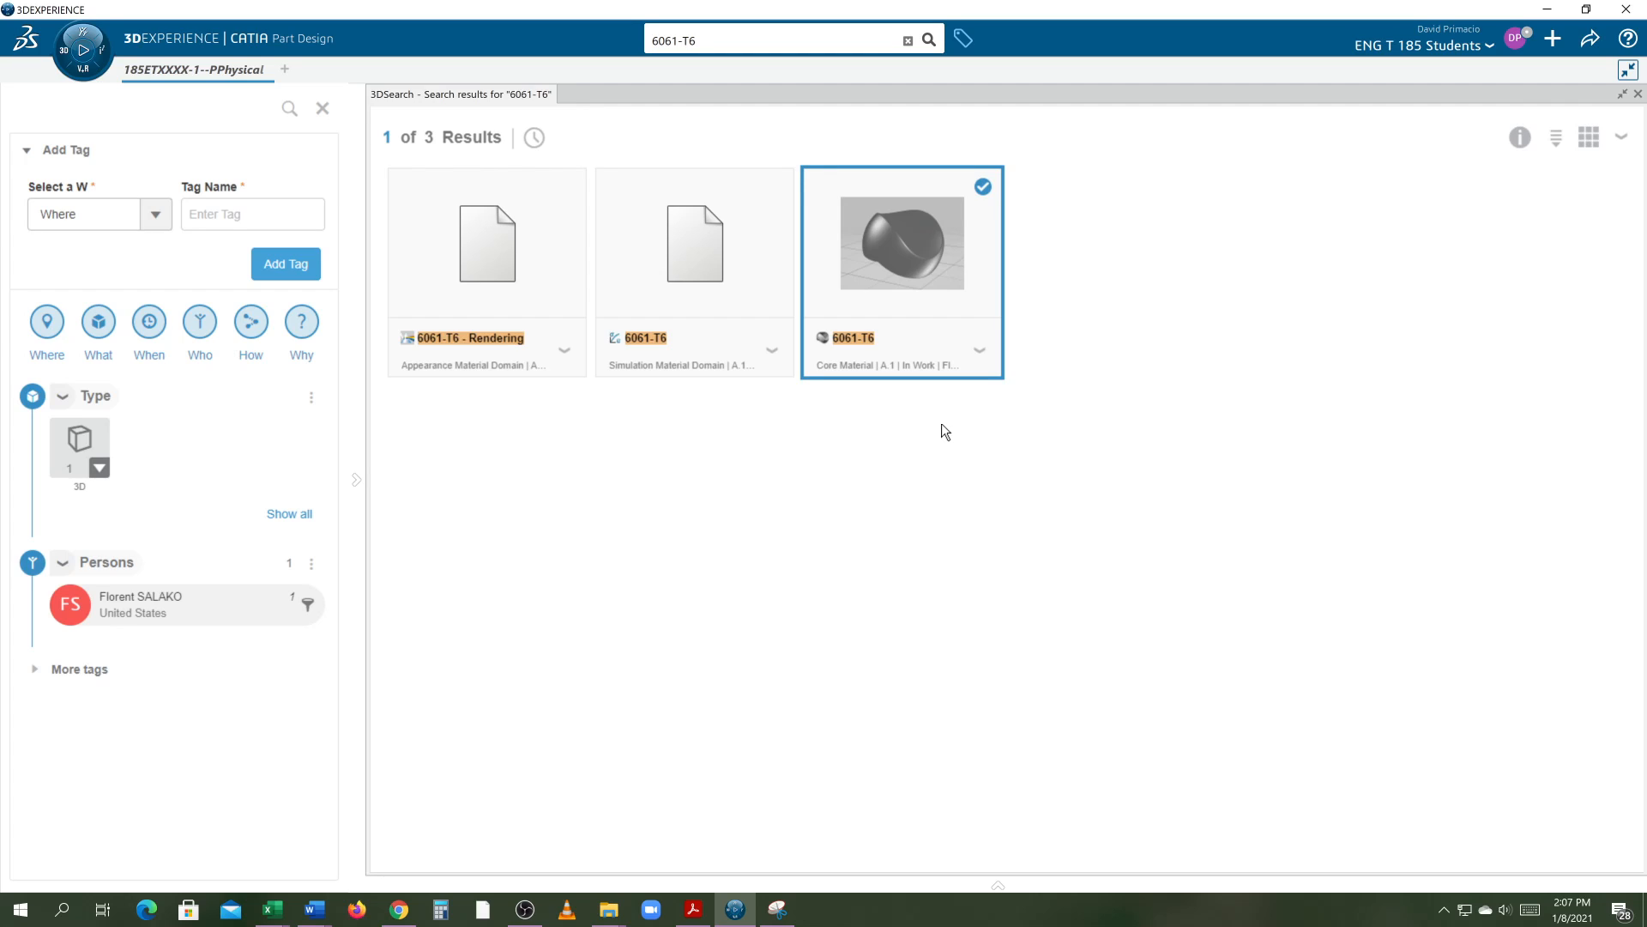
left_click(980, 351)
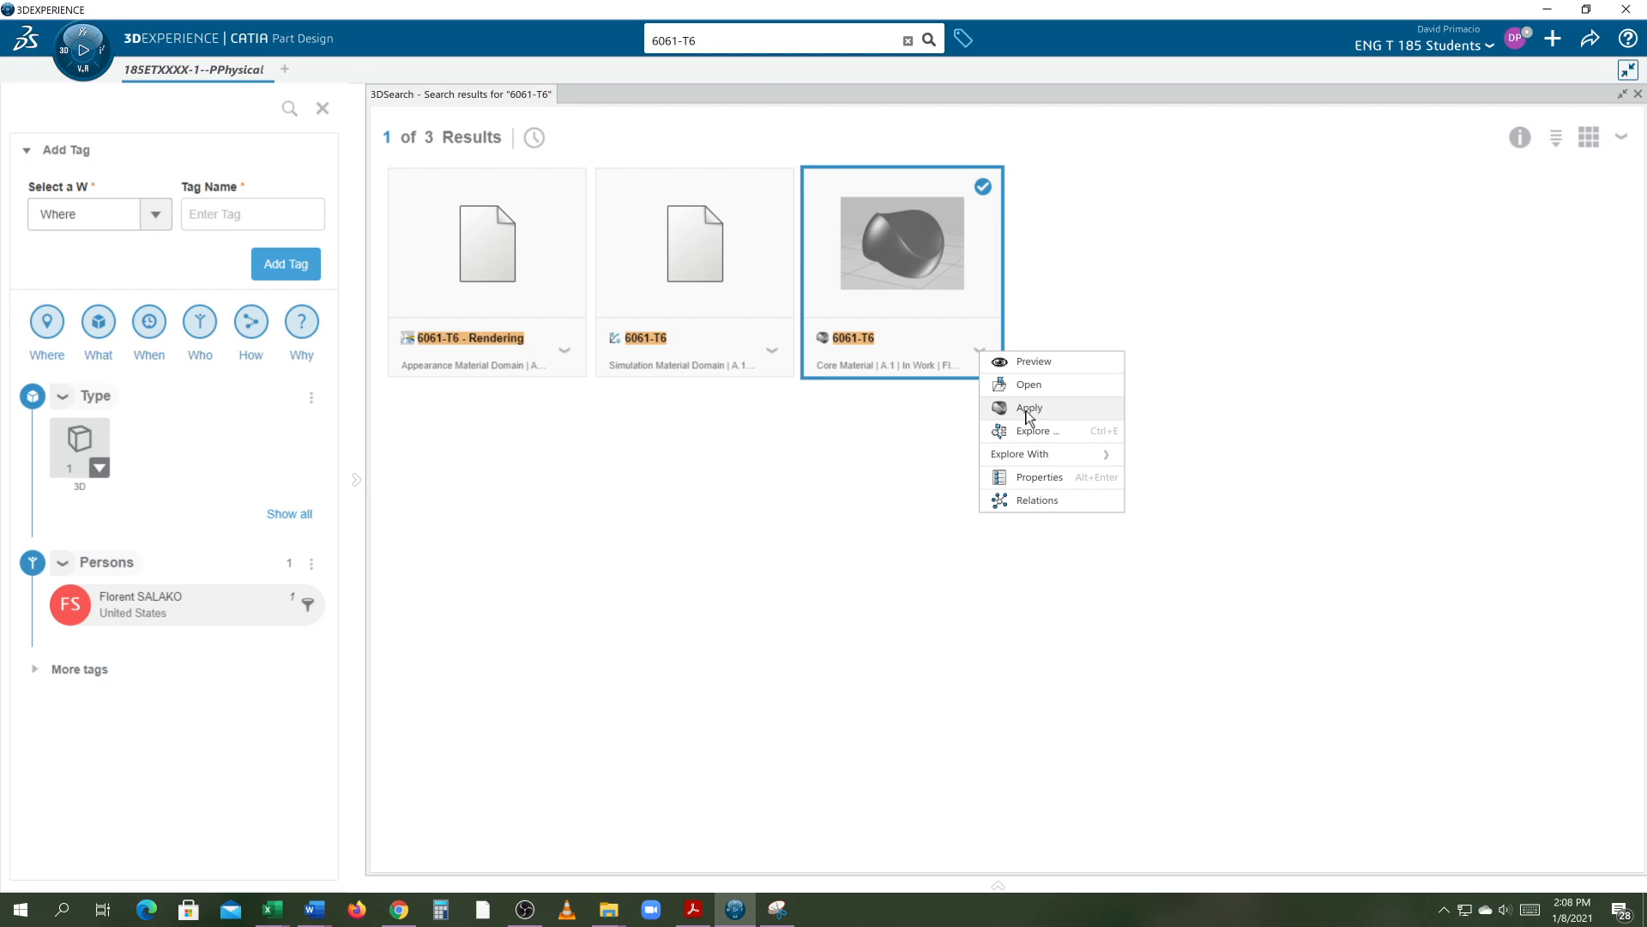
left_click(935, 419)
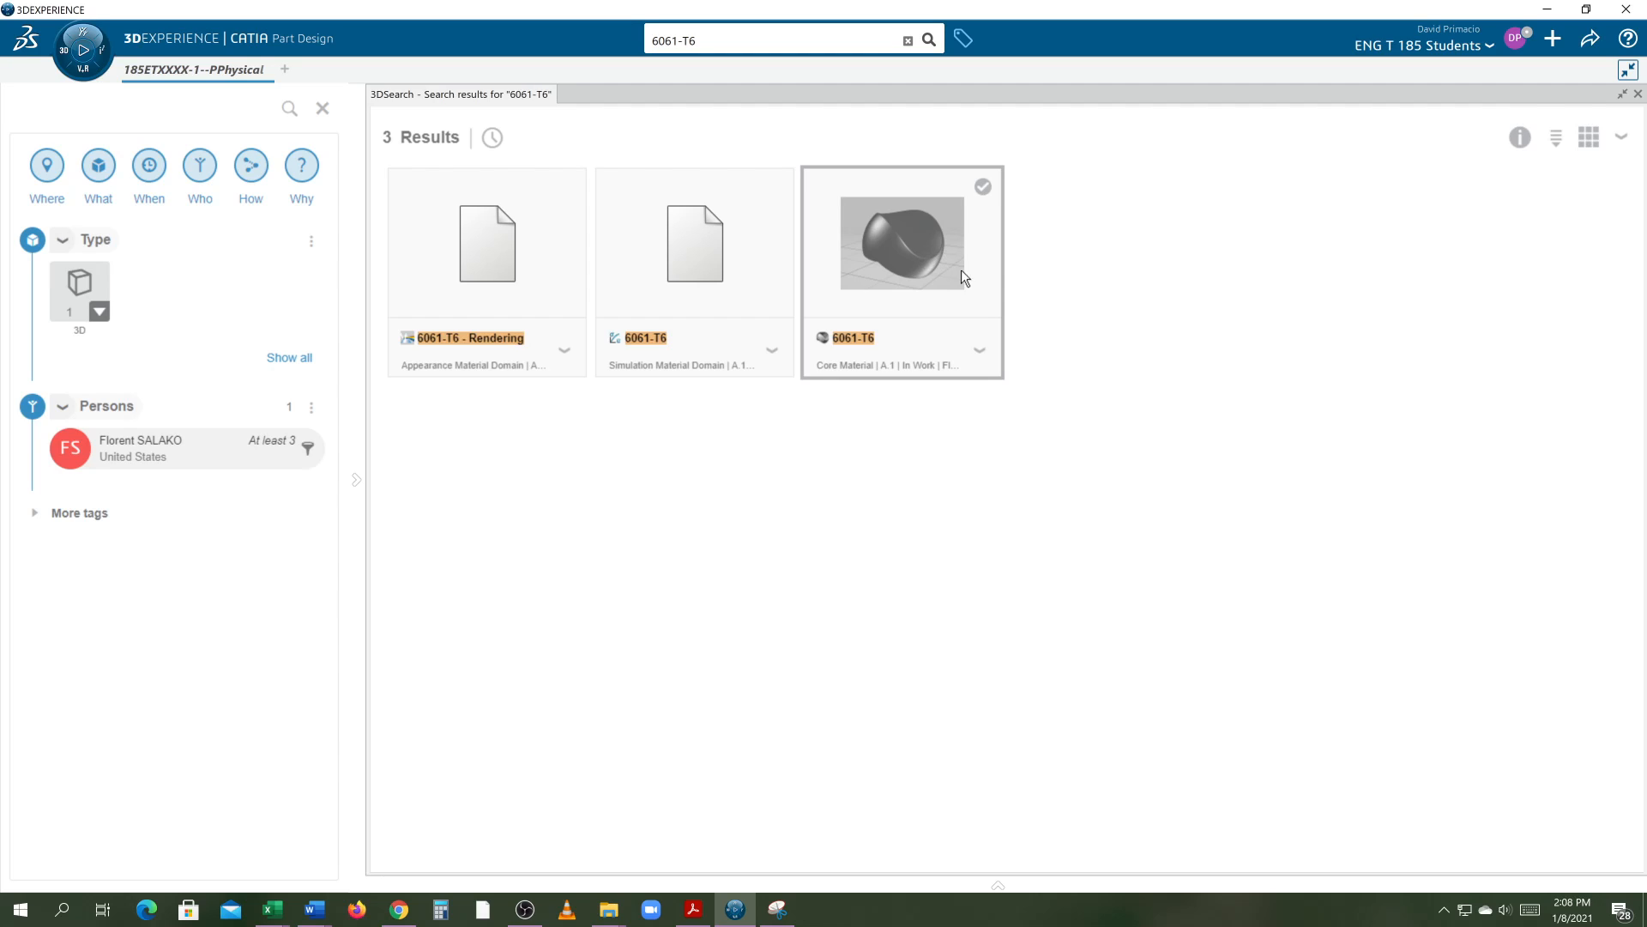
left_click(976, 358)
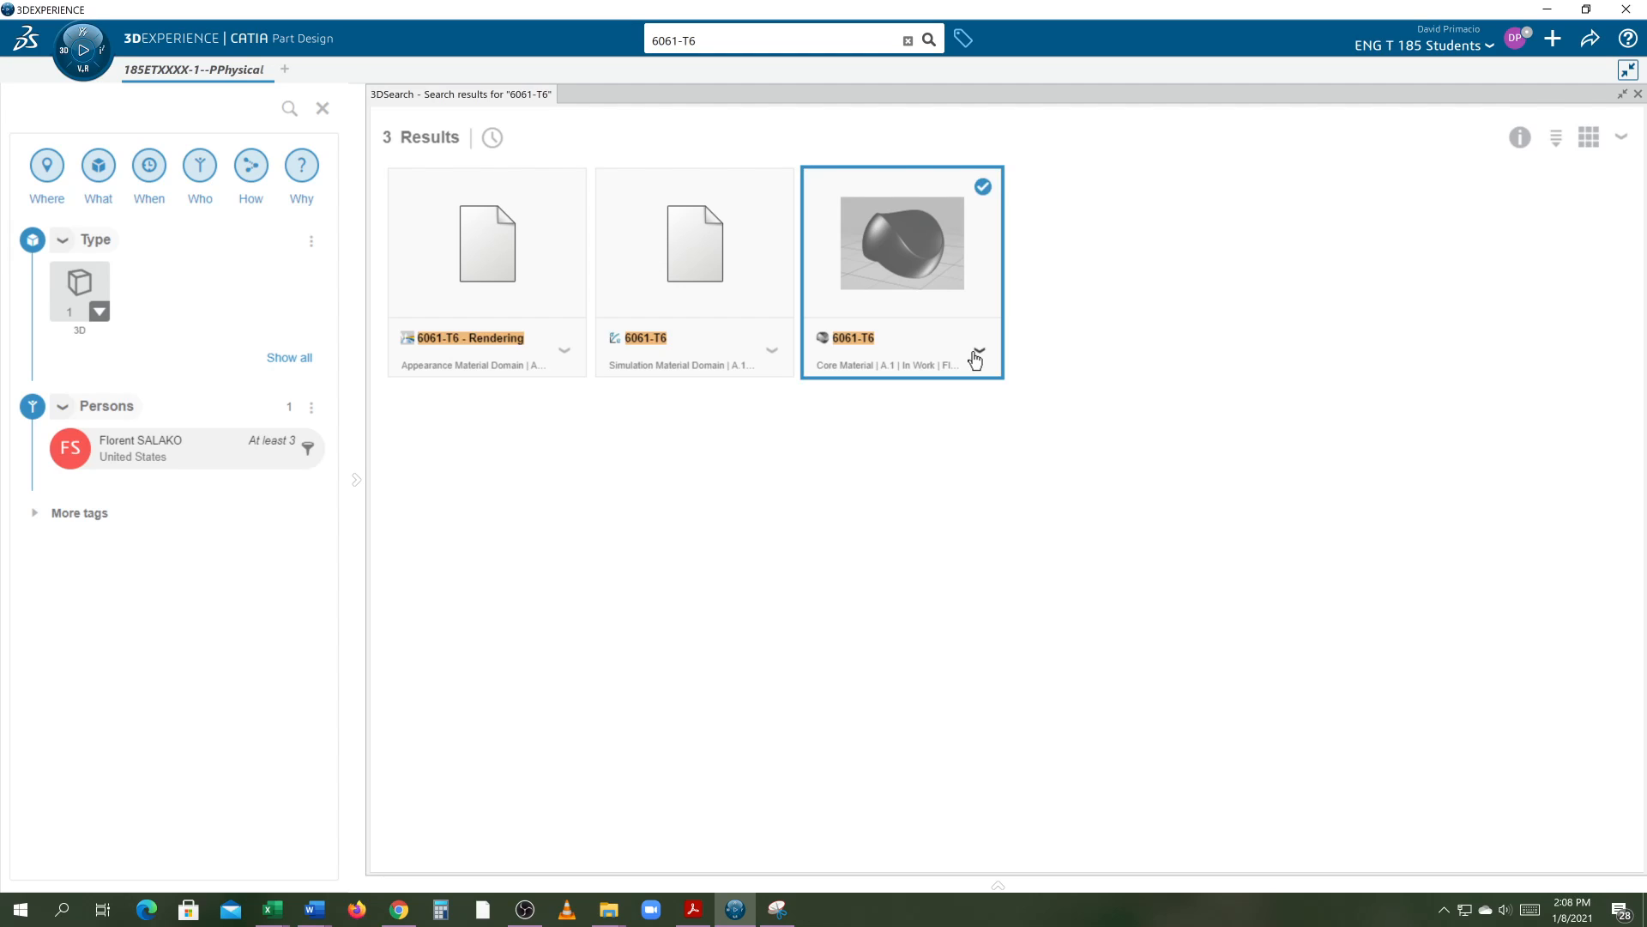
left_click(975, 358)
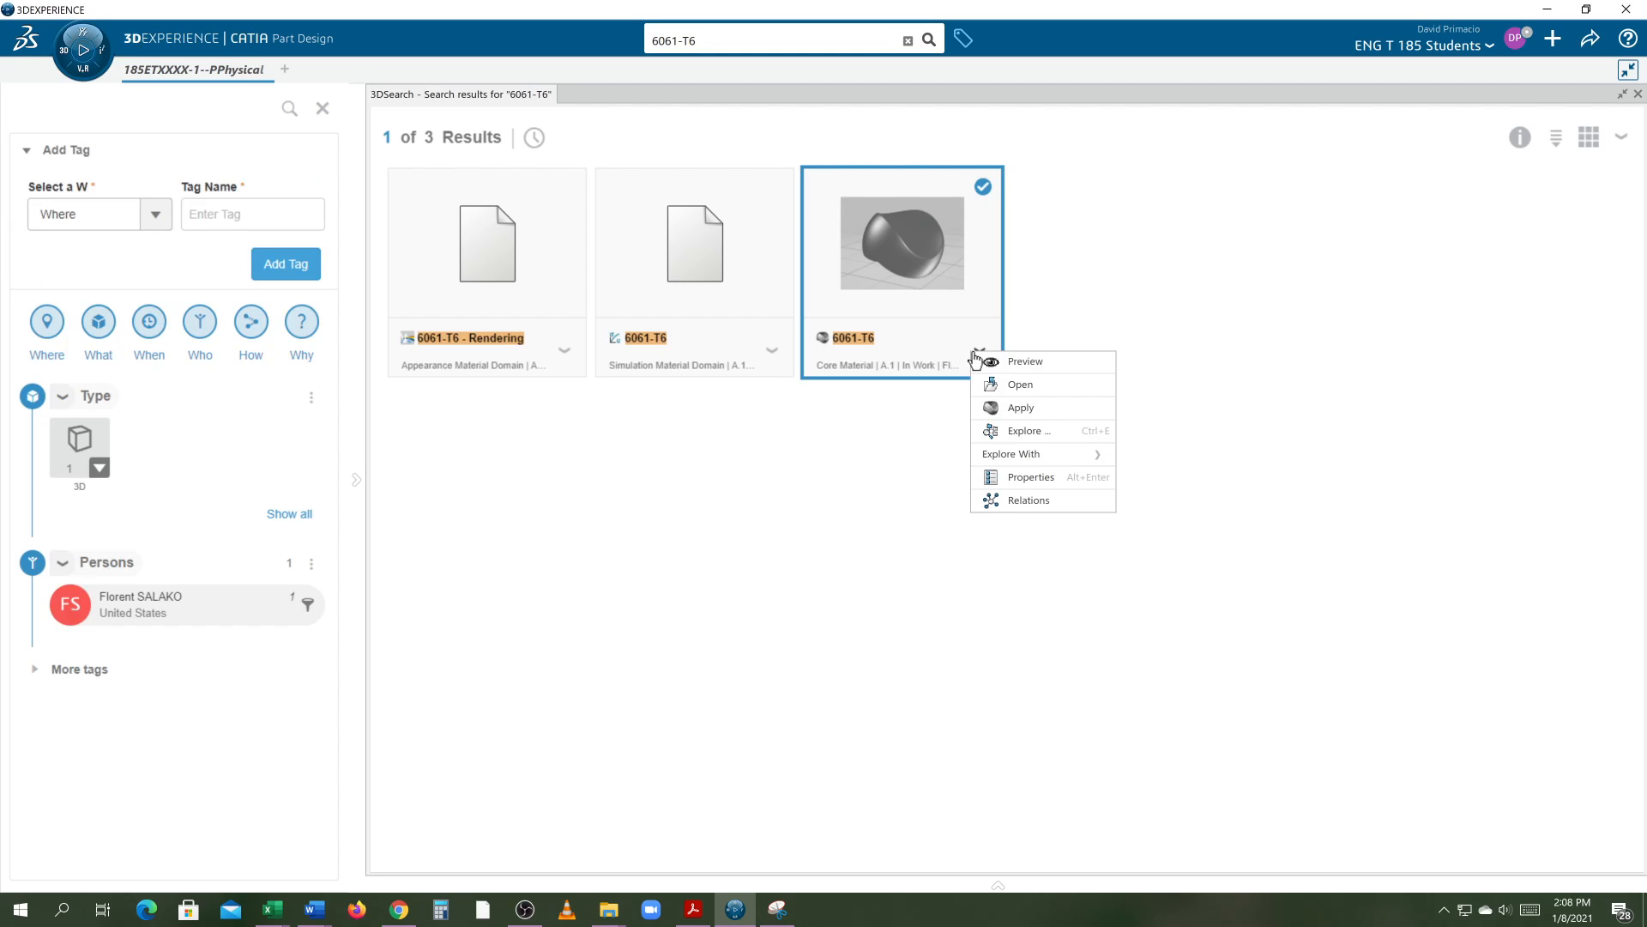
left_click(1022, 408)
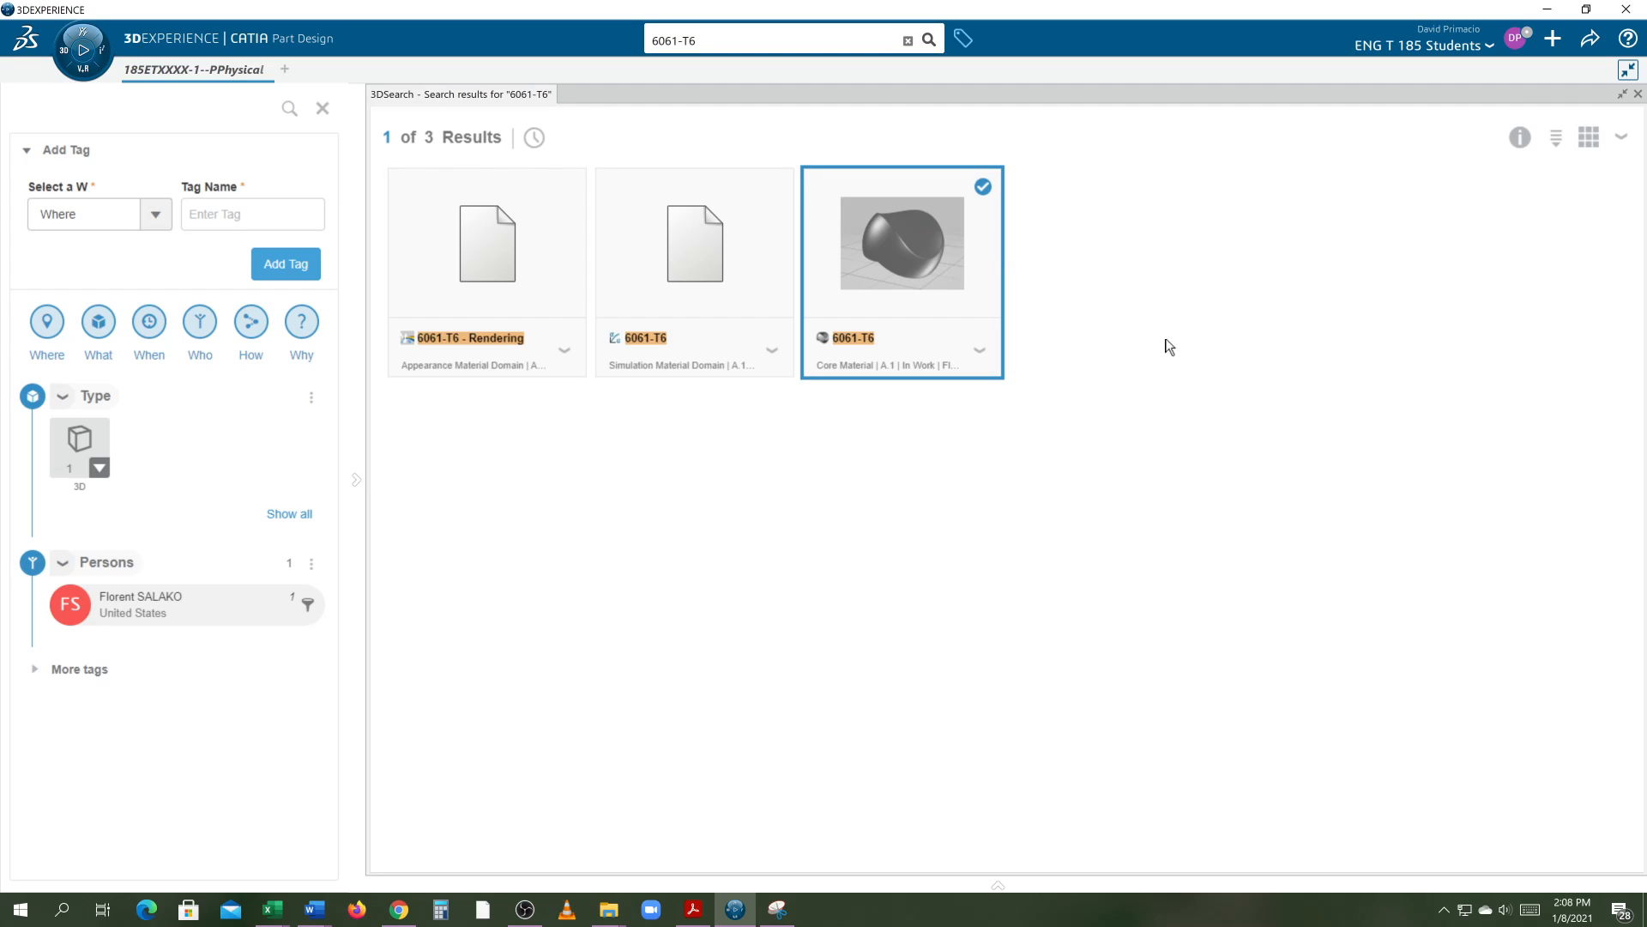
left_click(1639, 95)
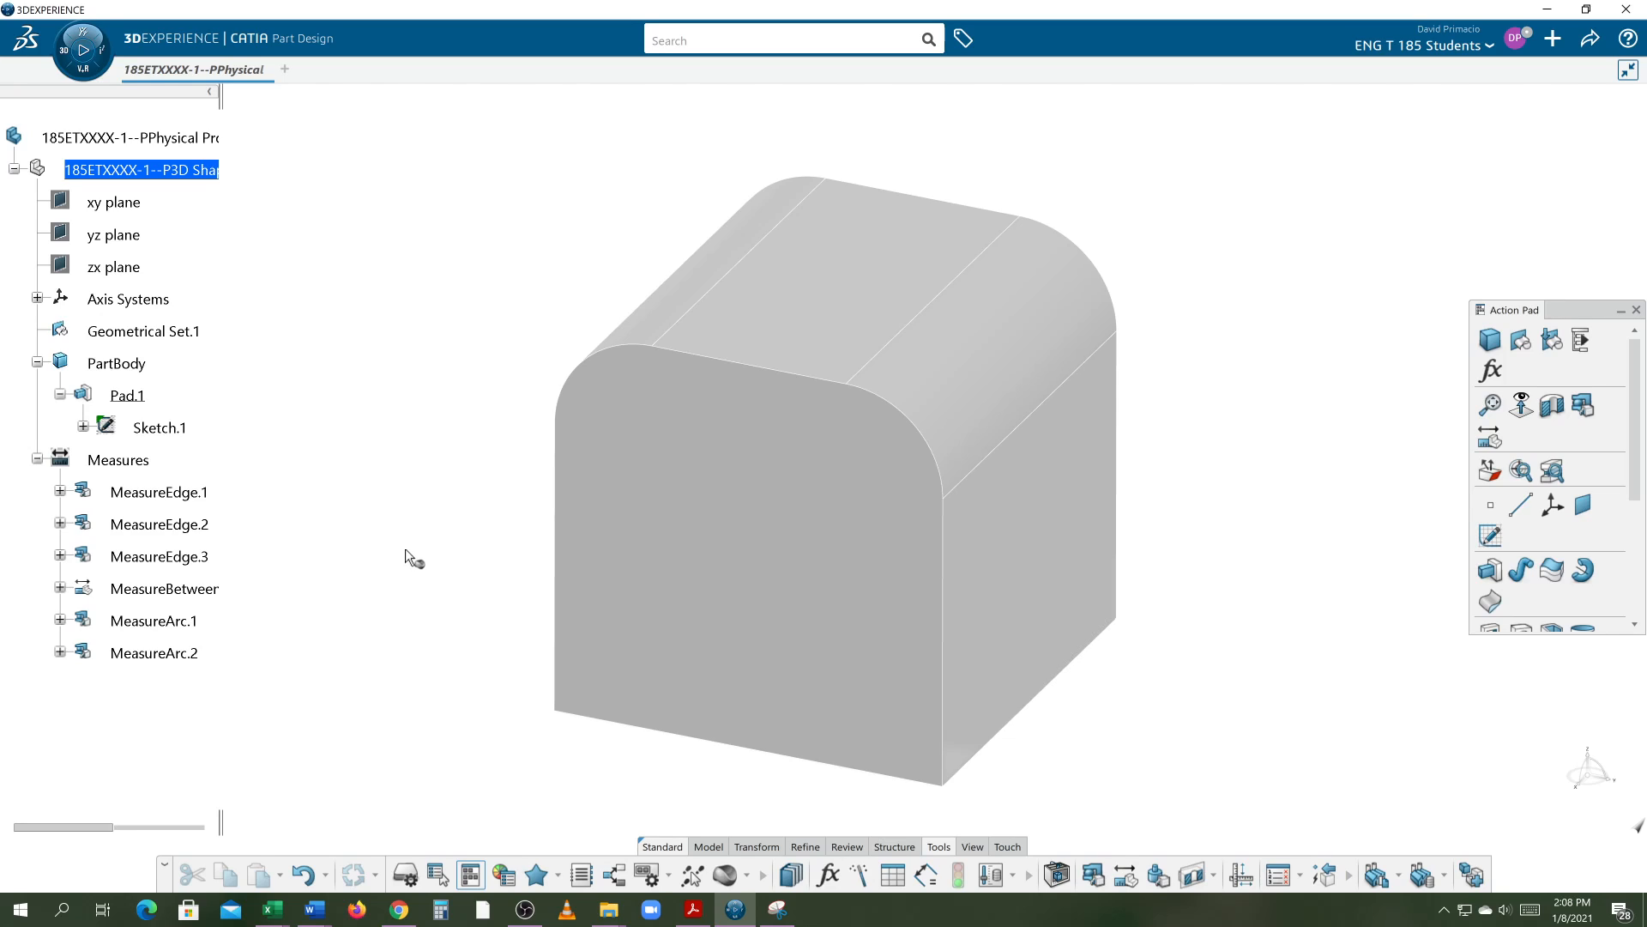
Reopen the Material Browser, search for 6061-T6 again, and choose to apply its Core Material before returning to the part.
mouse_move(383, 460)
middle_mouse_down()
mouse_move(430, 471)
mouse_move(434, 499)
mouse_move(428, 479)
mouse_move(388, 481)
middle_mouse_up()
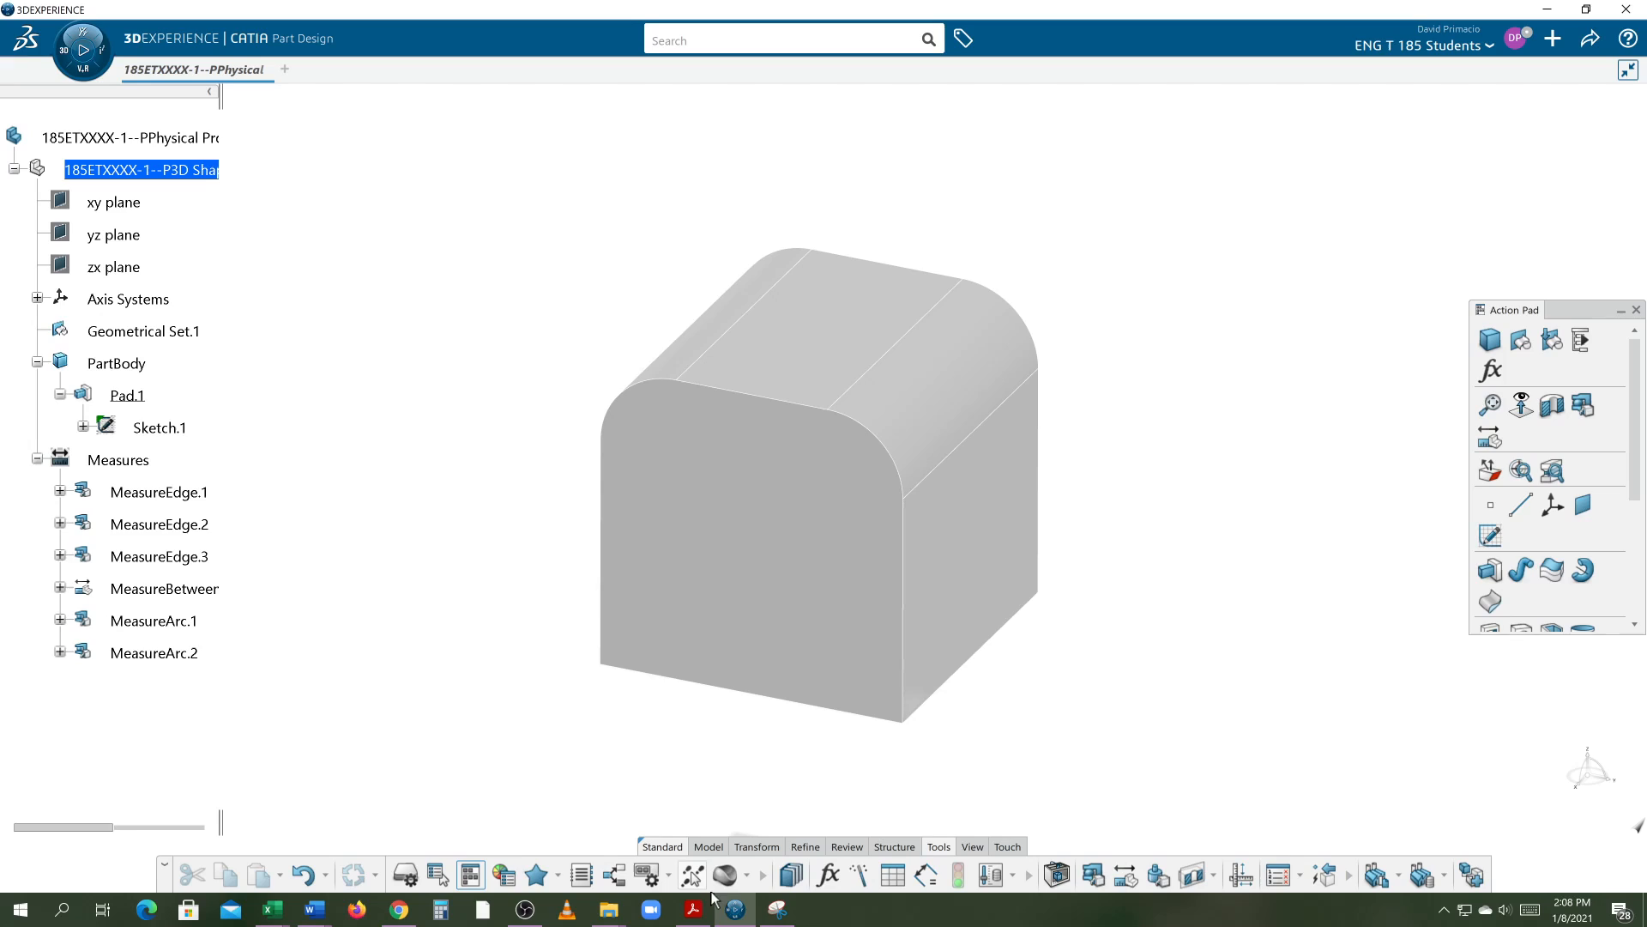
left_click(724, 877)
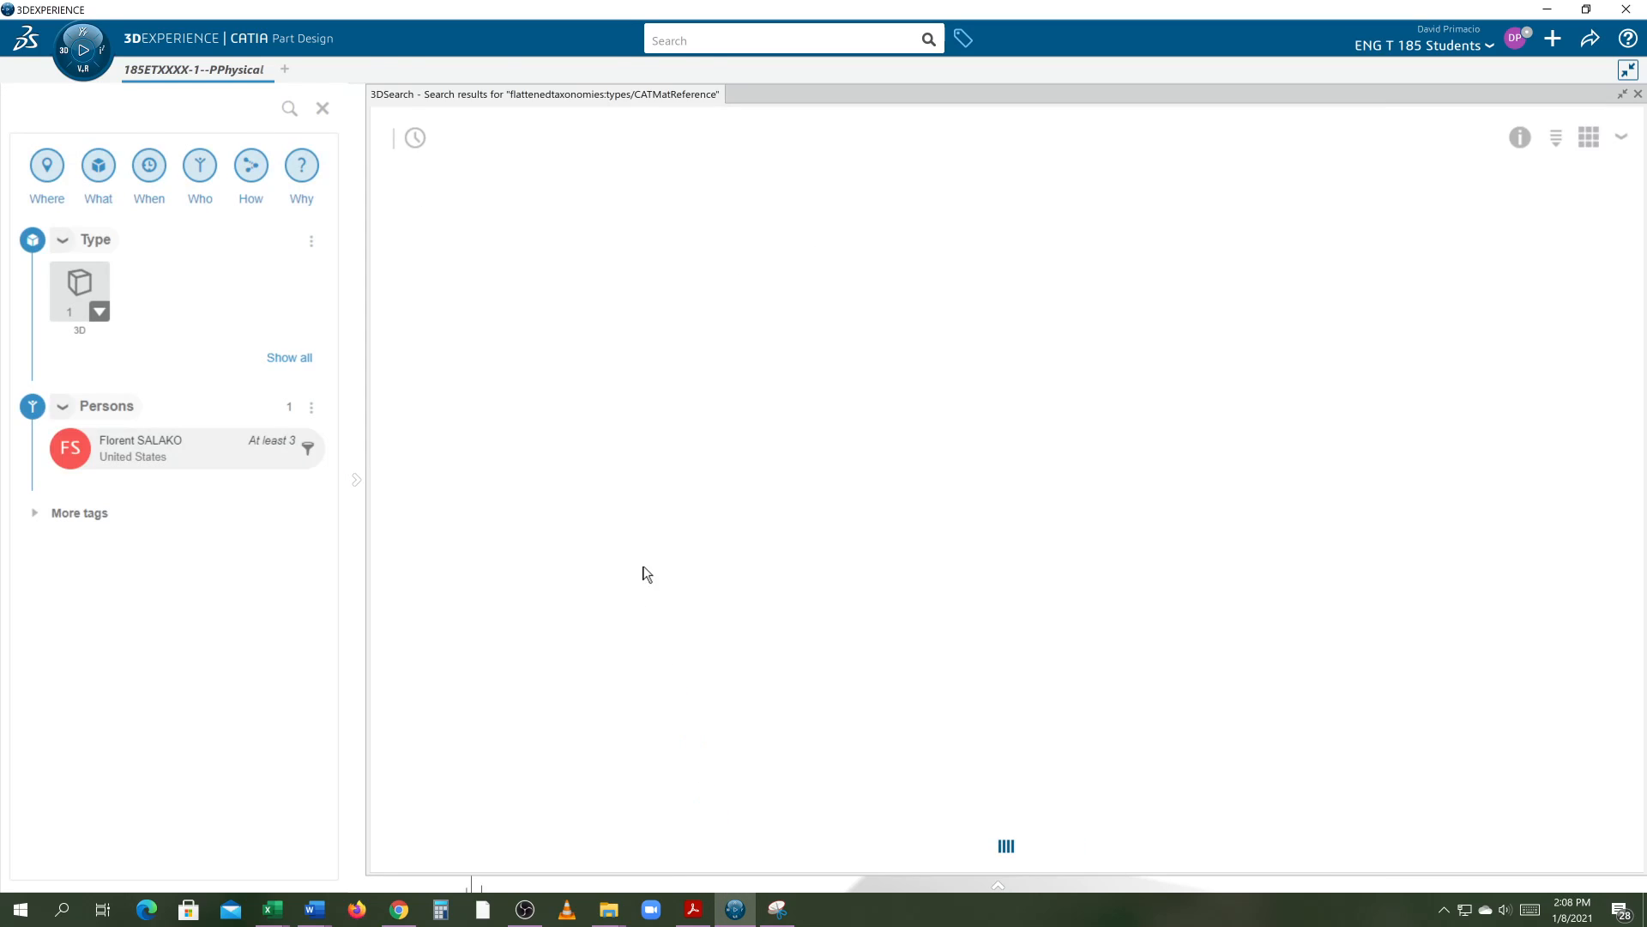
left_click(685, 43)
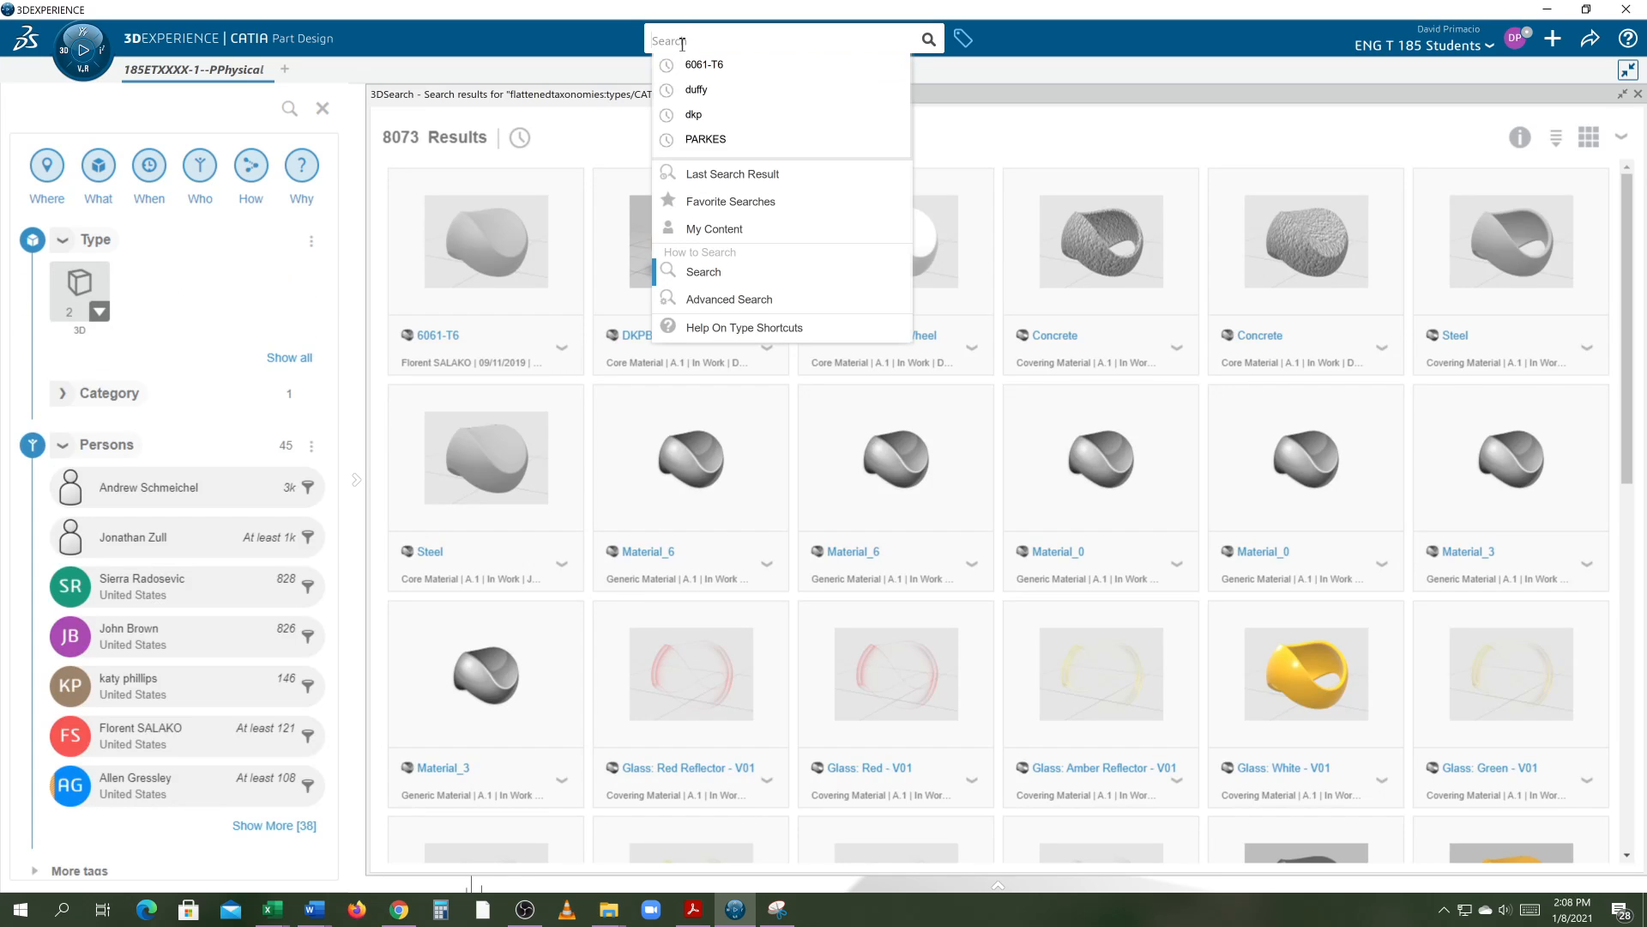
left_click(691, 64)
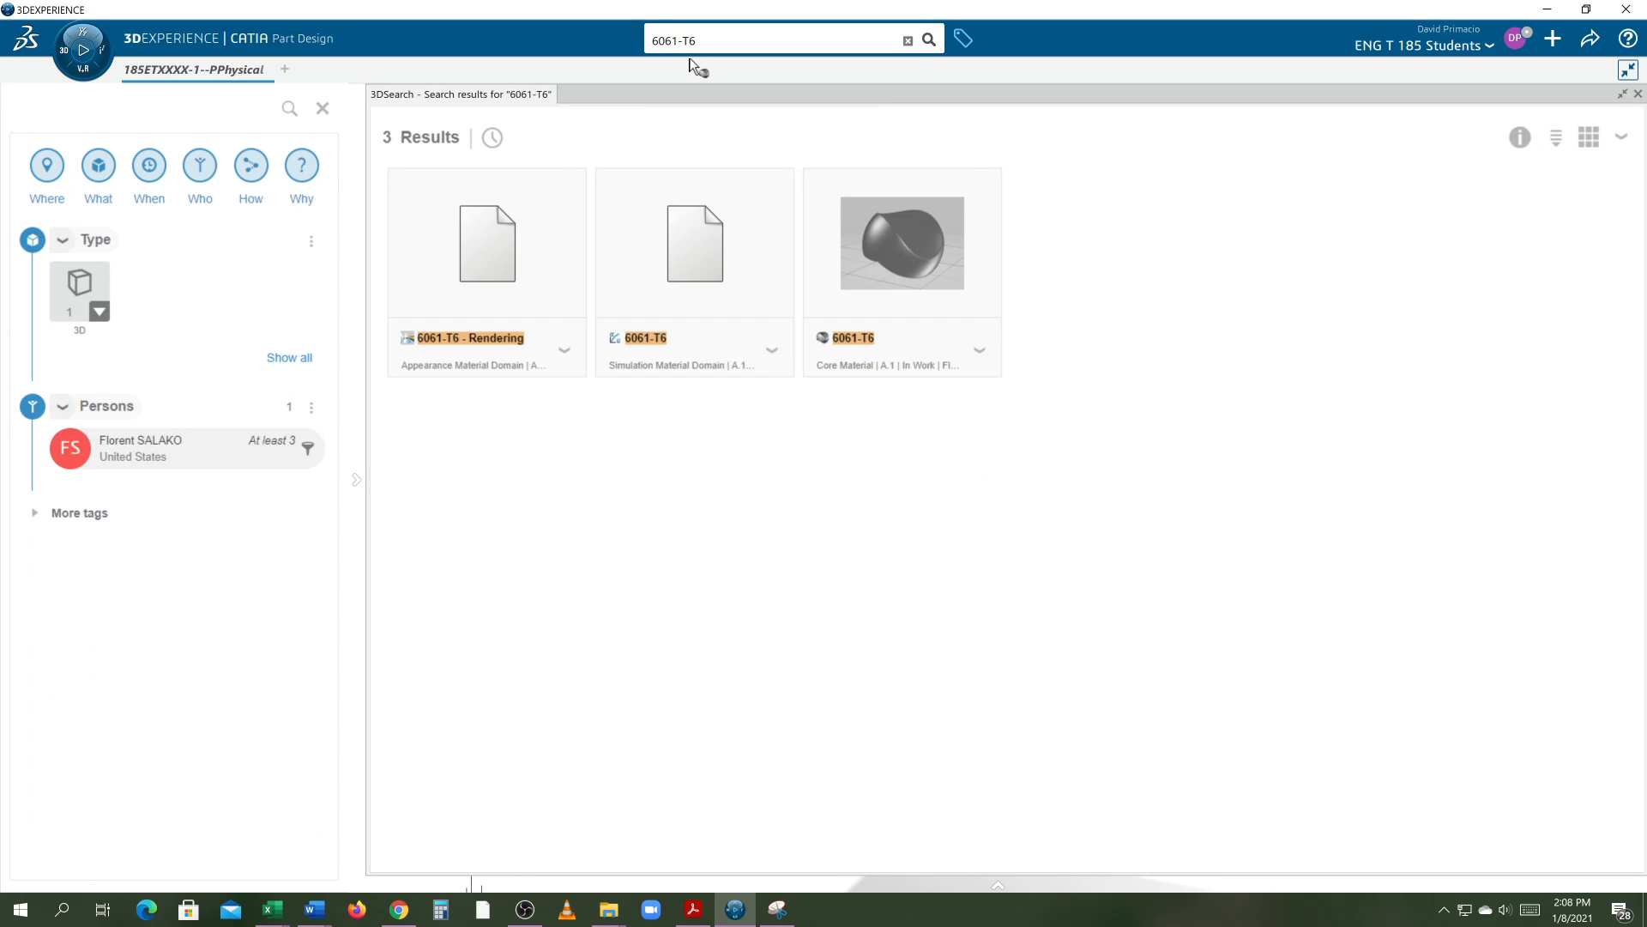
left_click(893, 278)
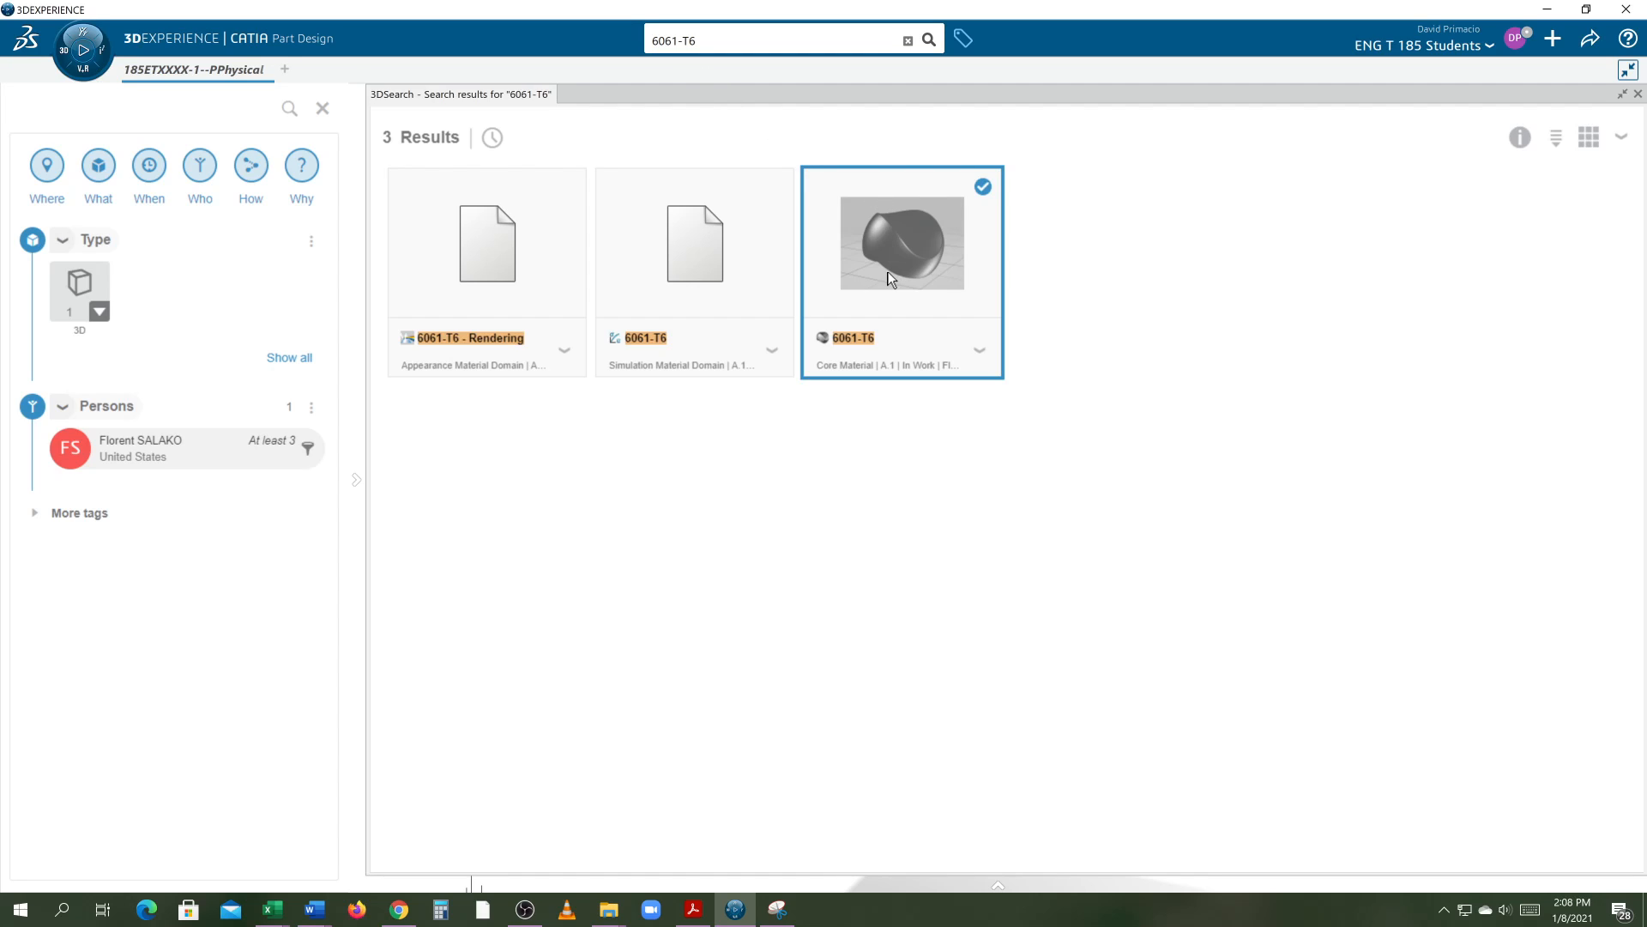
left_click(980, 352)
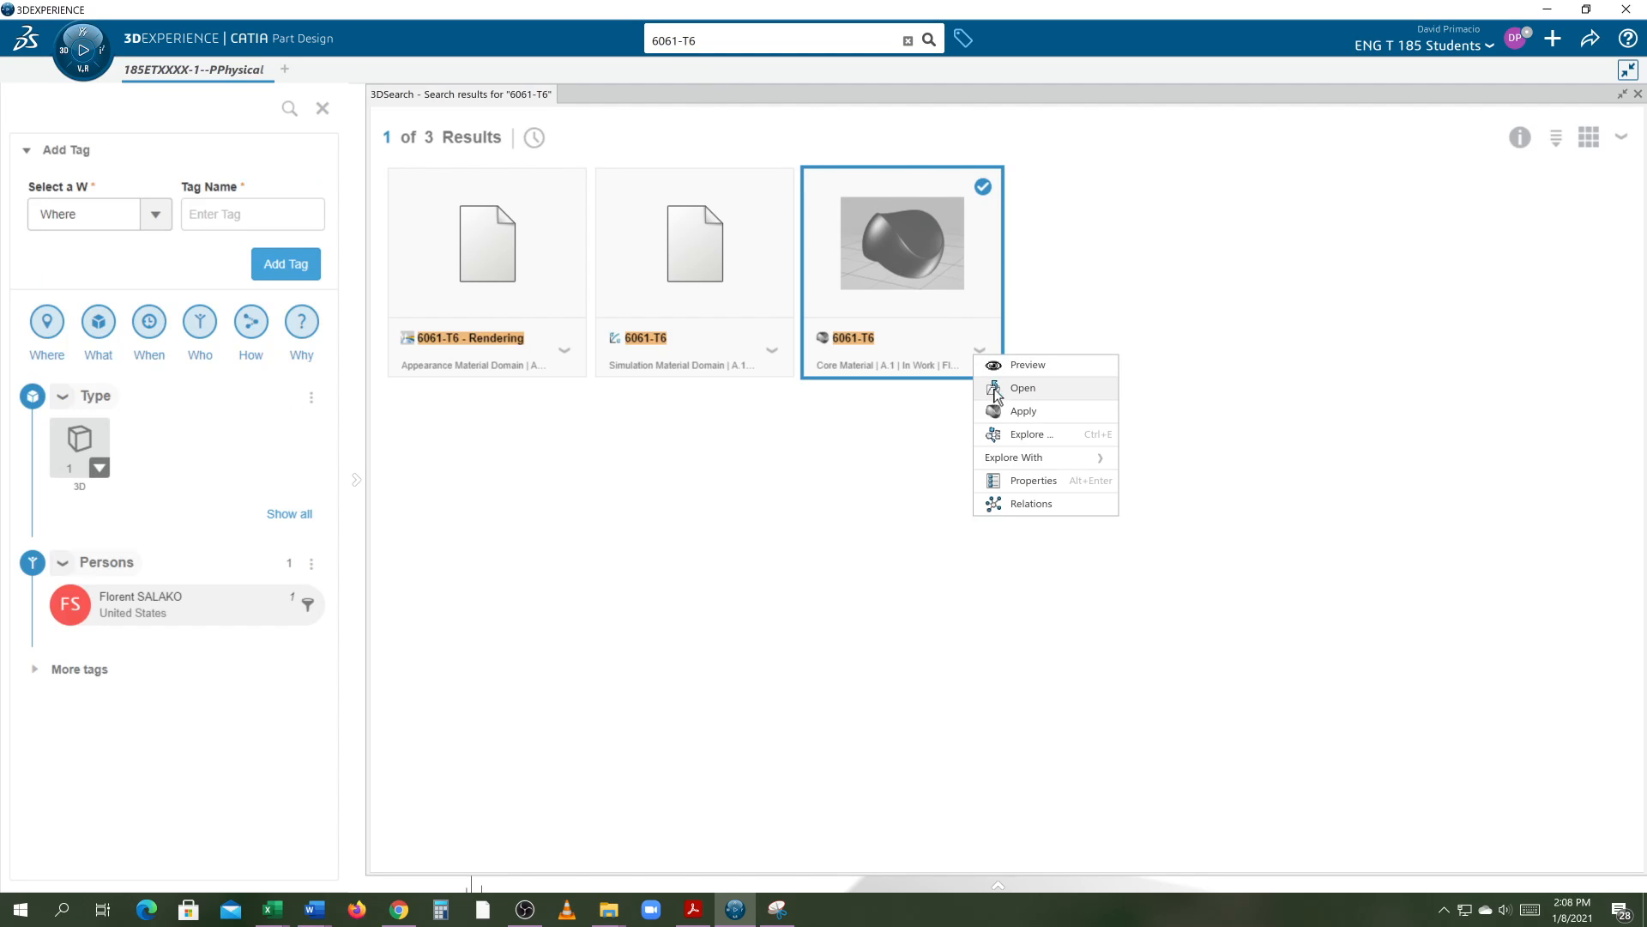
left_click(1009, 410)
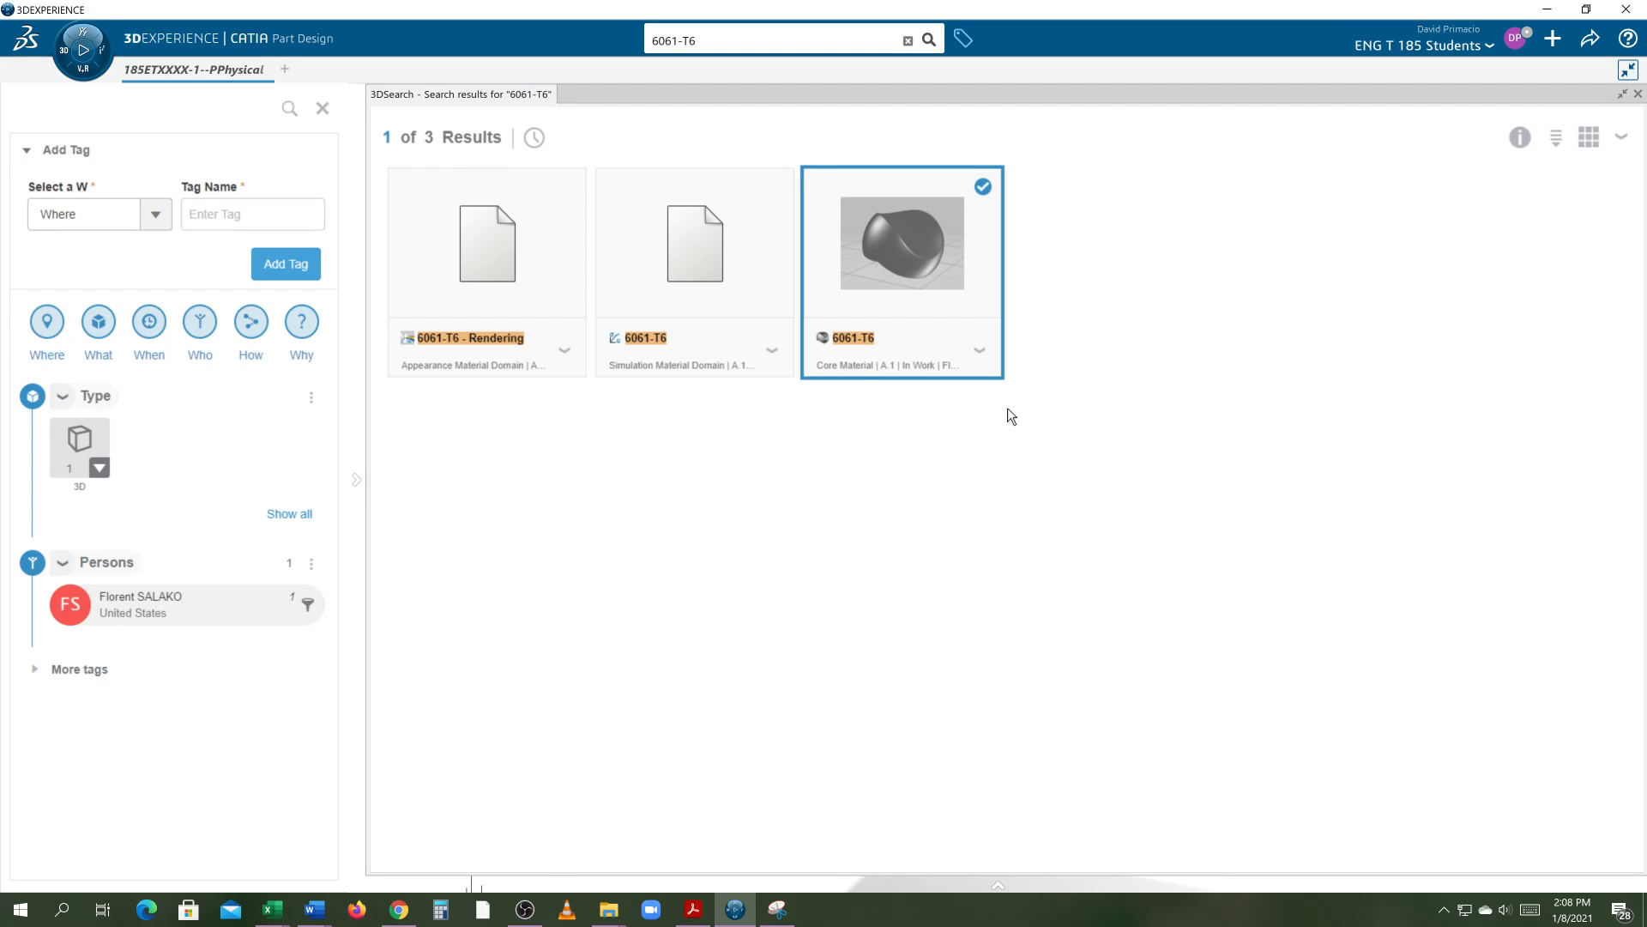
left_click(1638, 94)
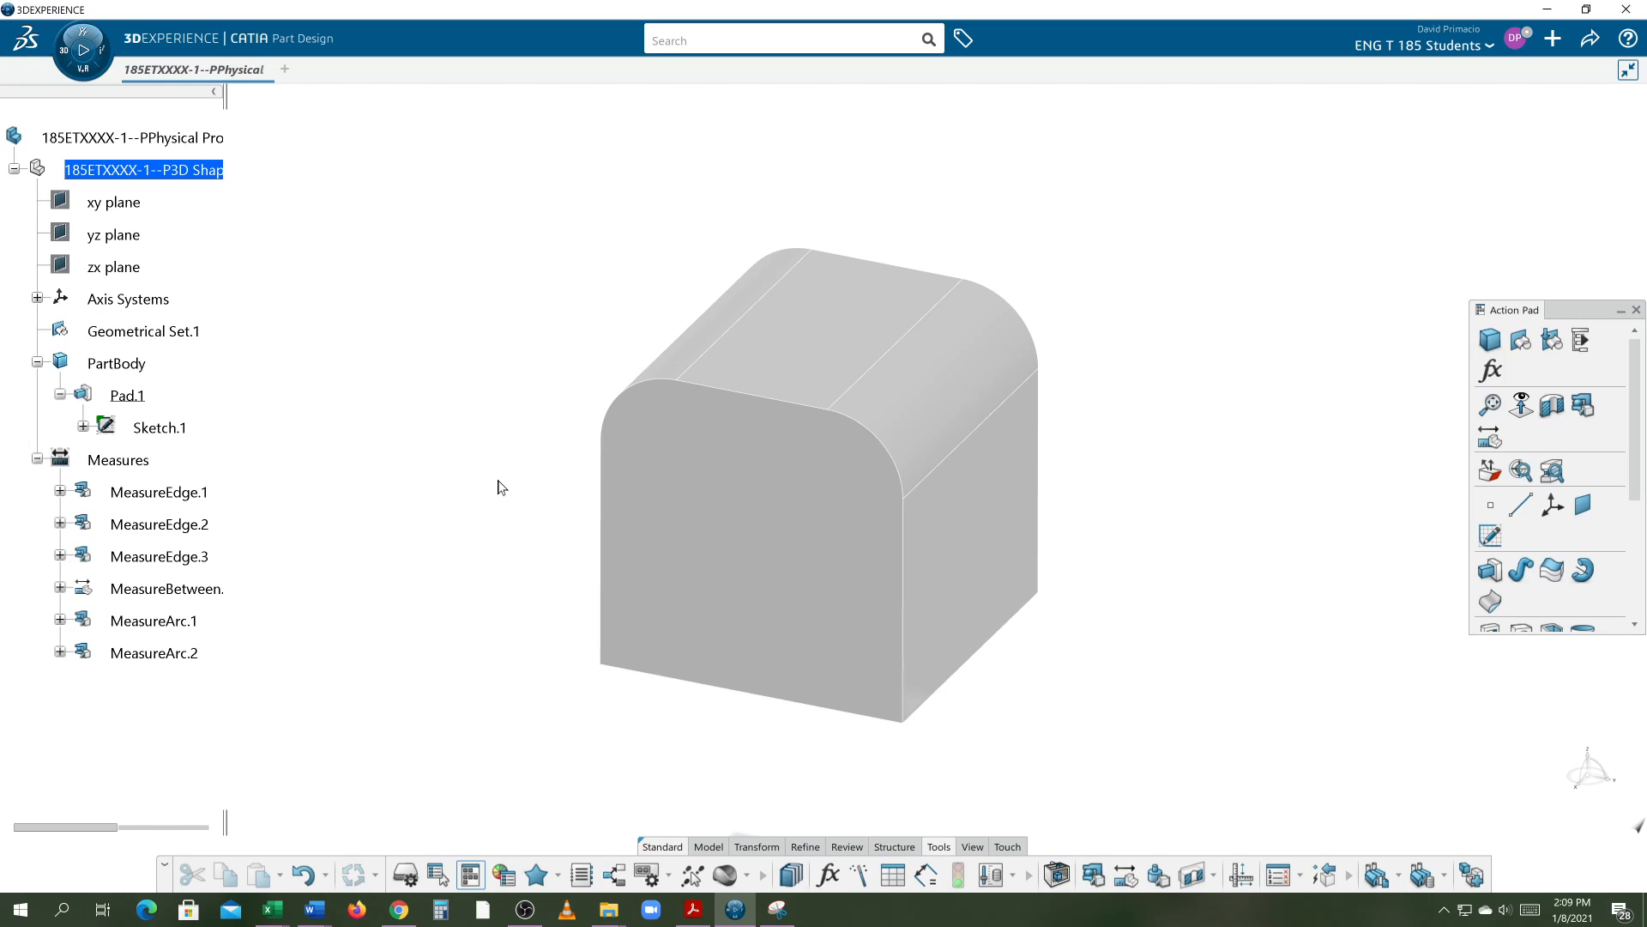
Switch to Document4 in Word and review the part snapshot and the page for the snapshot with measurements, spec tree and inertia.
middle_click_drag(1137, 663, 1045, 636)
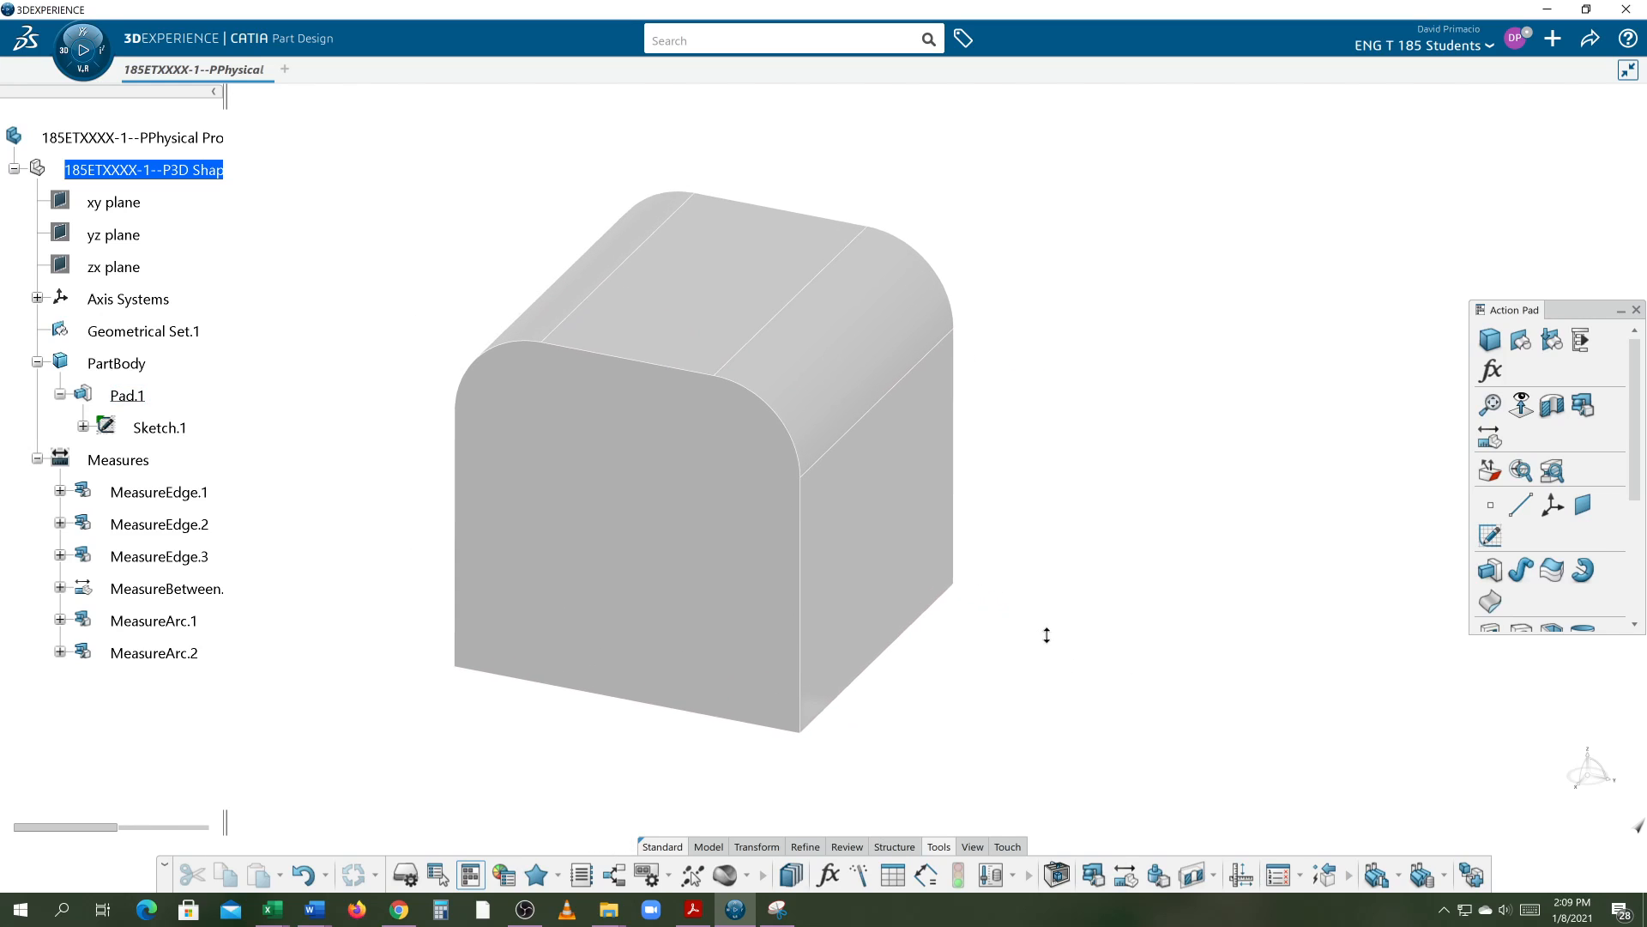
middle_click_drag(1138, 586, 1294, 549)
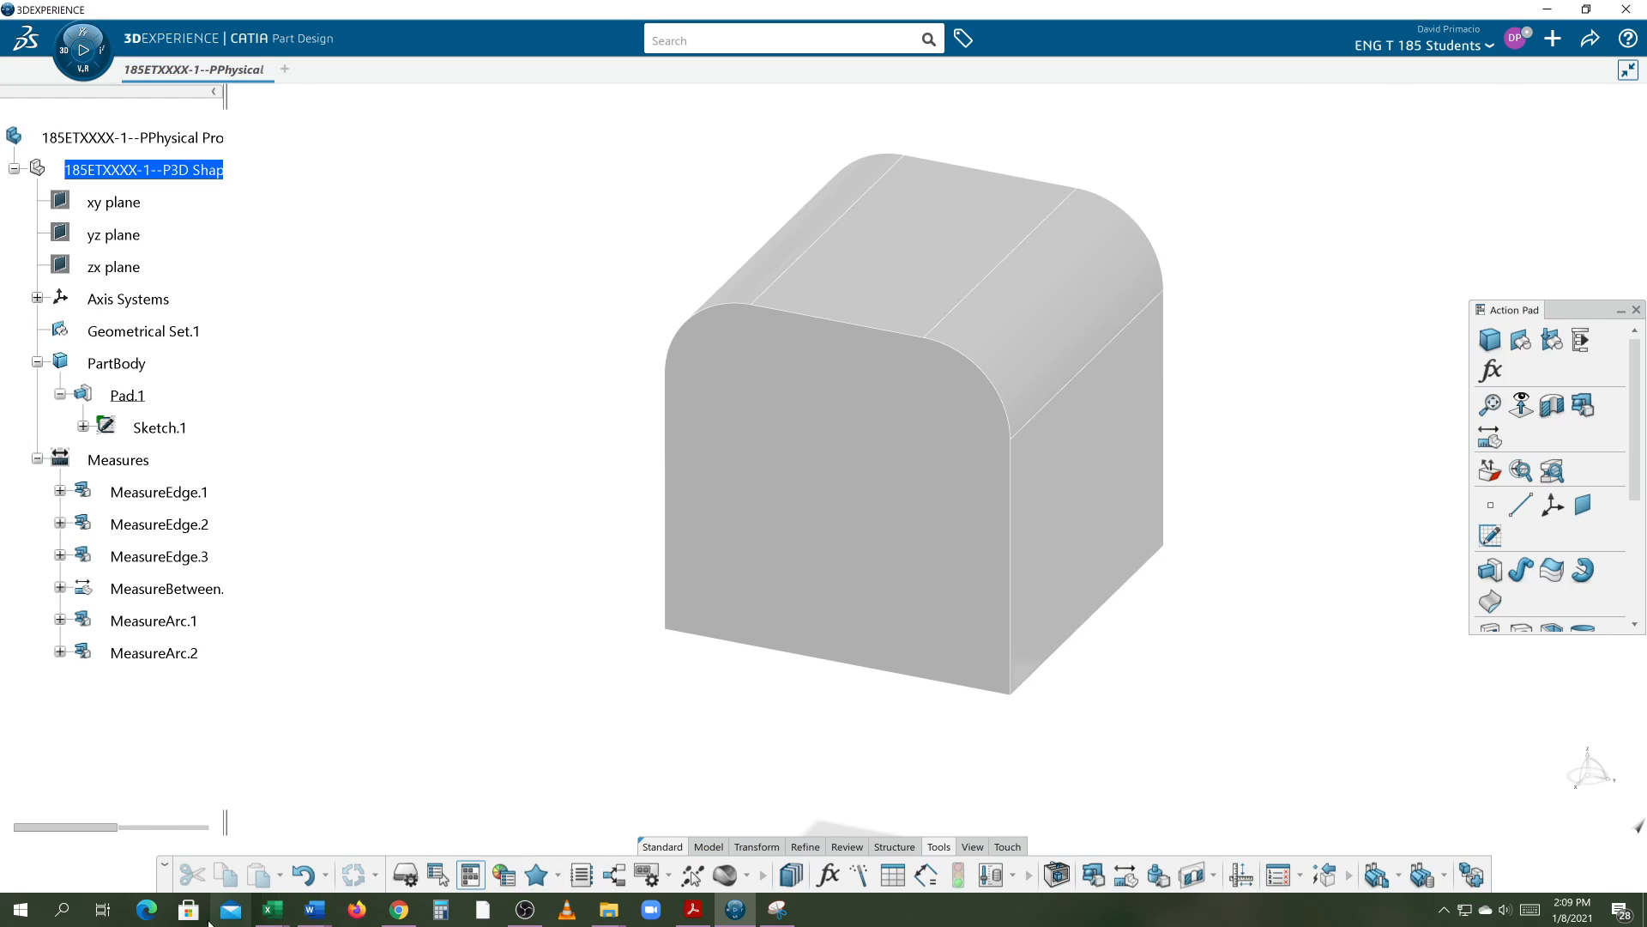
mouse_move(314, 909)
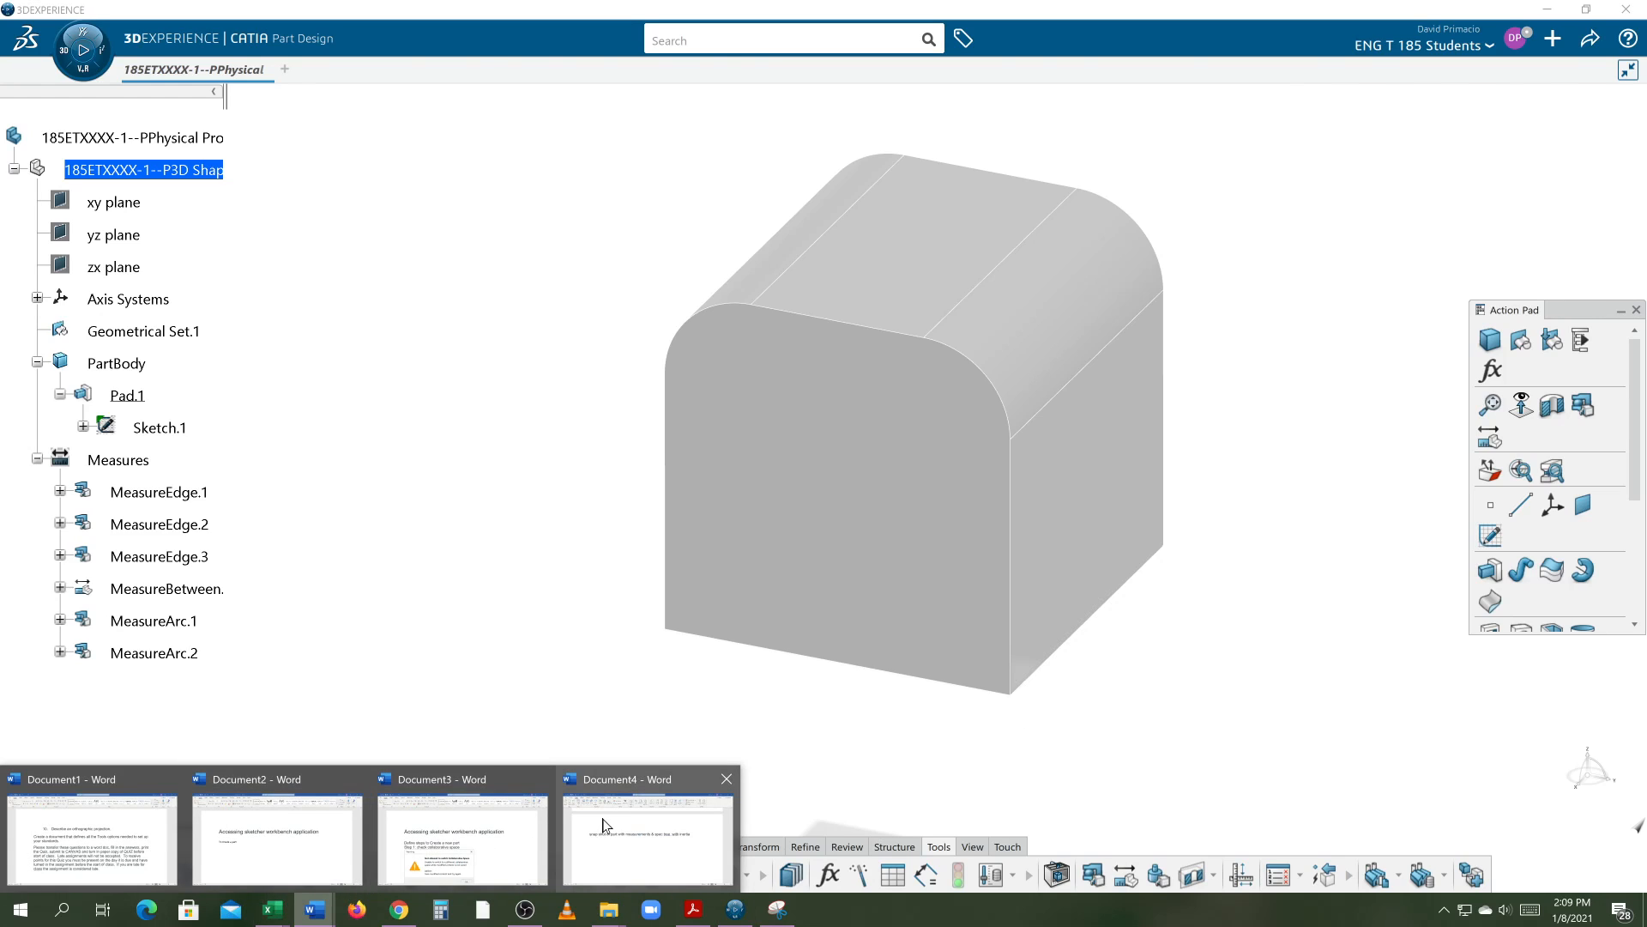
left_click(646, 826)
scroll(608, 808, "up", 10)
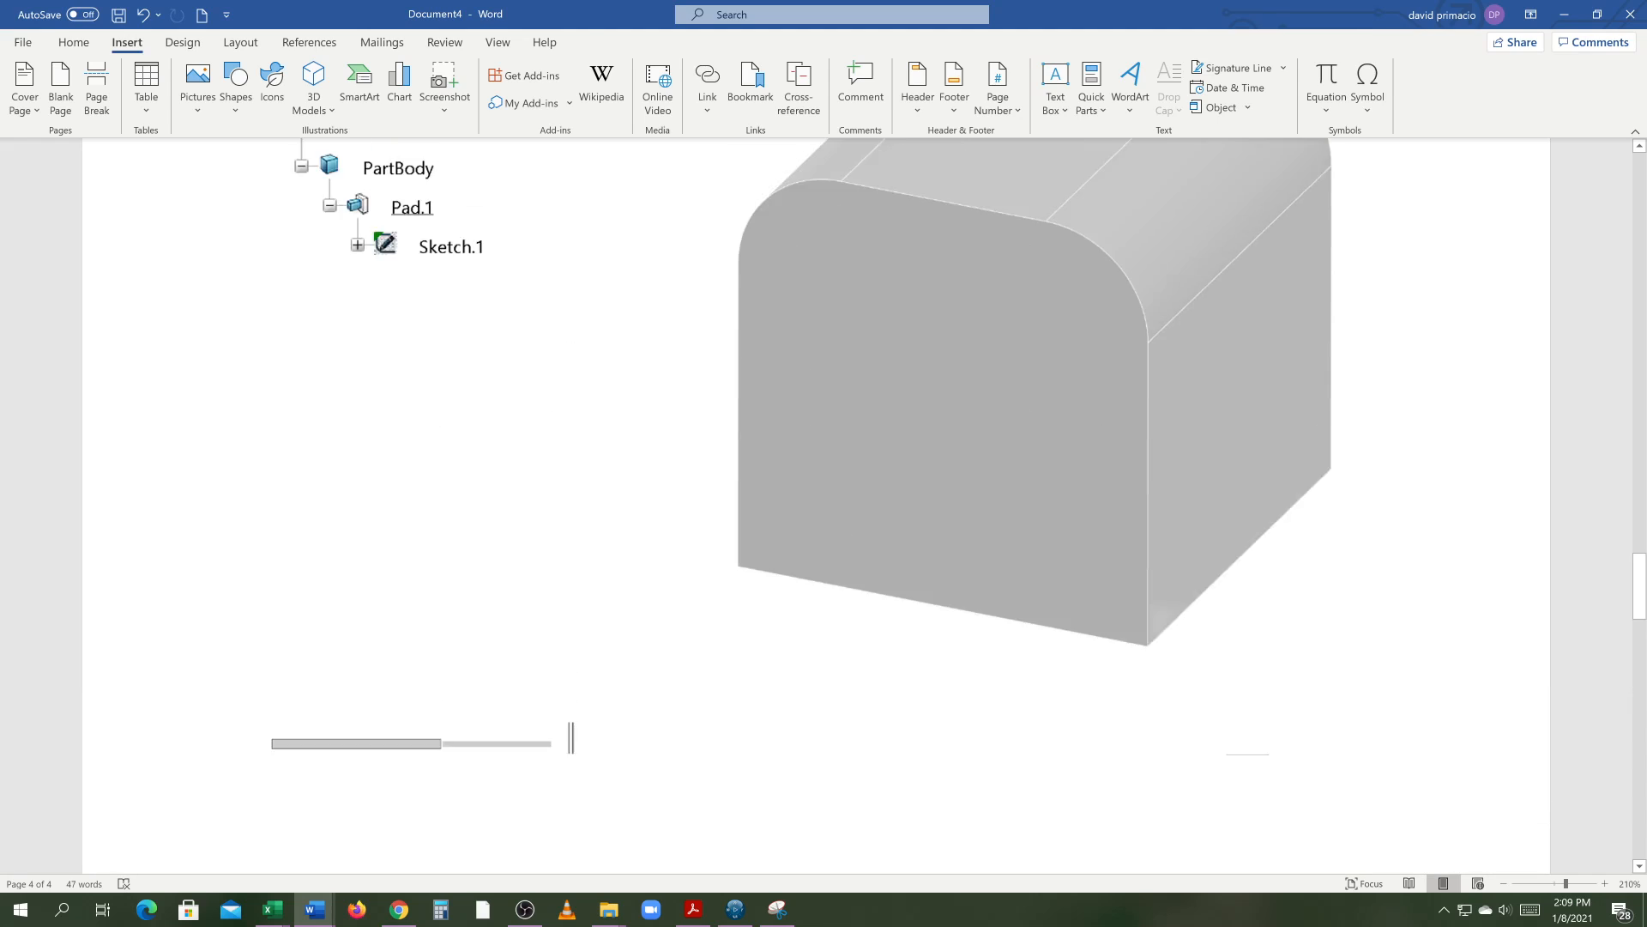
scroll(607, 808, "down", 1)
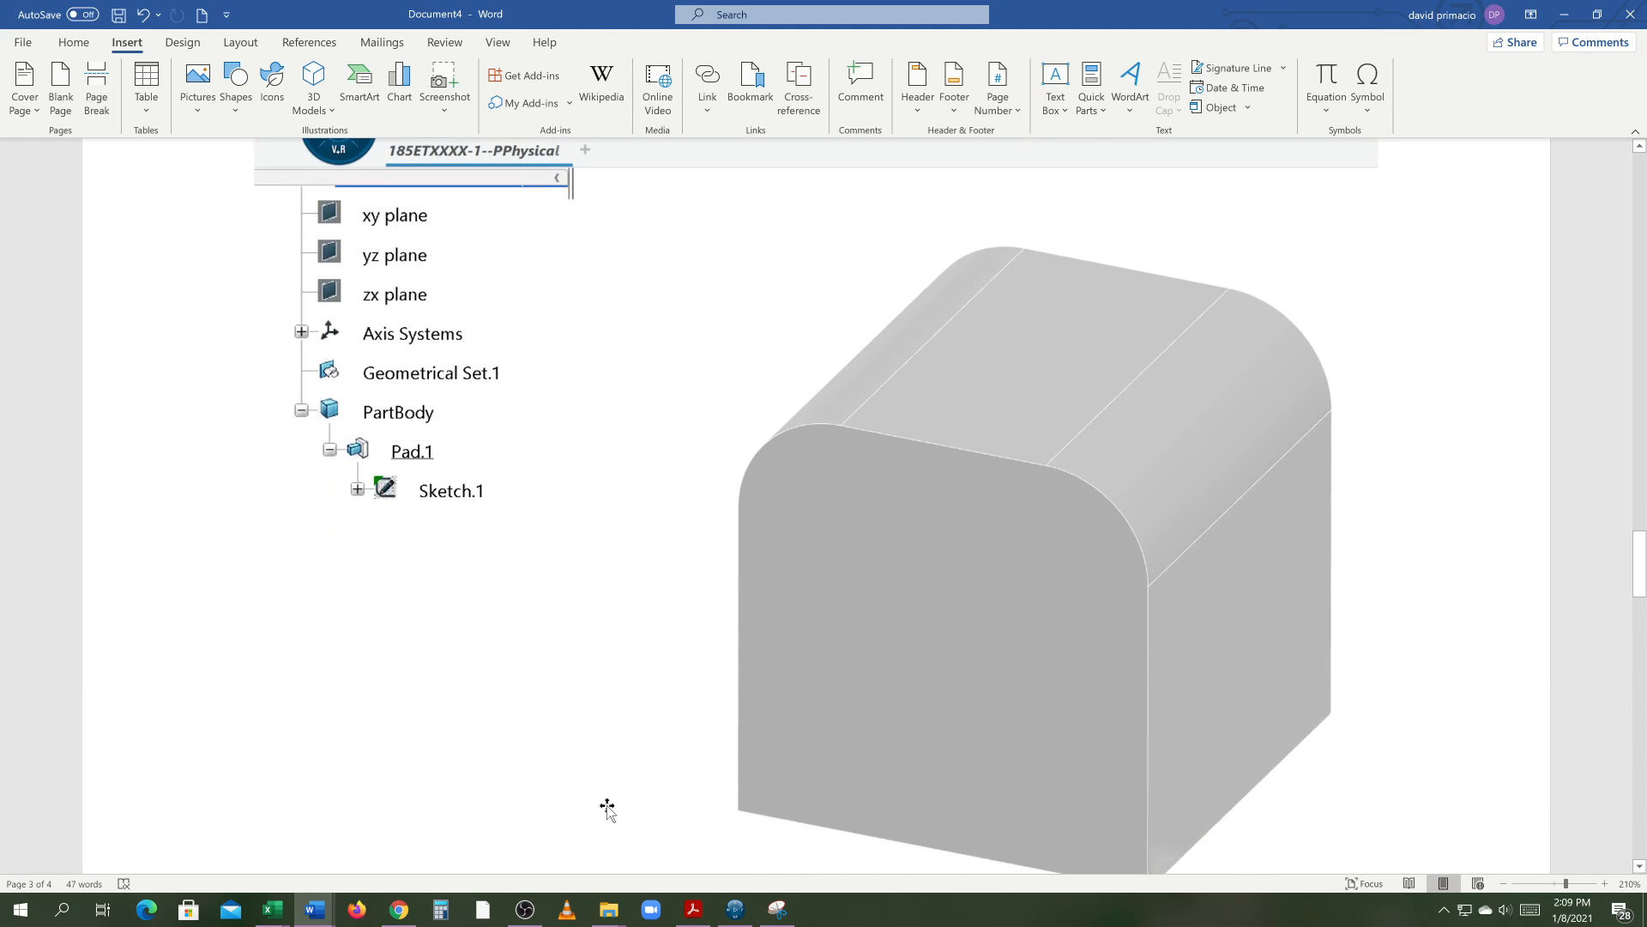
scroll(607, 807, "up", 3)
scroll(607, 807, "down", 14)
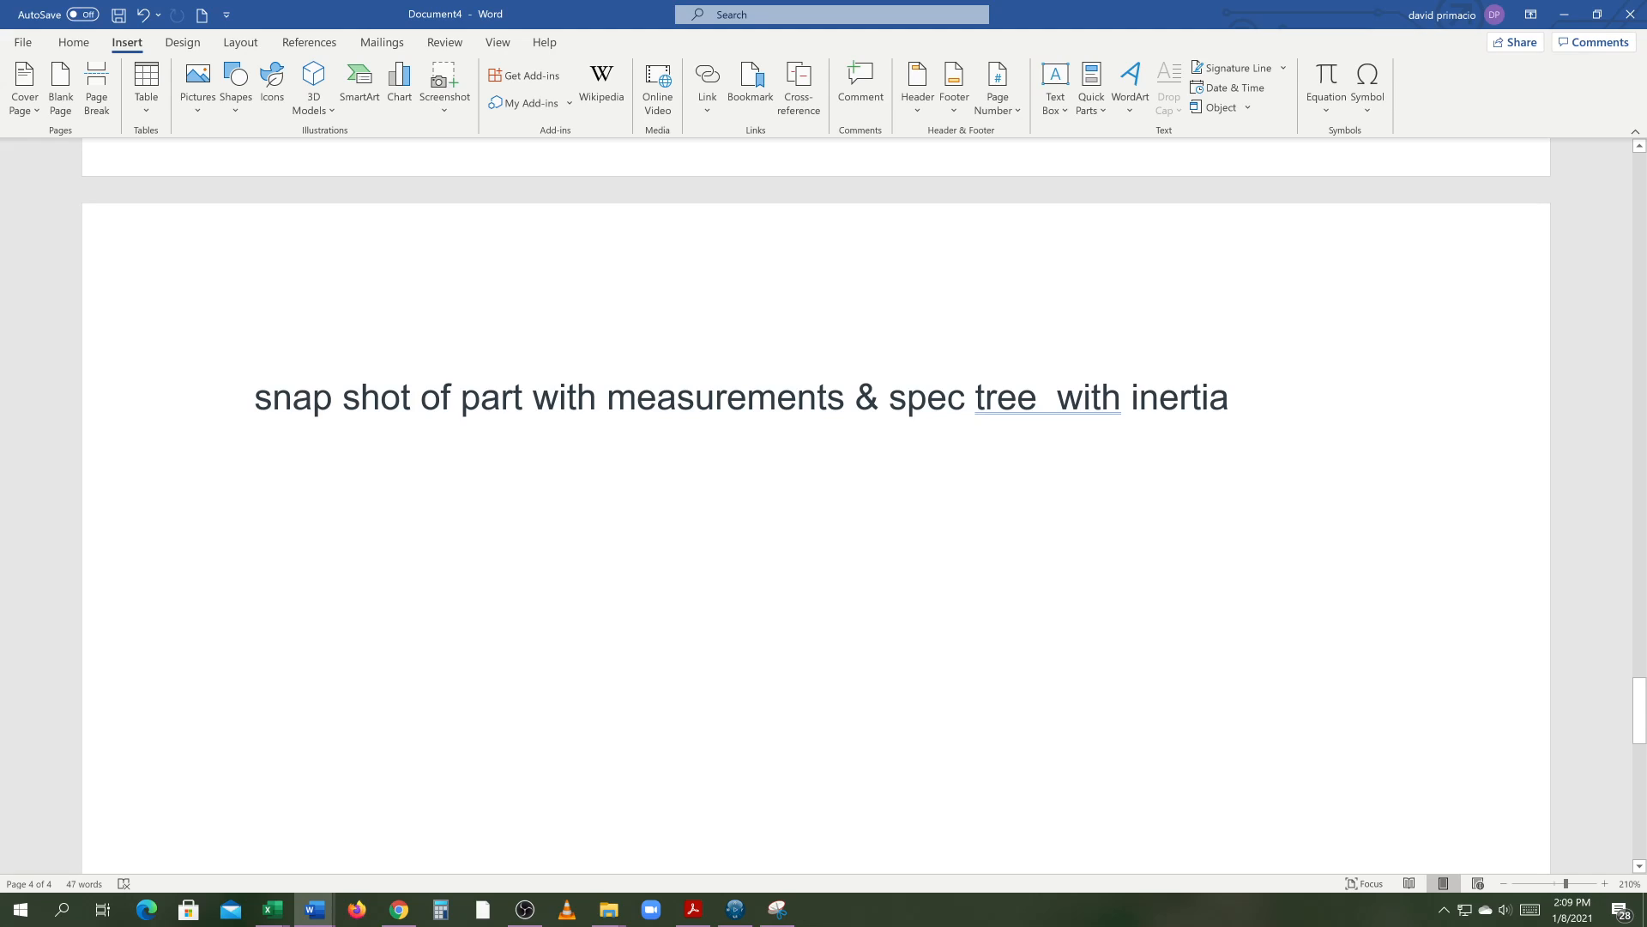
scroll(815, 515, "down", 5)
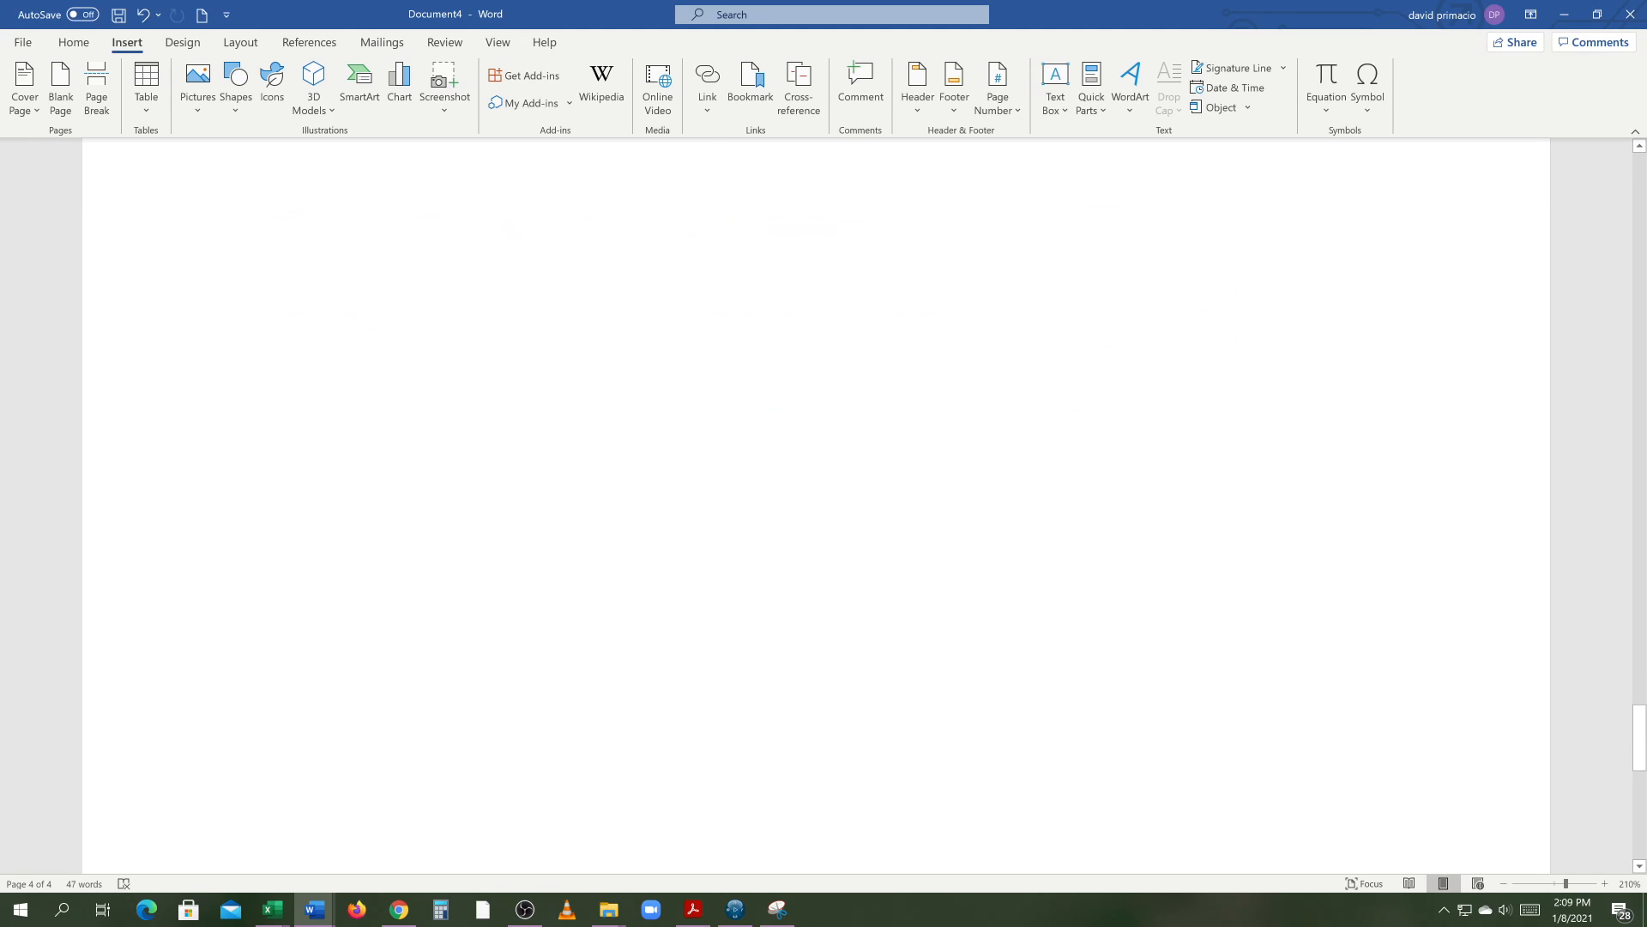
scroll(815, 506, "up", 1)
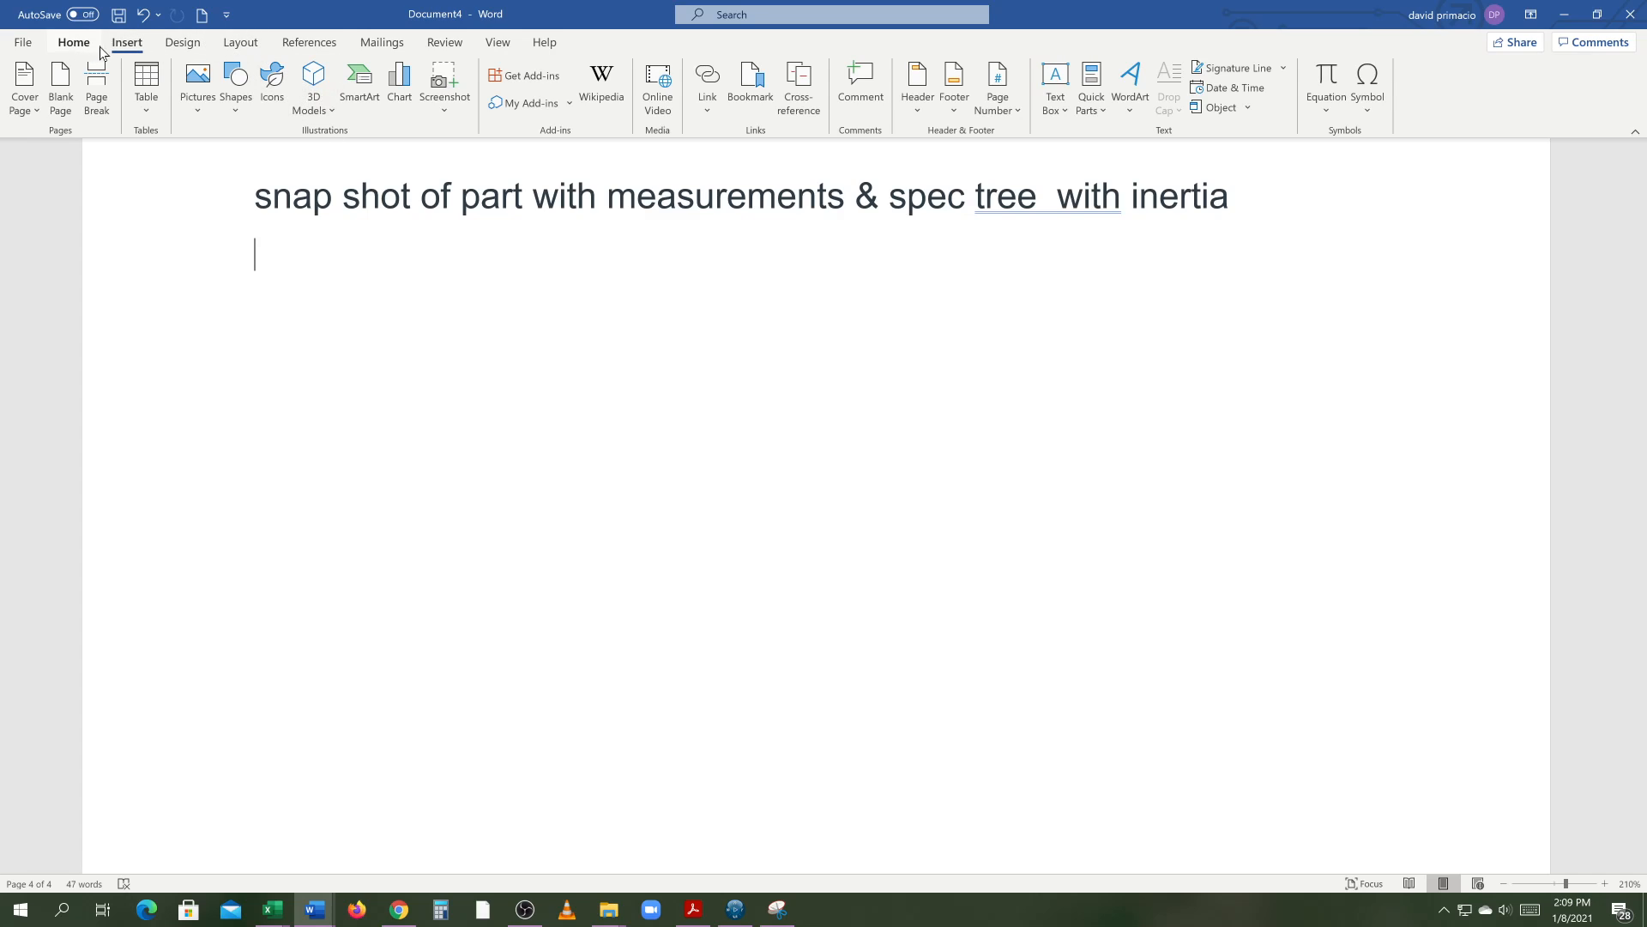
left_click(435, 114)
left_click(478, 453)
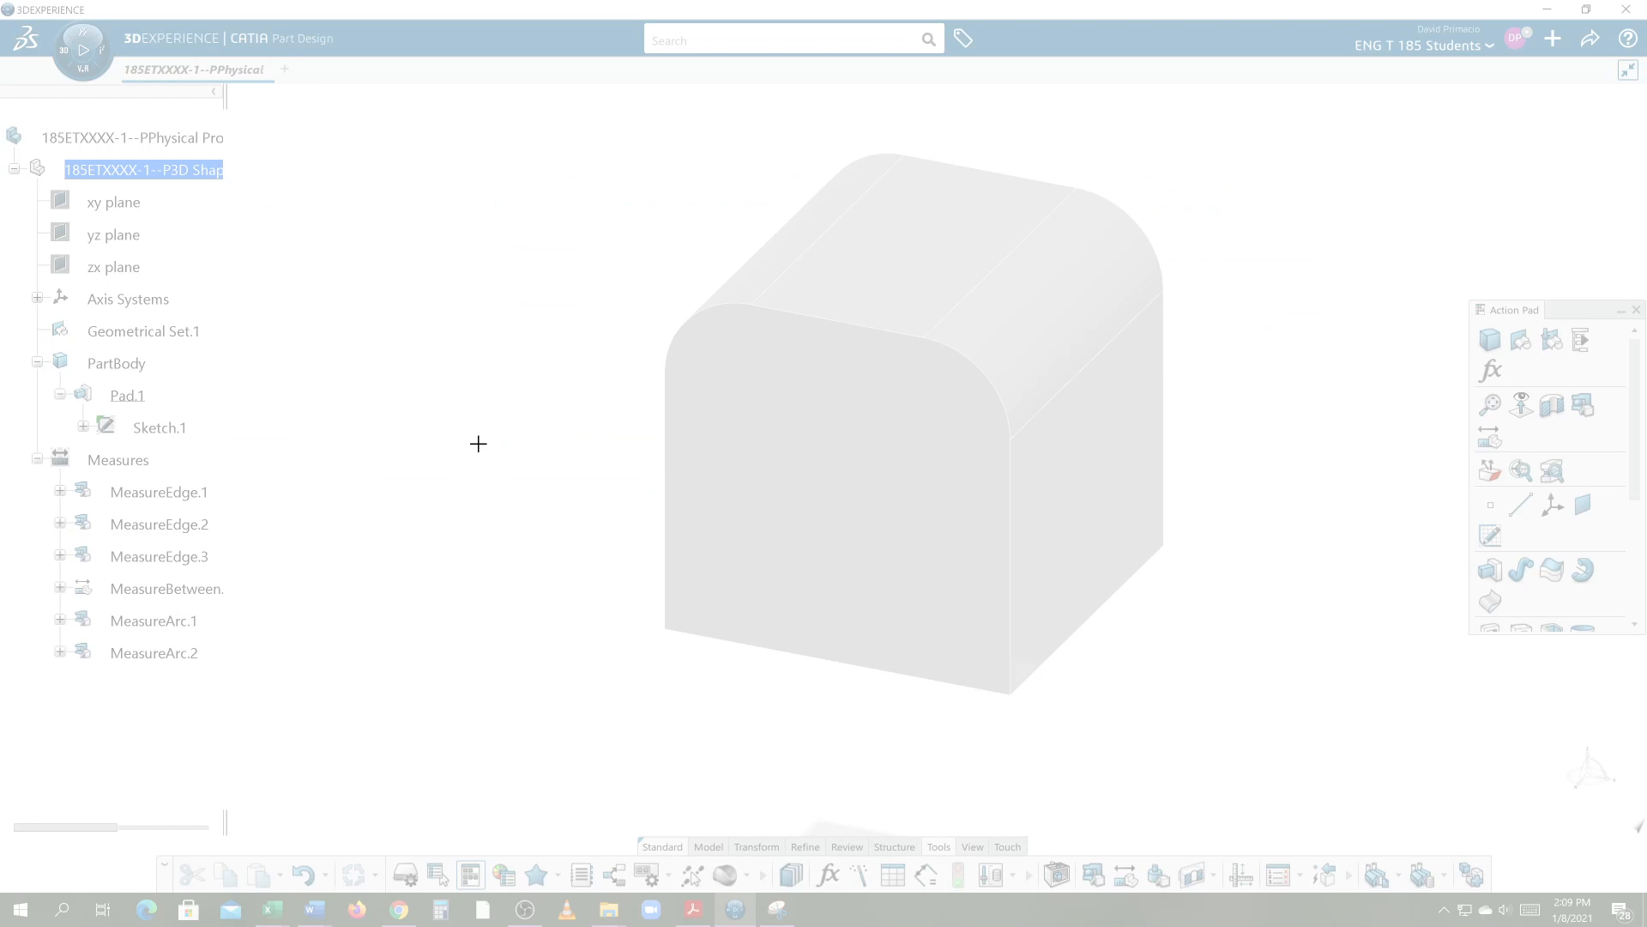
key("Escape")
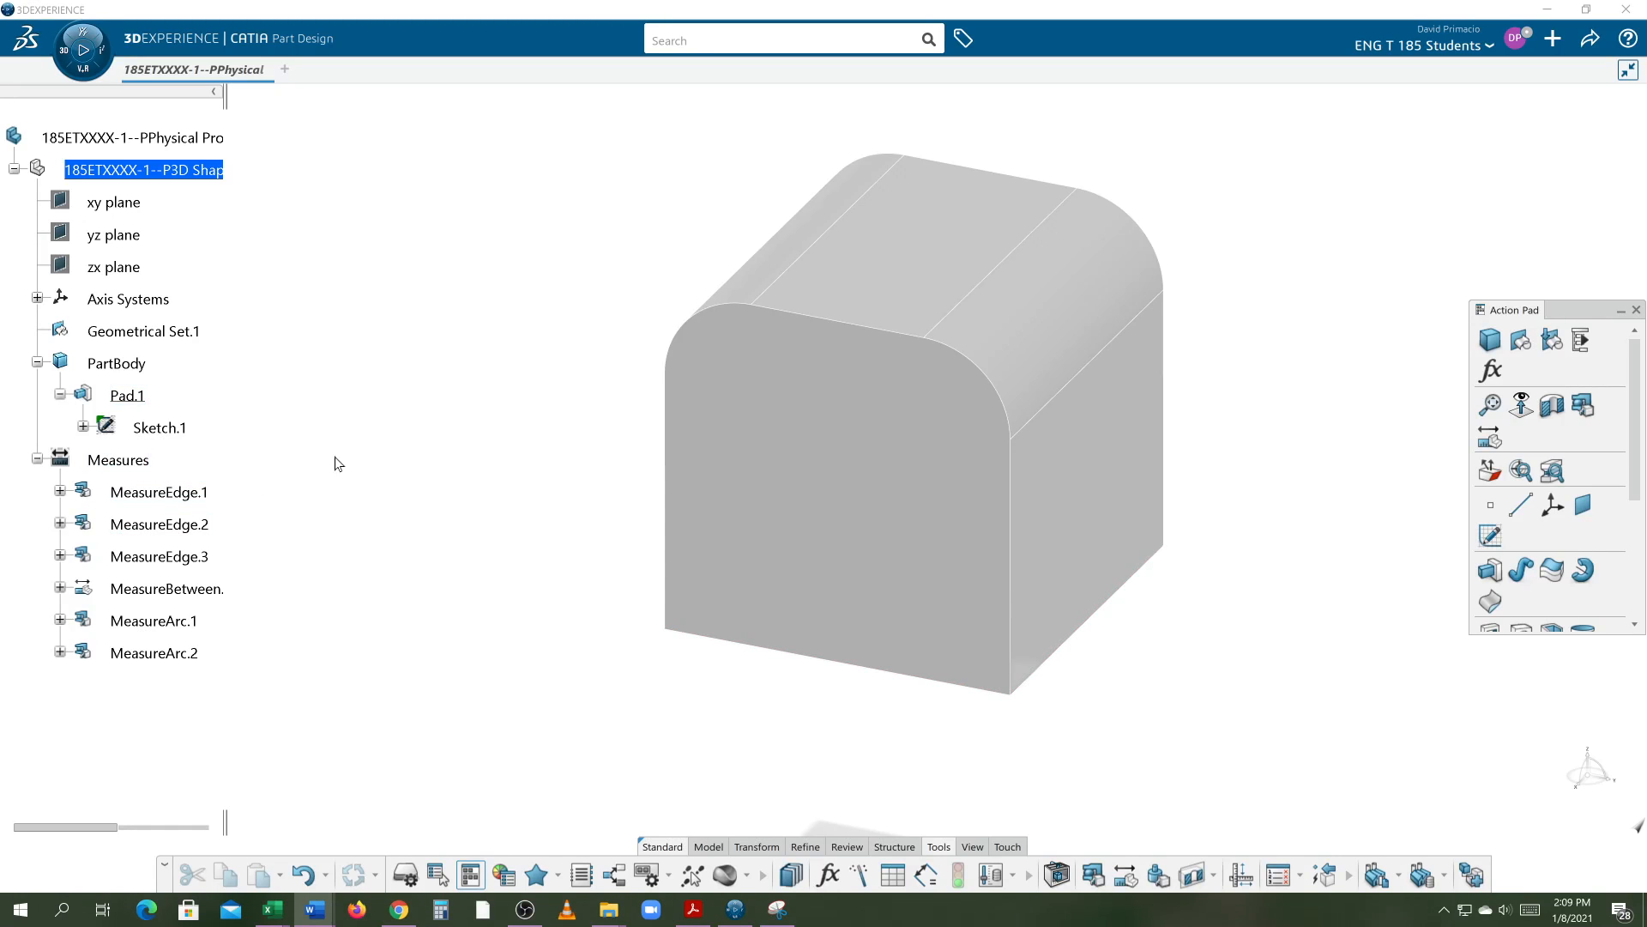
Show all measurement labels of the Measures group on the block, and hide them again.
right_click(112, 463)
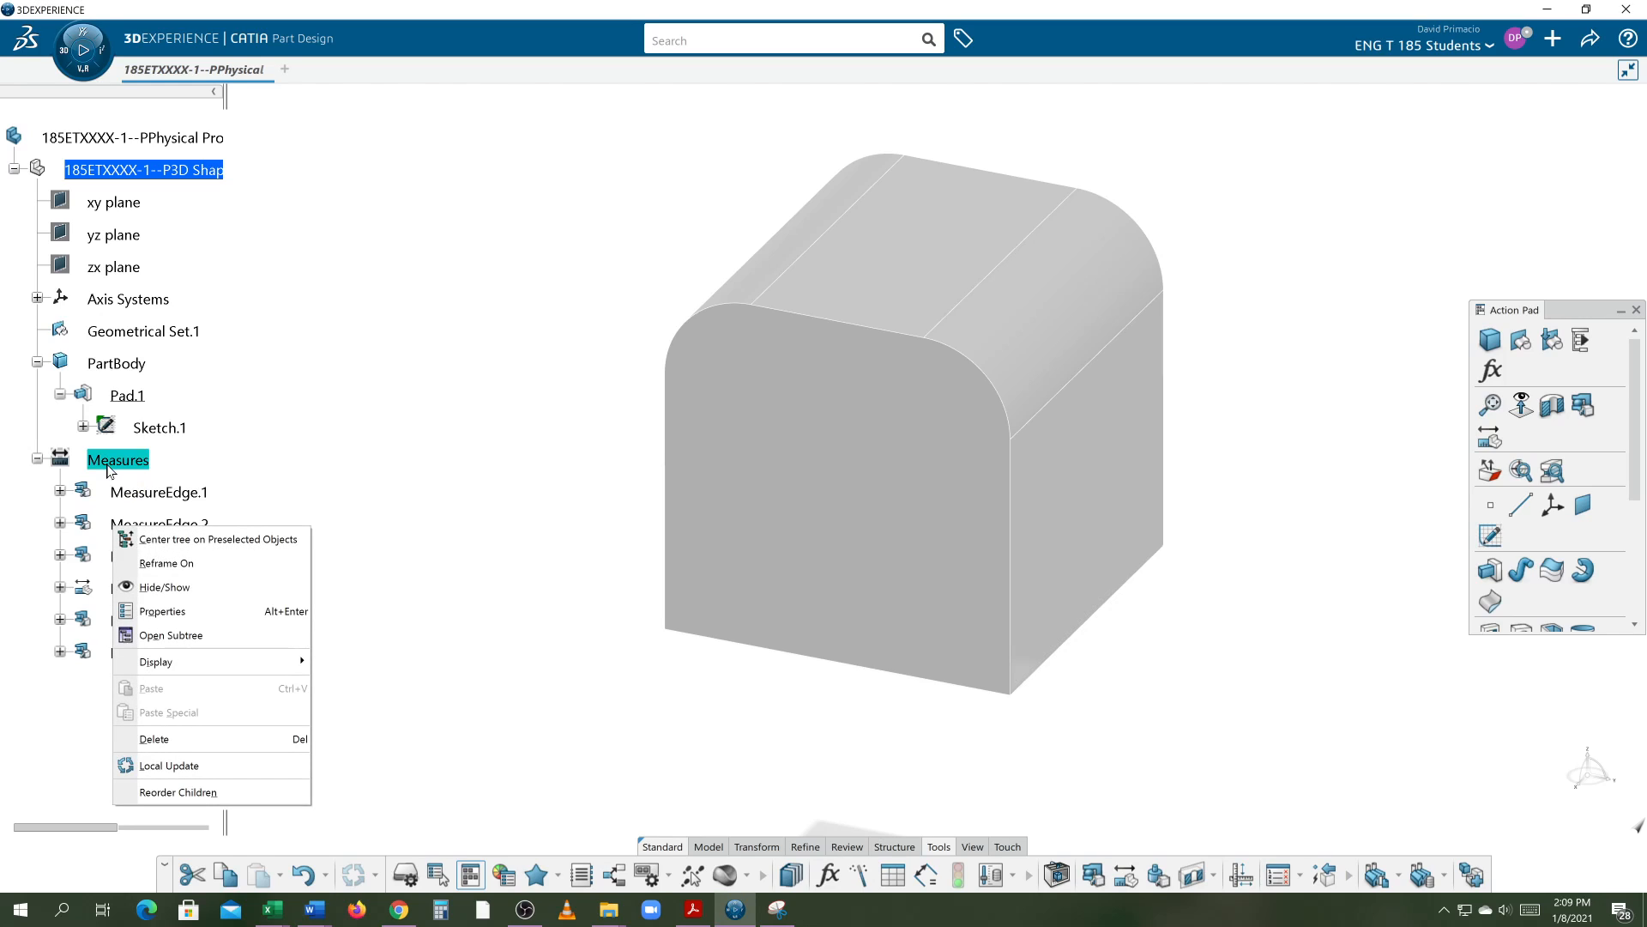
left_click(166, 596)
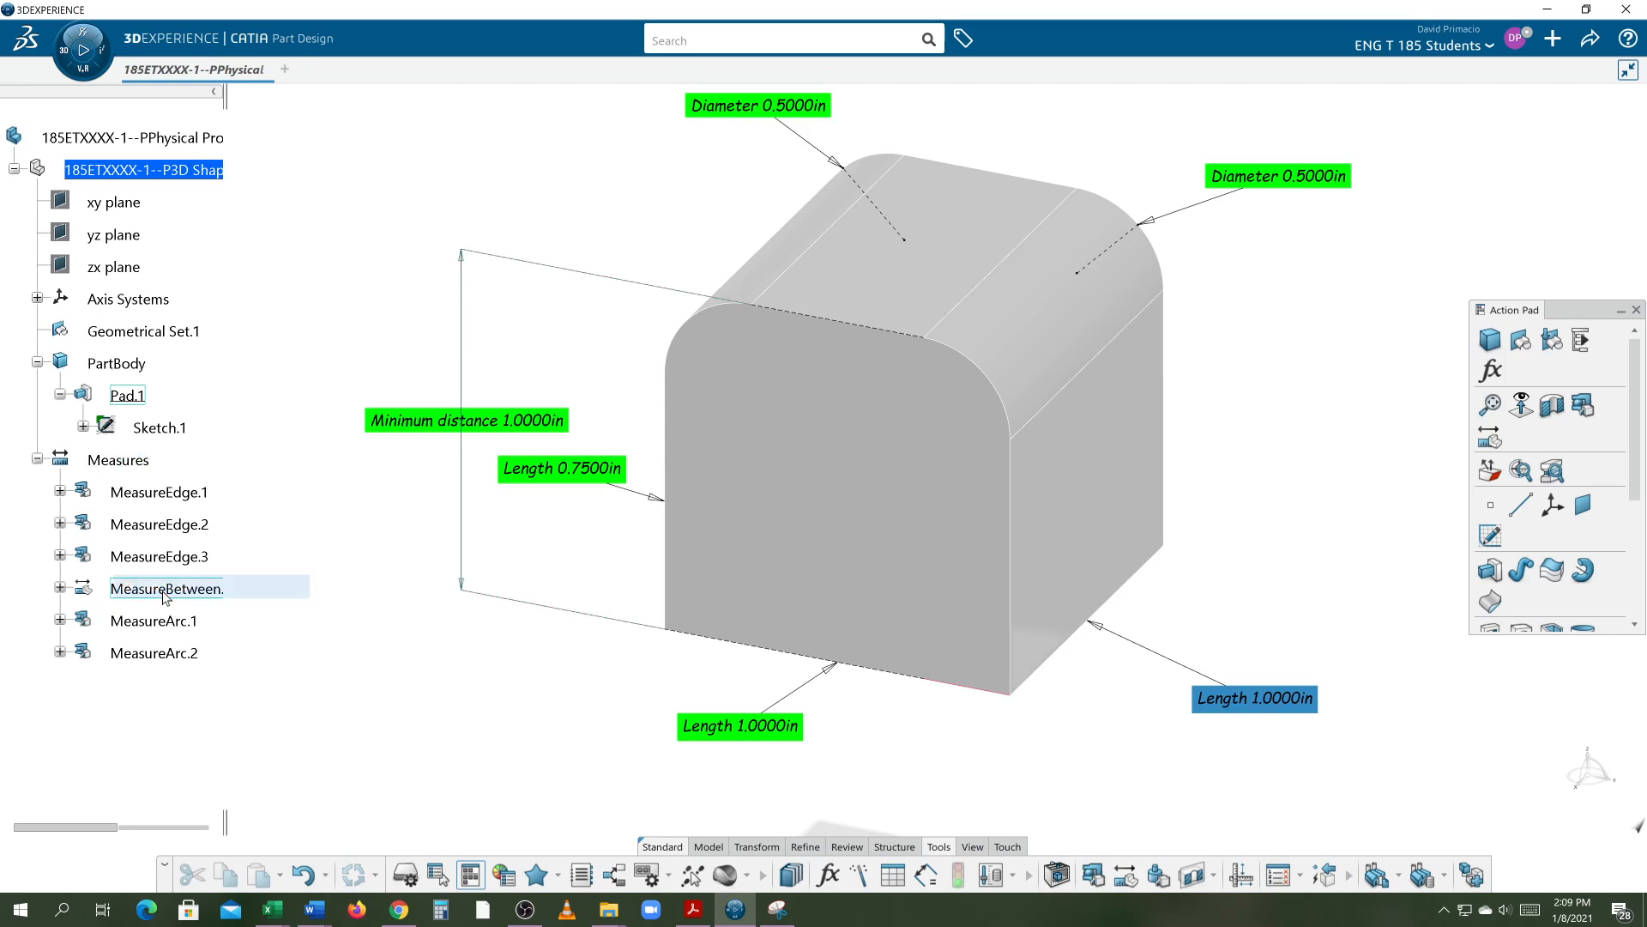
right_click(105, 468)
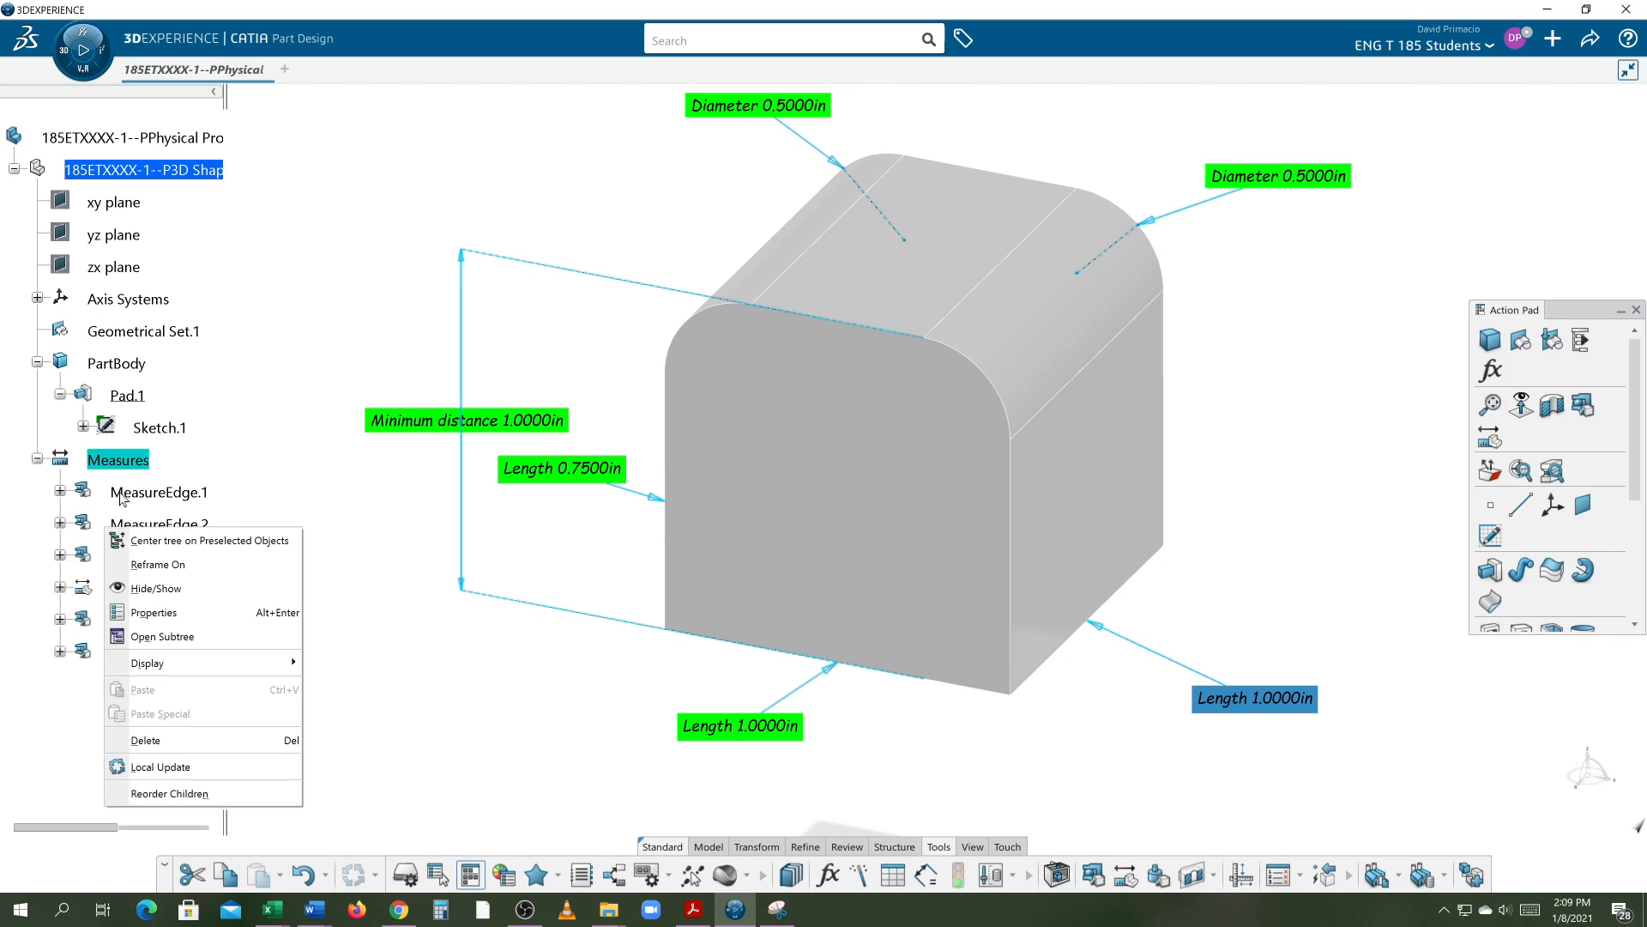
left_click(148, 588)
left_click(163, 493)
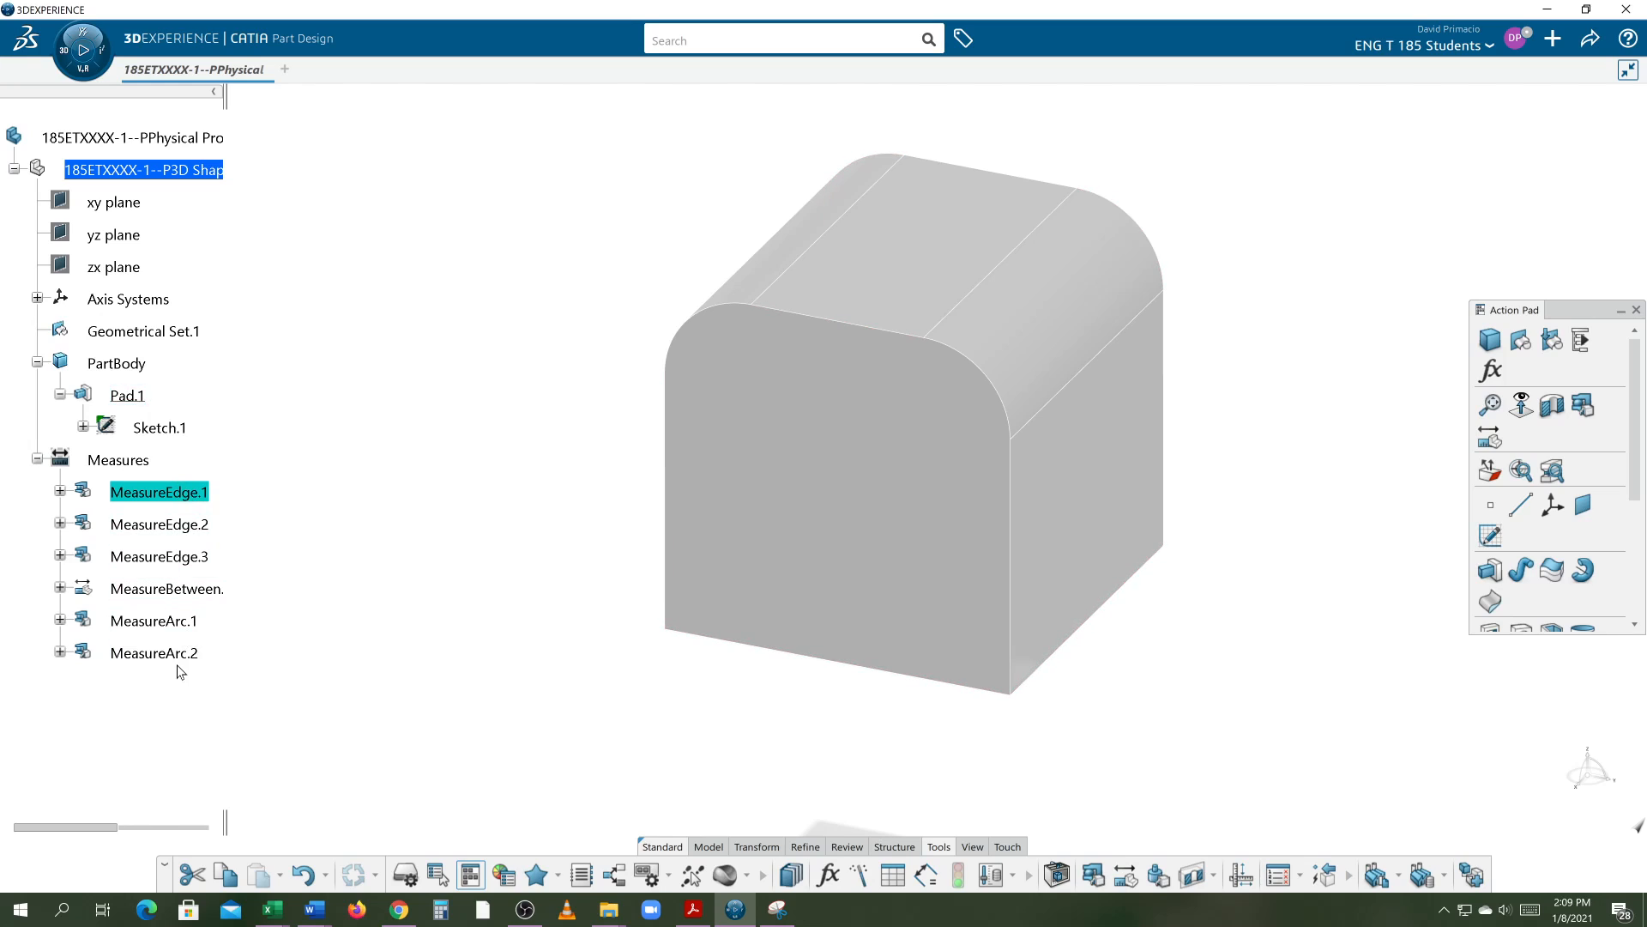
Toggle the whole Measures group visible and hidden once more, and collapse and re-expand its branch in the spec tree.
left_click(124, 460)
right_click(124, 460)
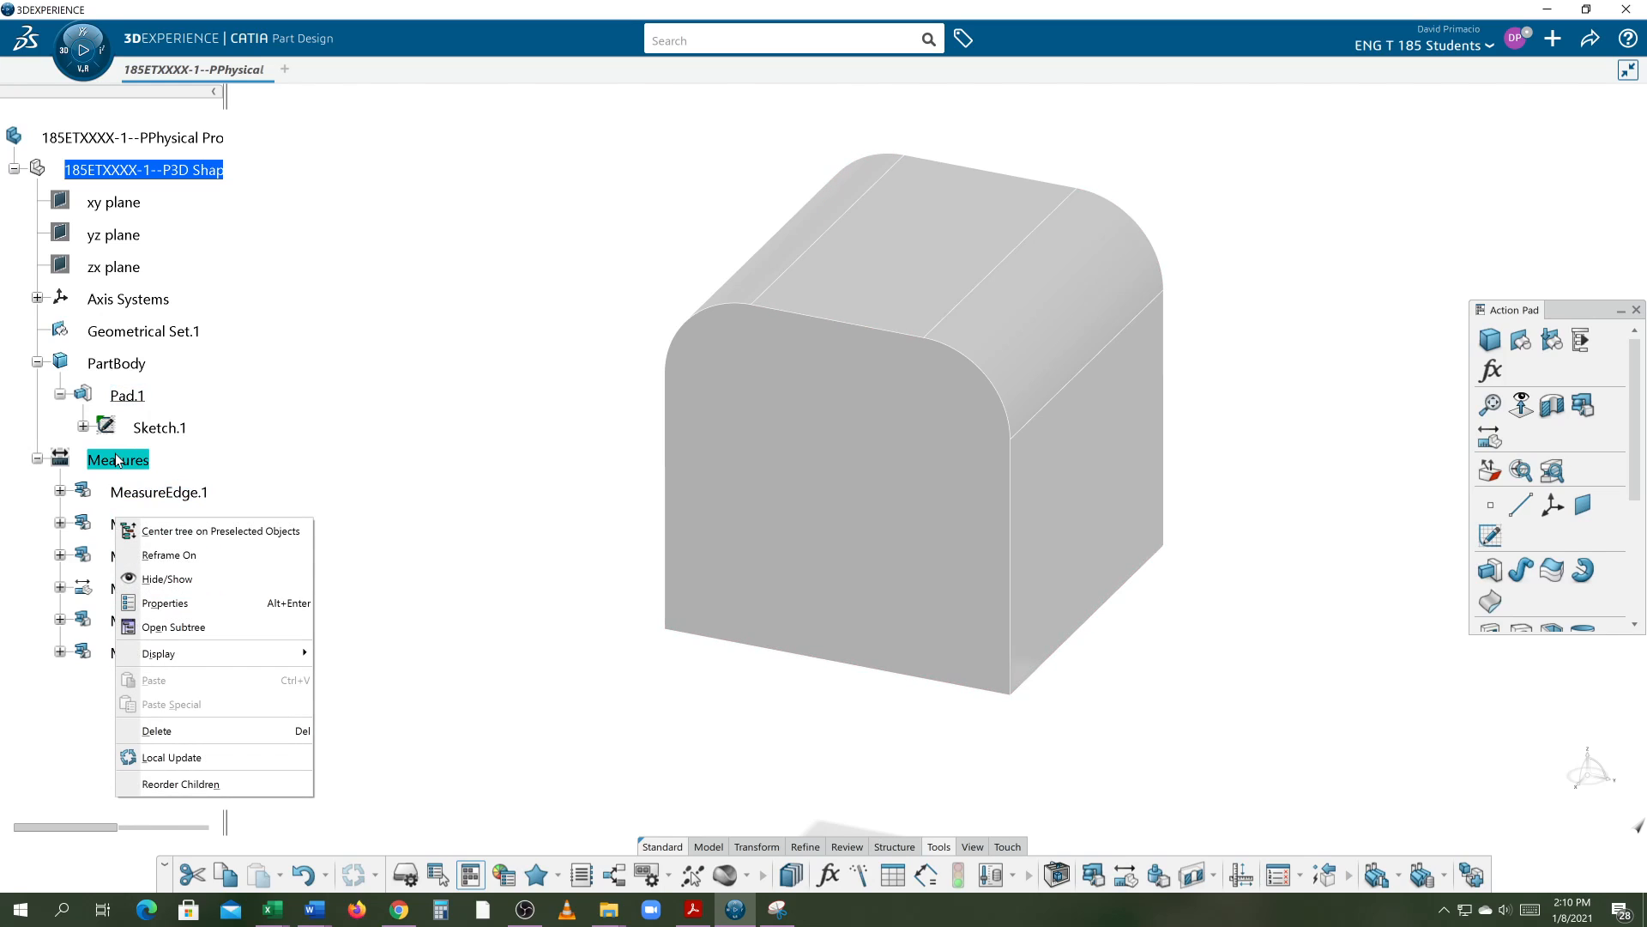
left_click(149, 580)
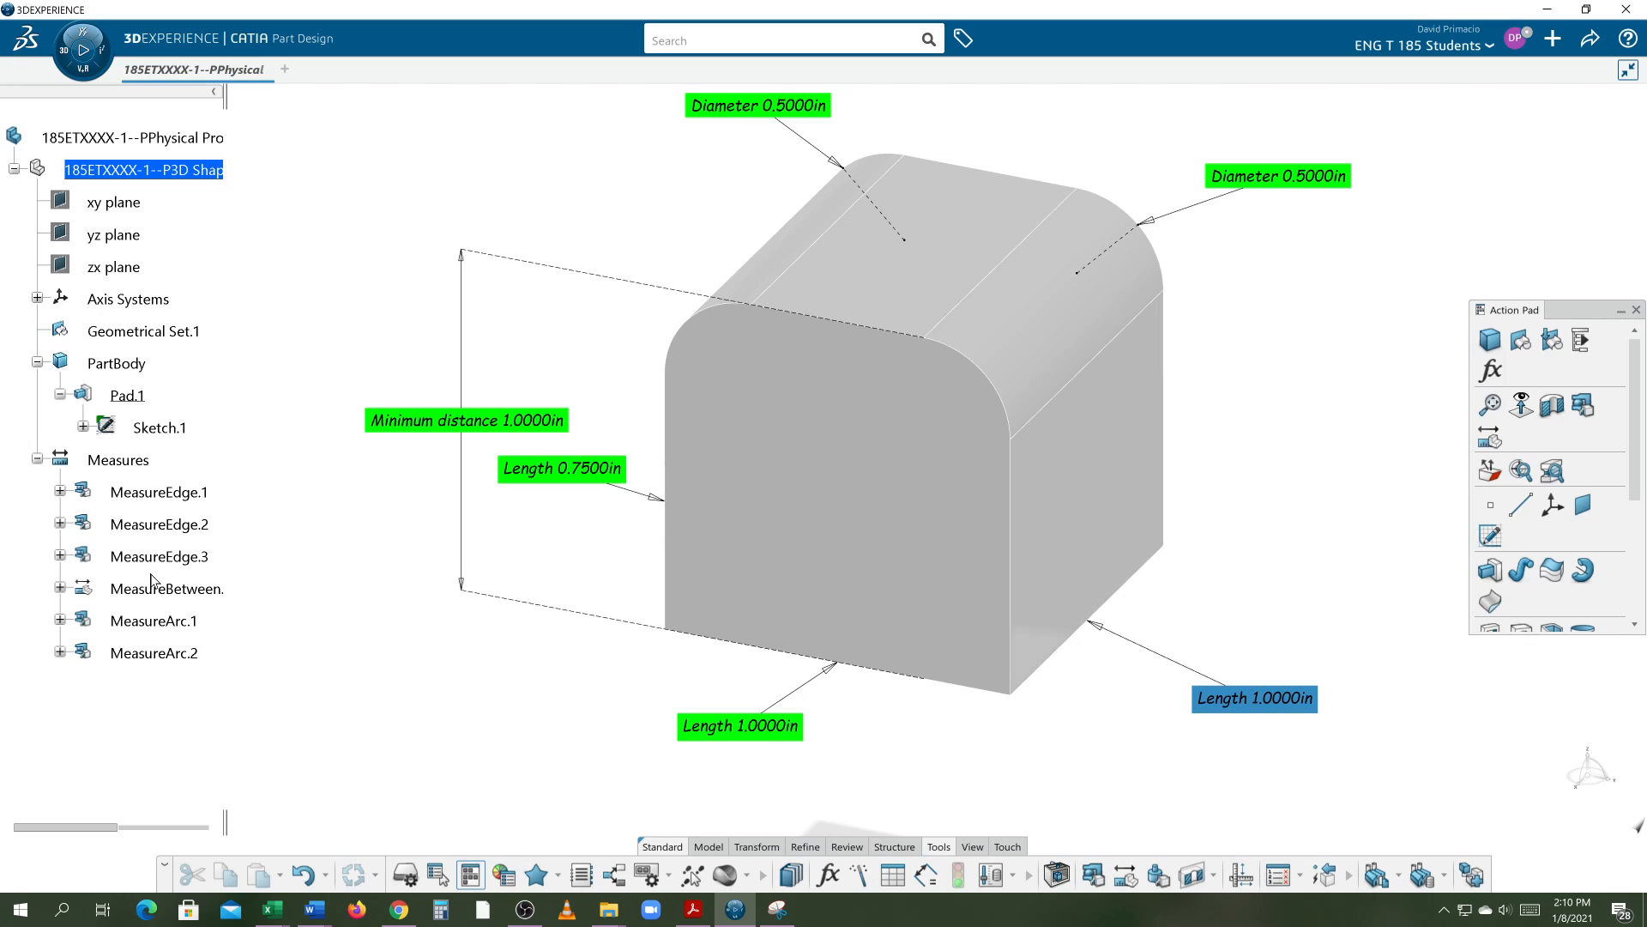
right_click(135, 467)
left_click(178, 588)
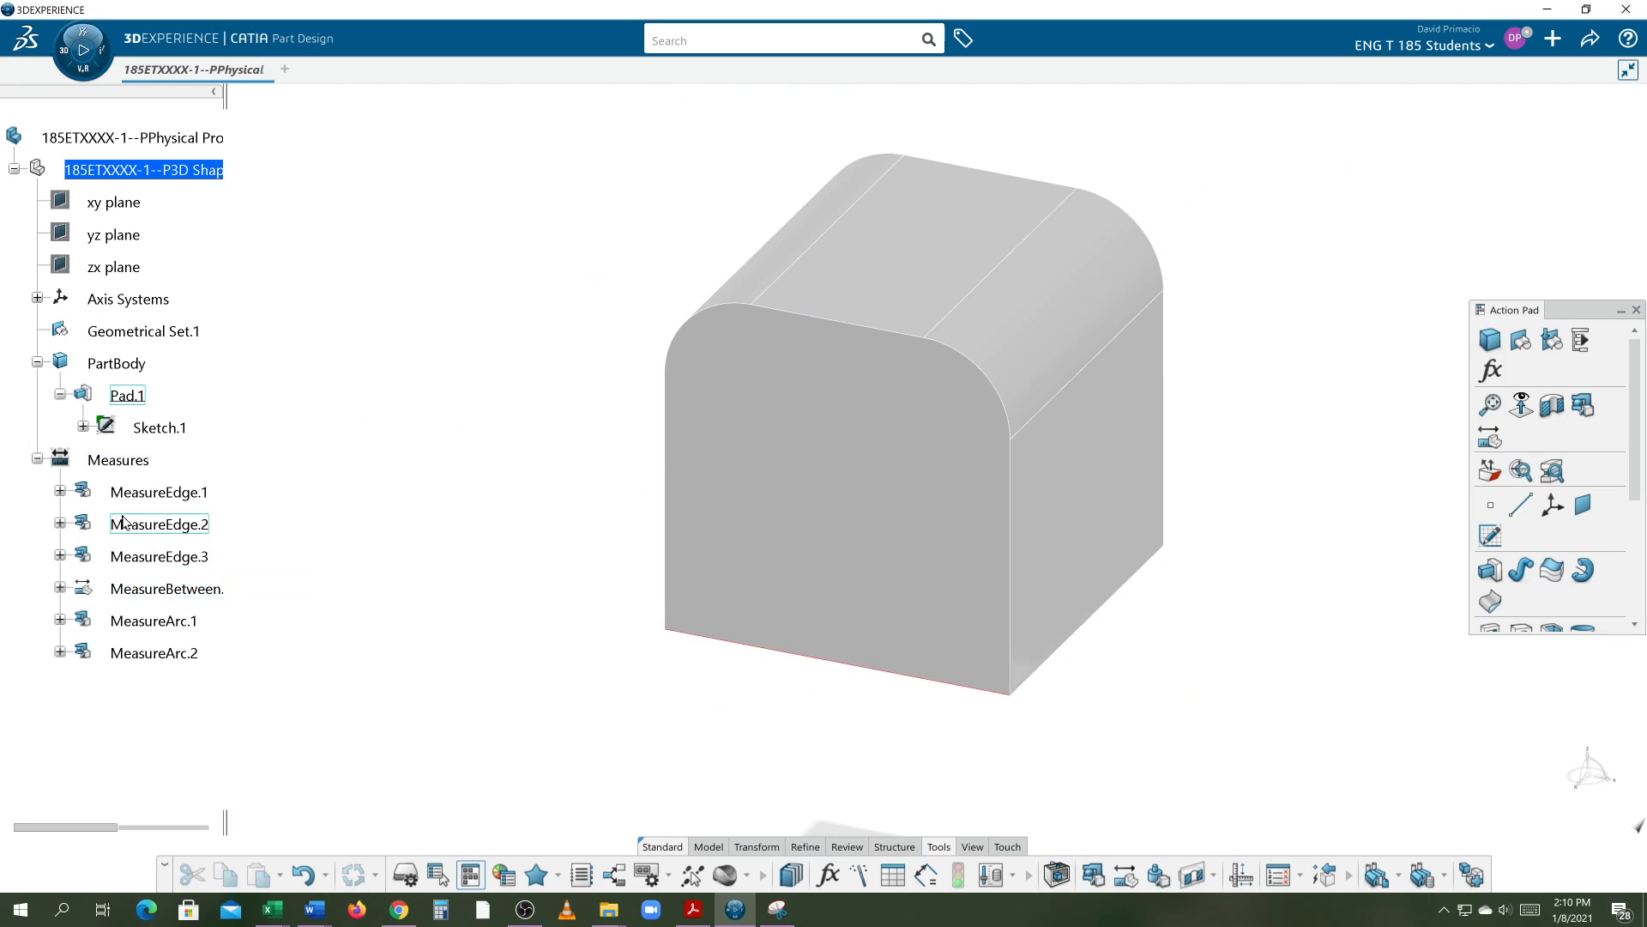
left_click(37, 459)
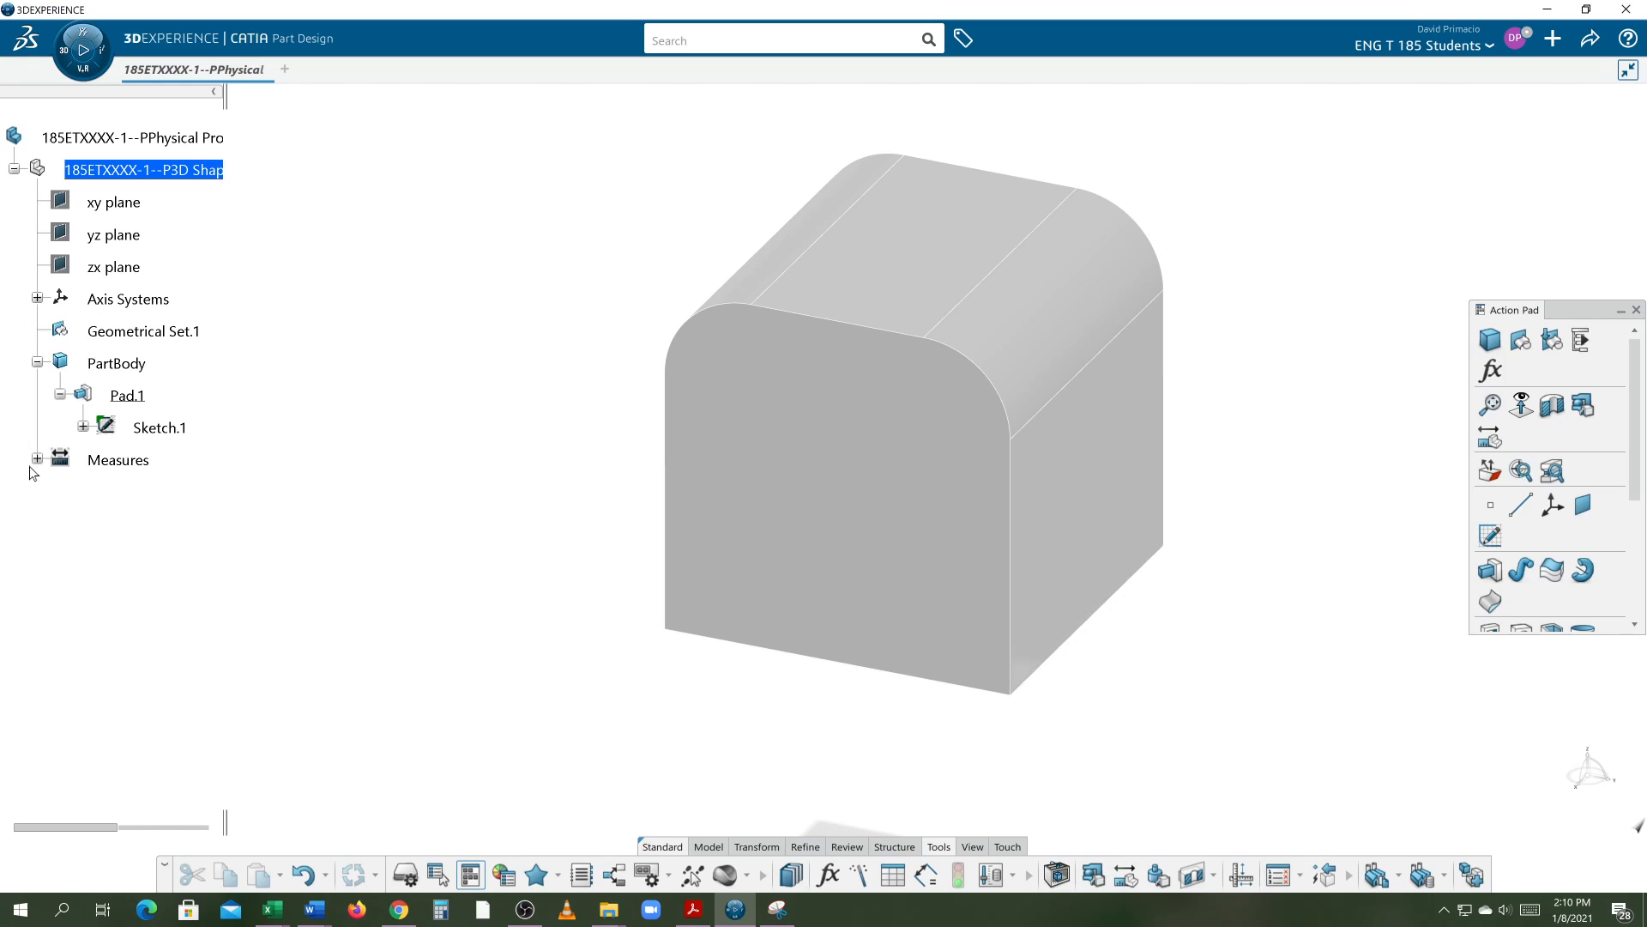
left_click(37, 460)
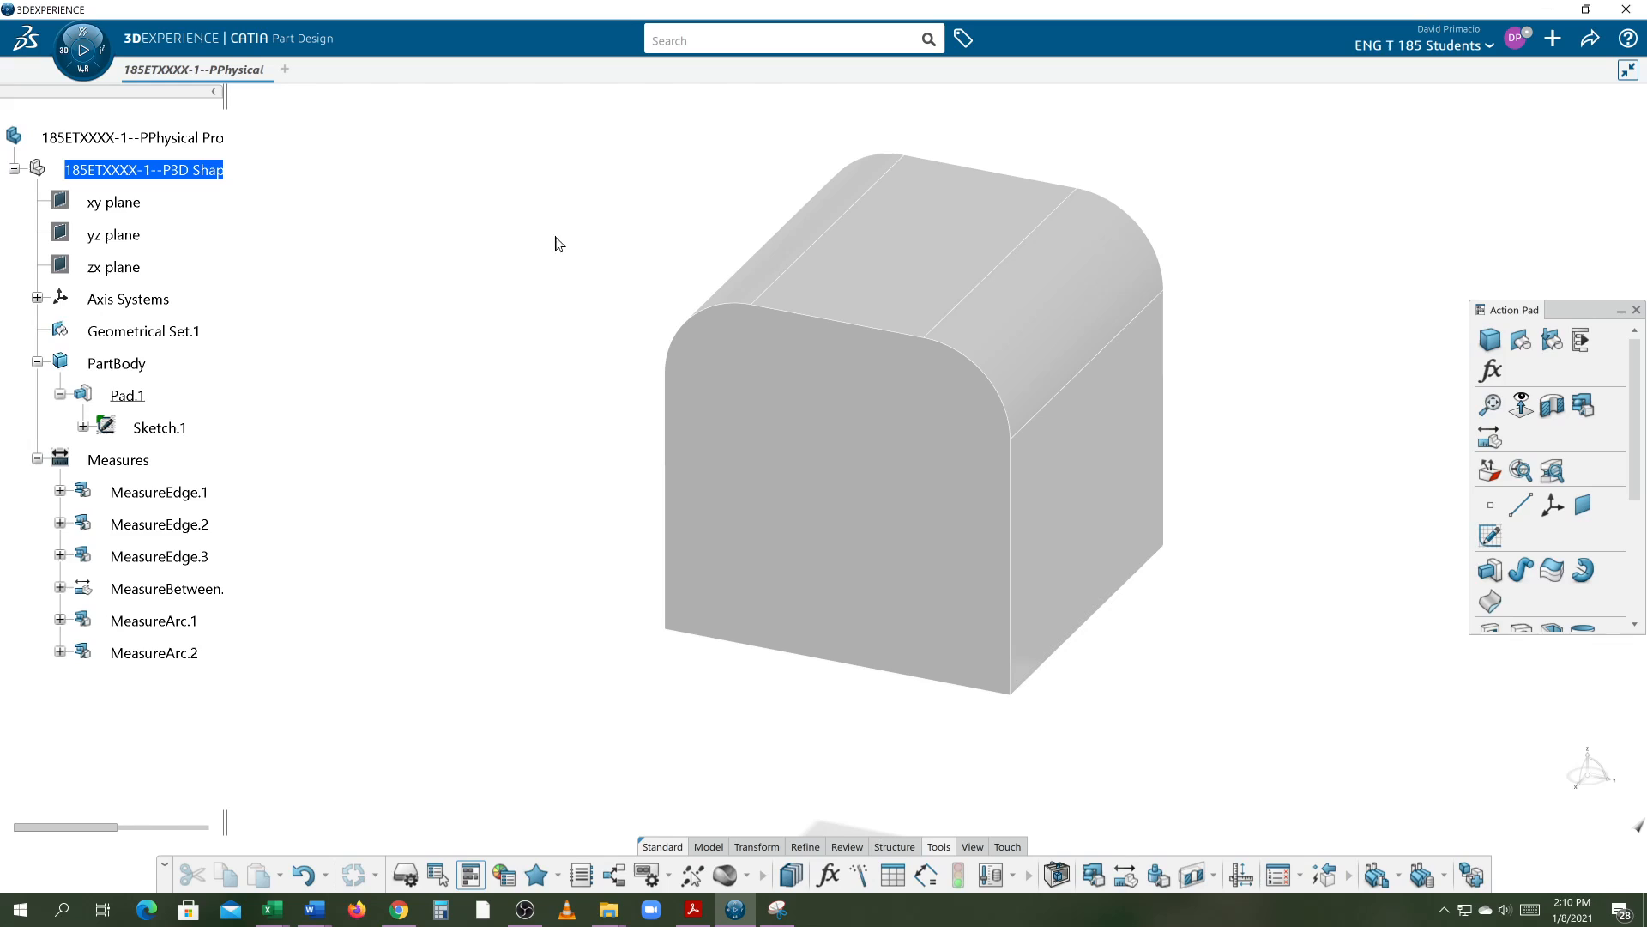
Show the Measures group so every measurement label is displayed on the block alongside the expanded spec tree.
right_click(110, 465)
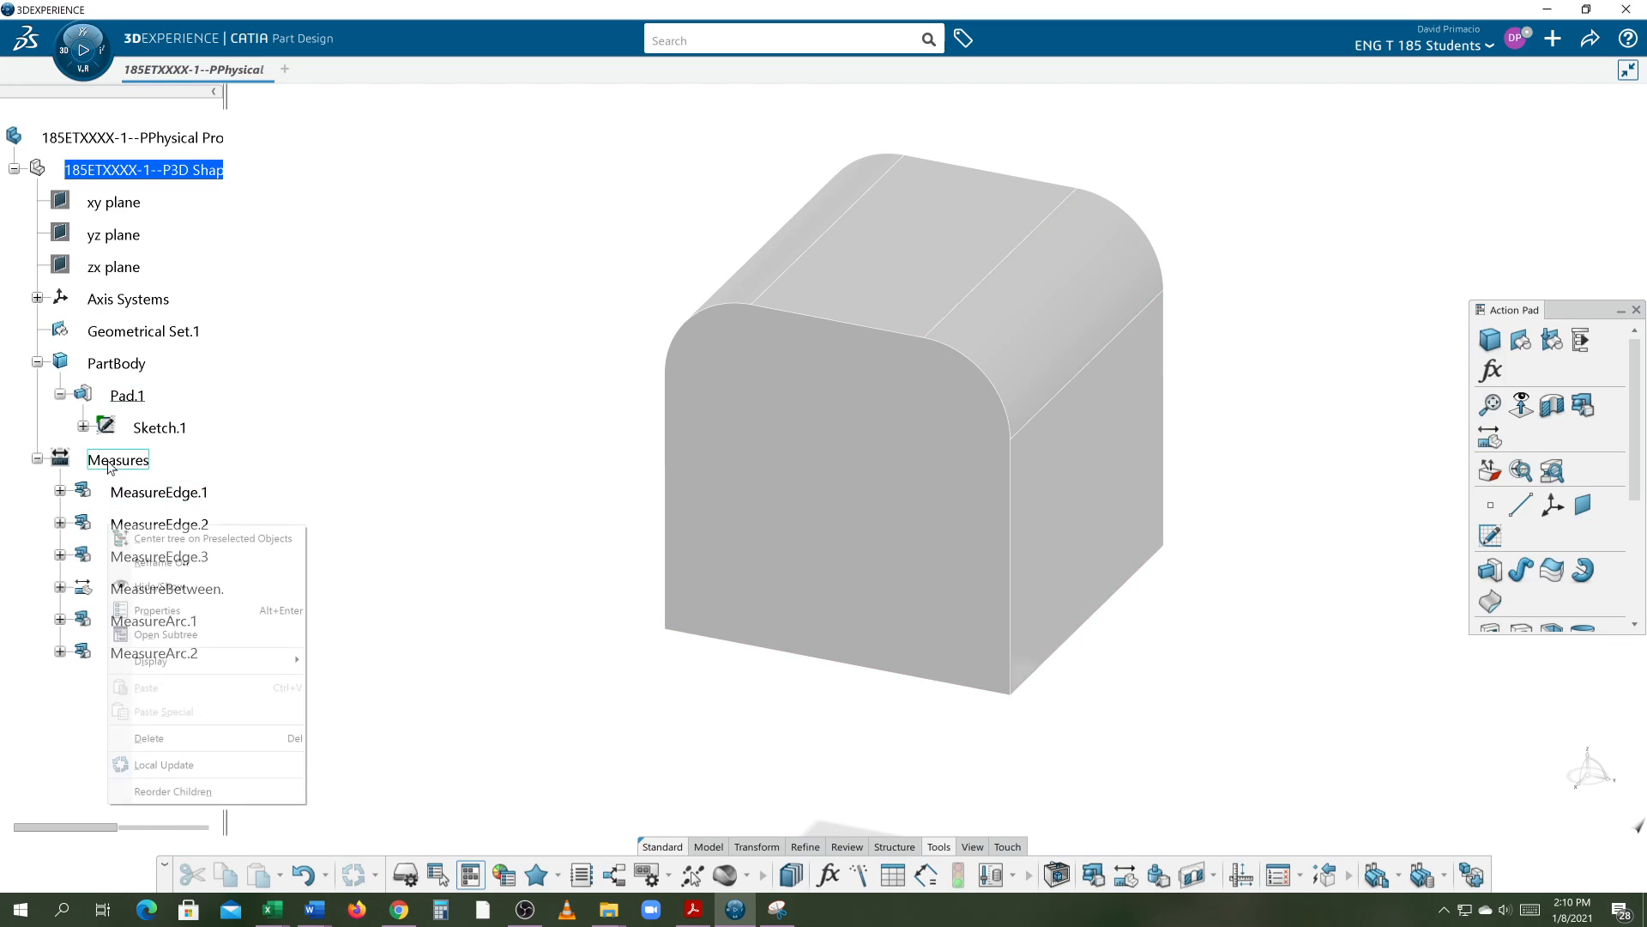
left_click(220, 588)
middle_click_drag(478, 708, 376, 731)
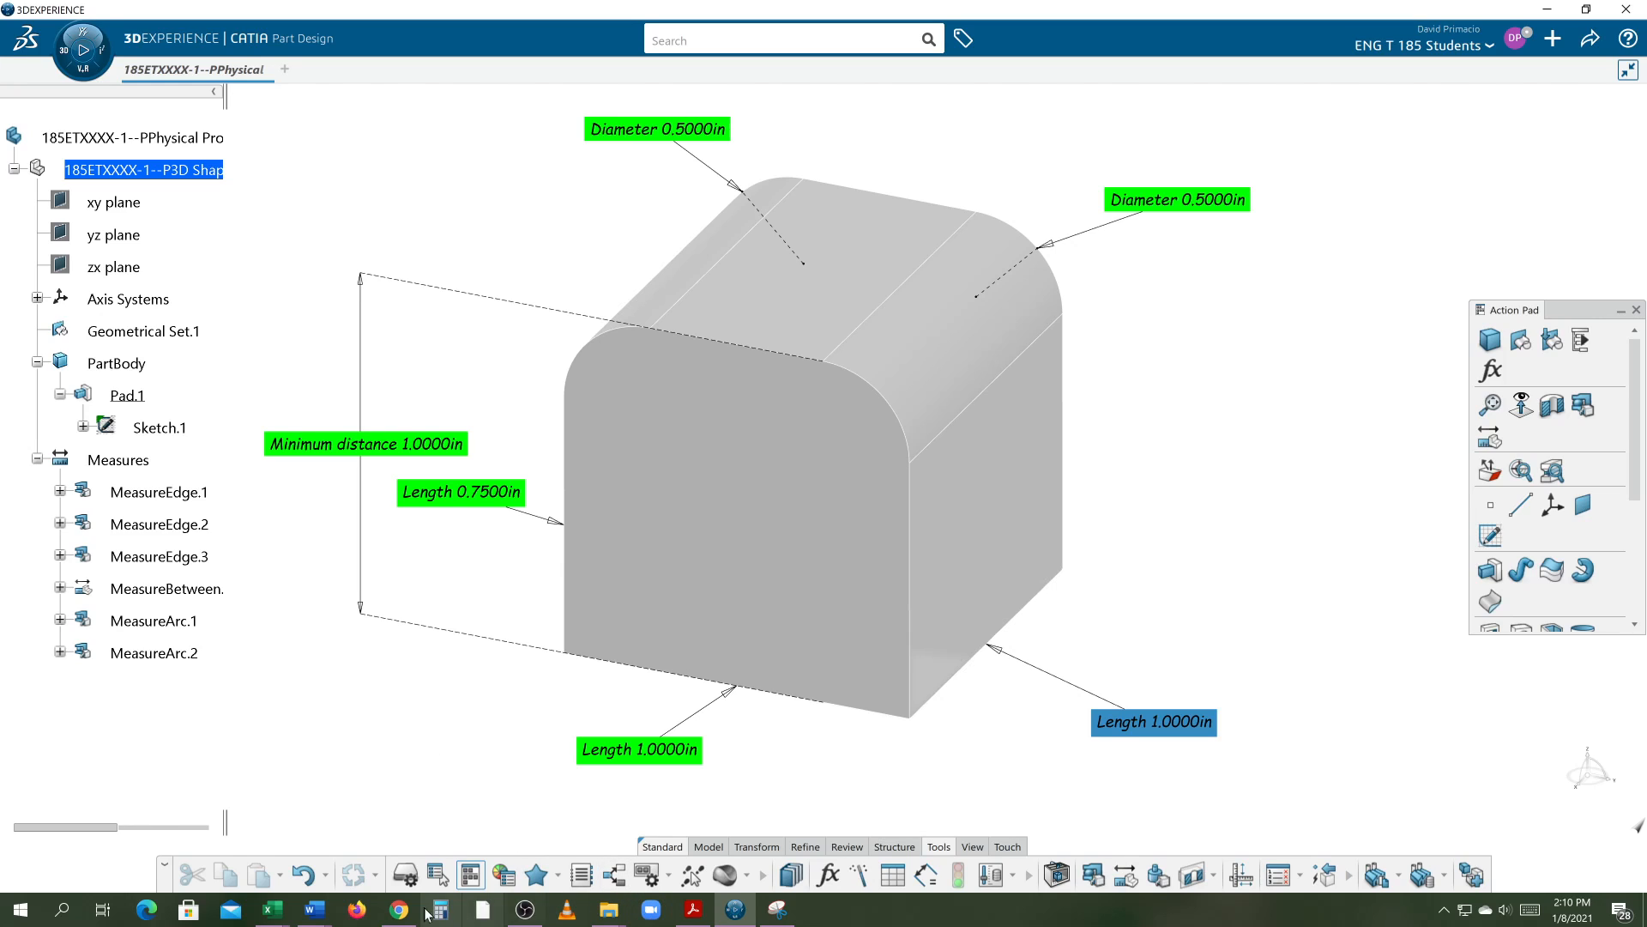
Switch to Document4 in Word and insert a screenshot of the CATIA window below the measurements, spec tree and inertia heading.
mouse_move(341, 907)
left_click(648, 836)
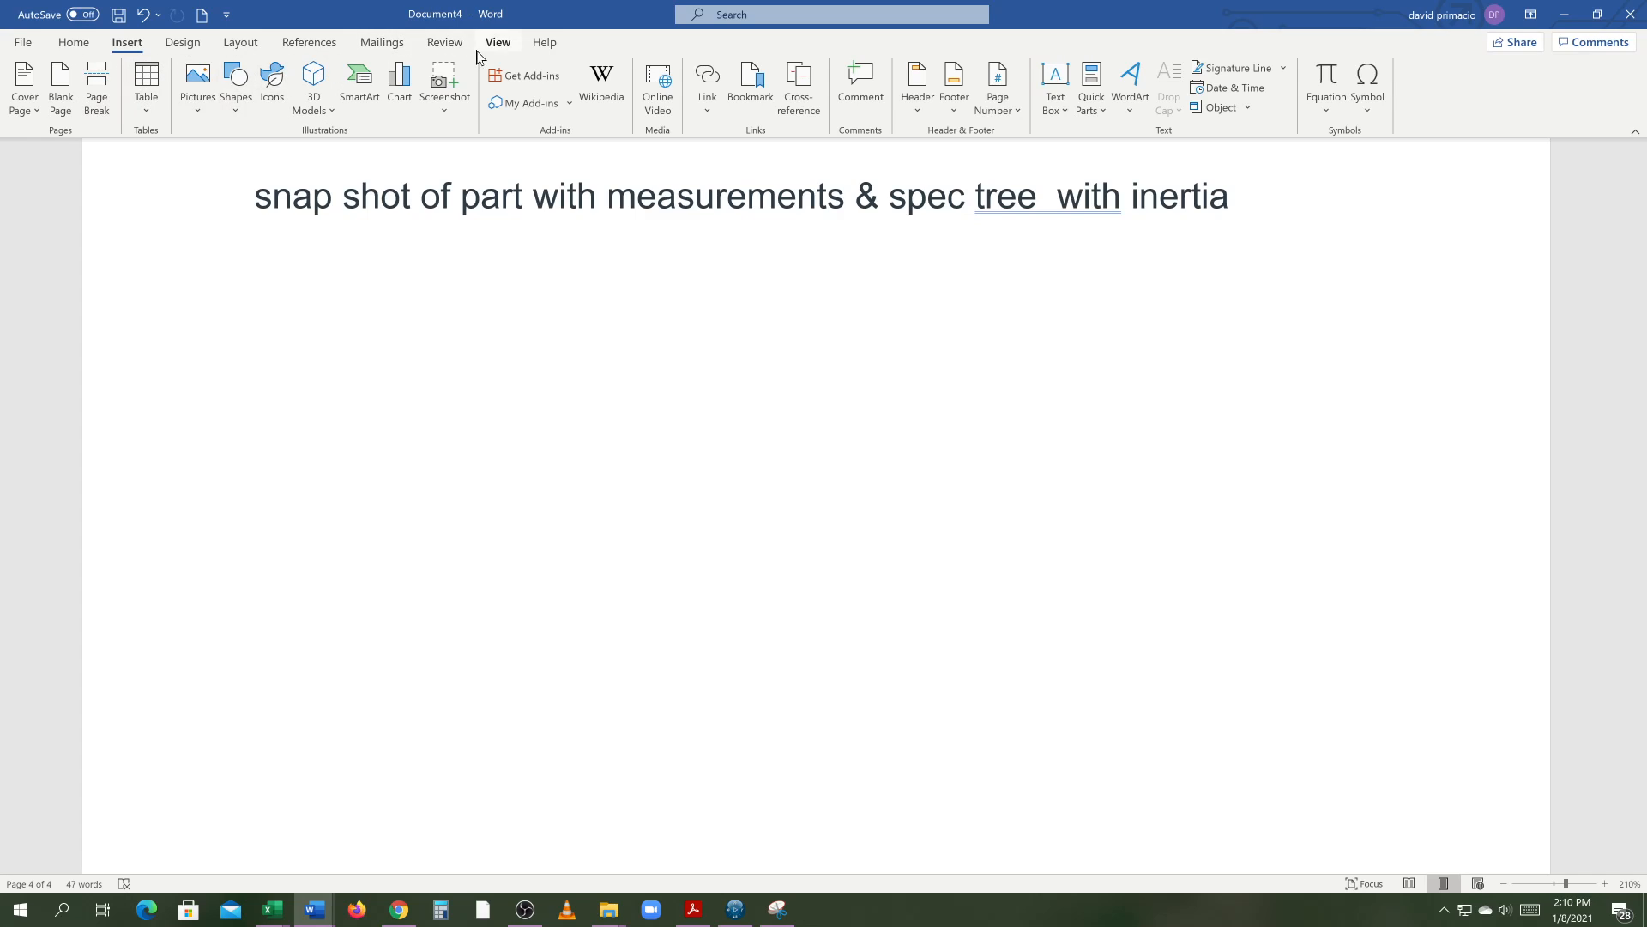
left_click(446, 107)
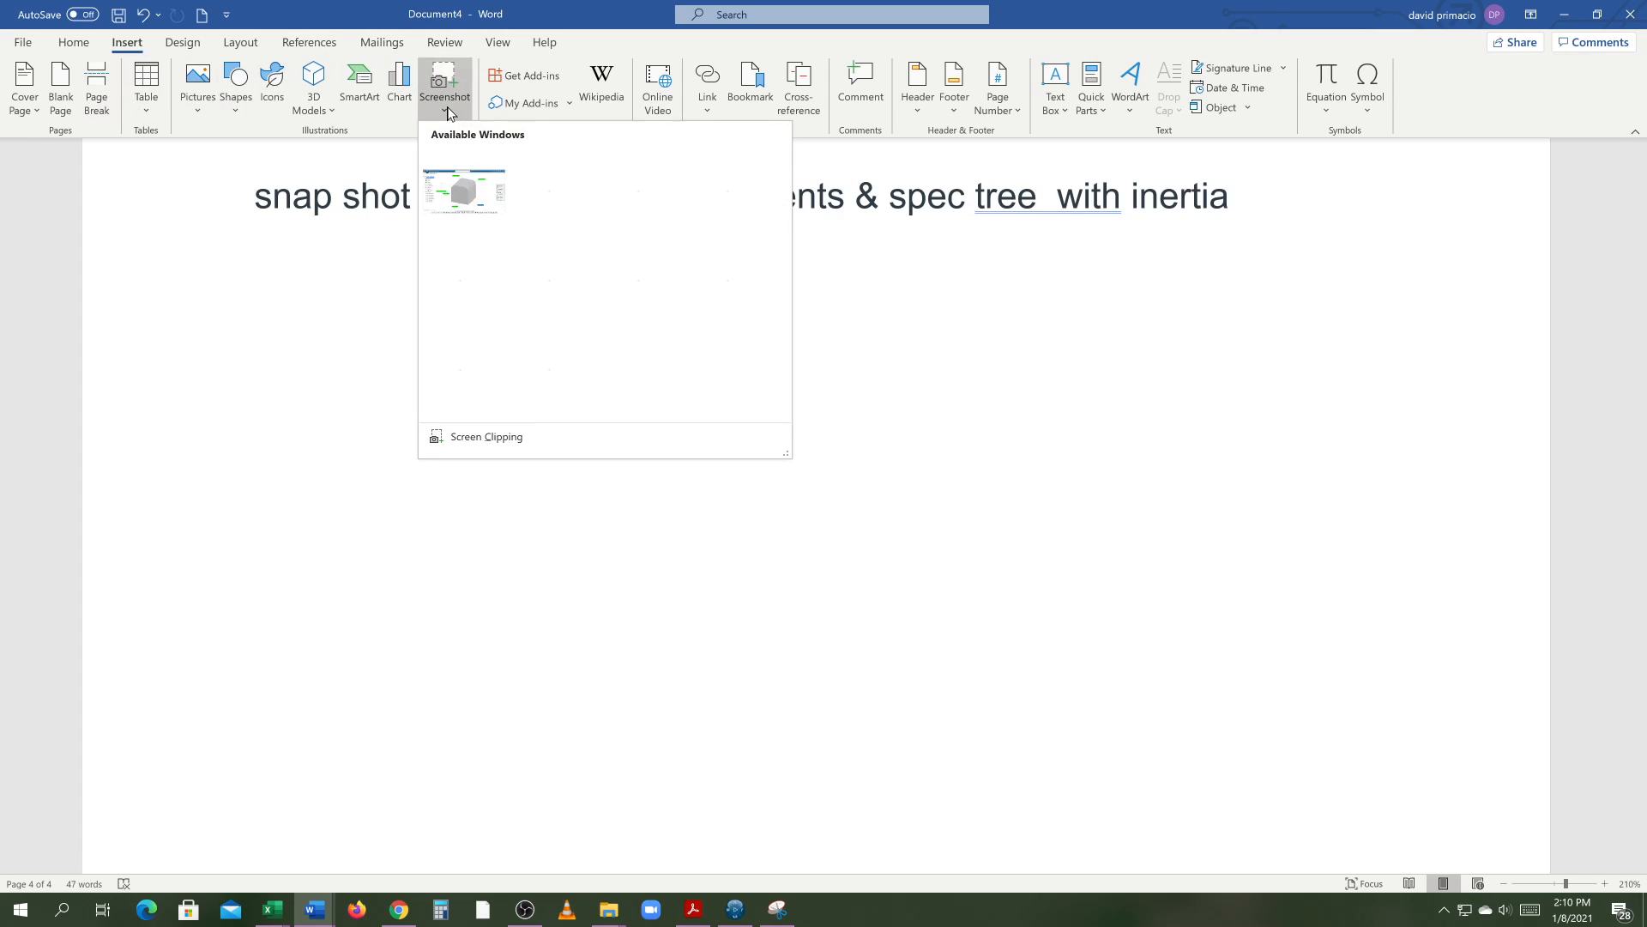
left_click(466, 202)
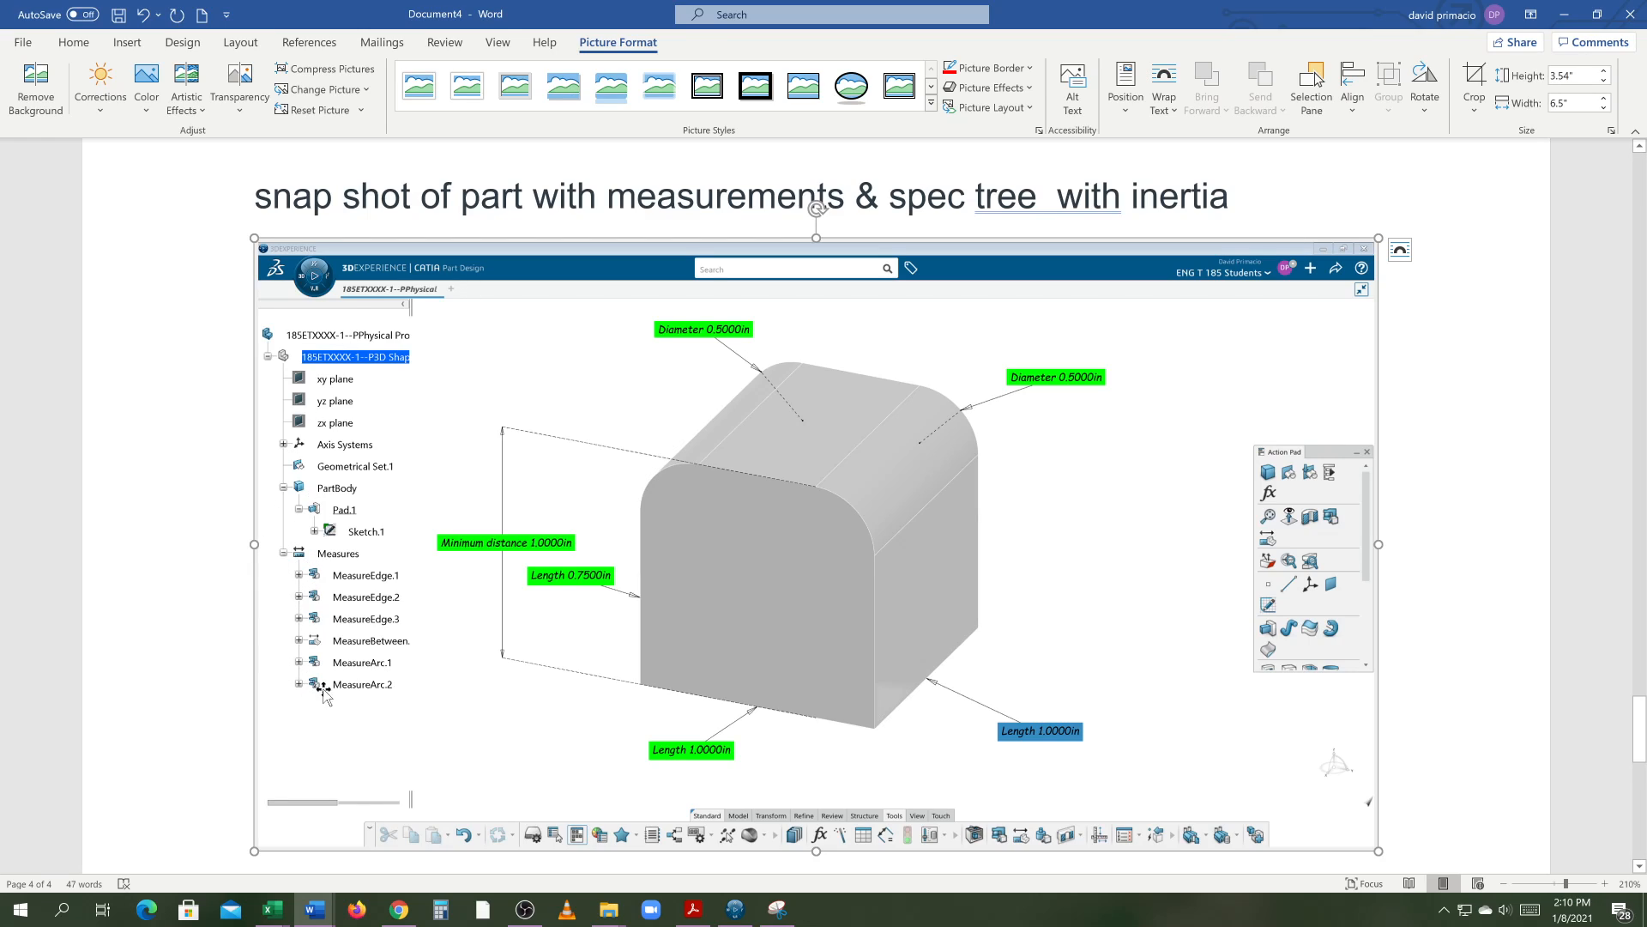
left_click(209, 637)
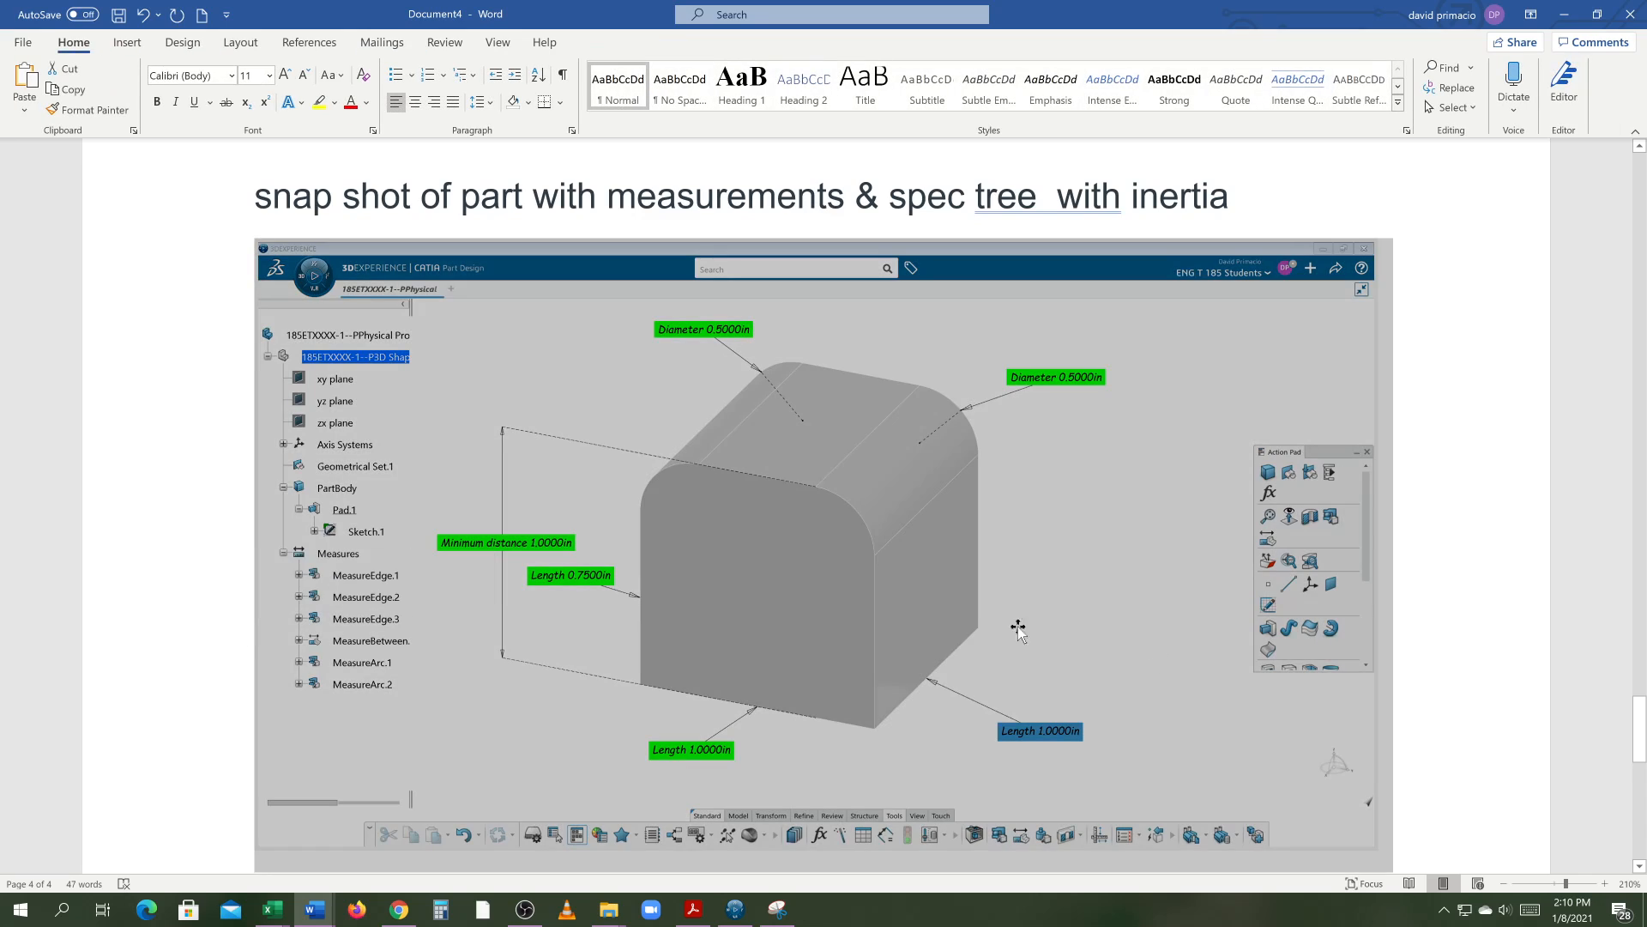
left_click(1439, 695)
scroll(1426, 680, "down", 2)
scroll(1426, 680, "up", 2)
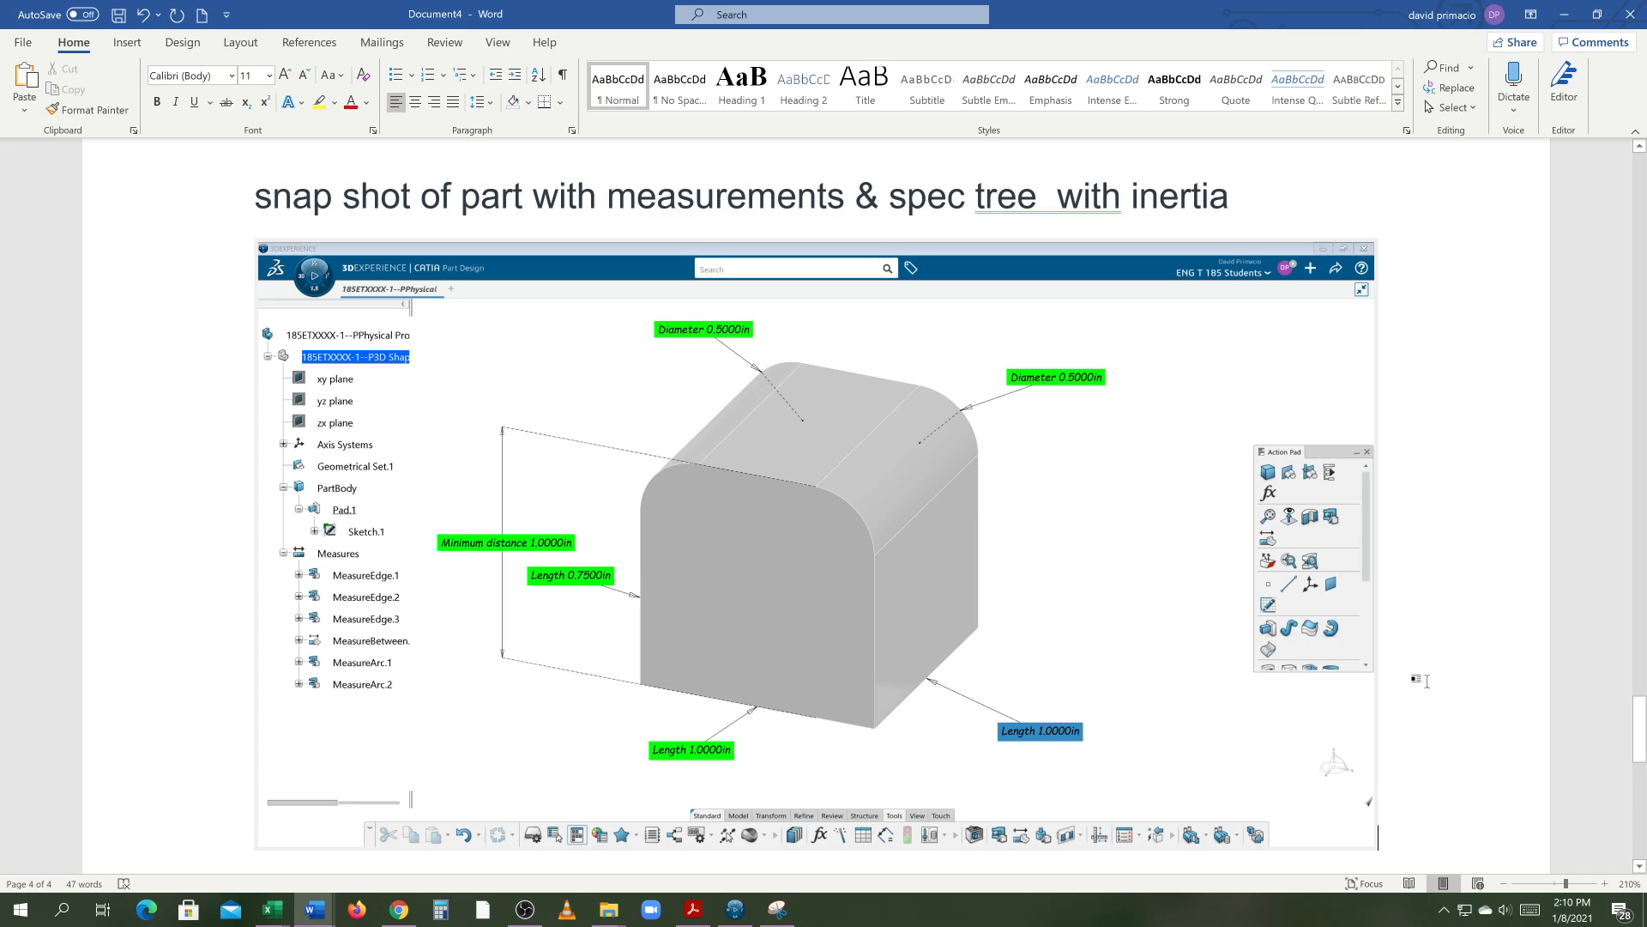
scroll(1426, 681, "down", 3)
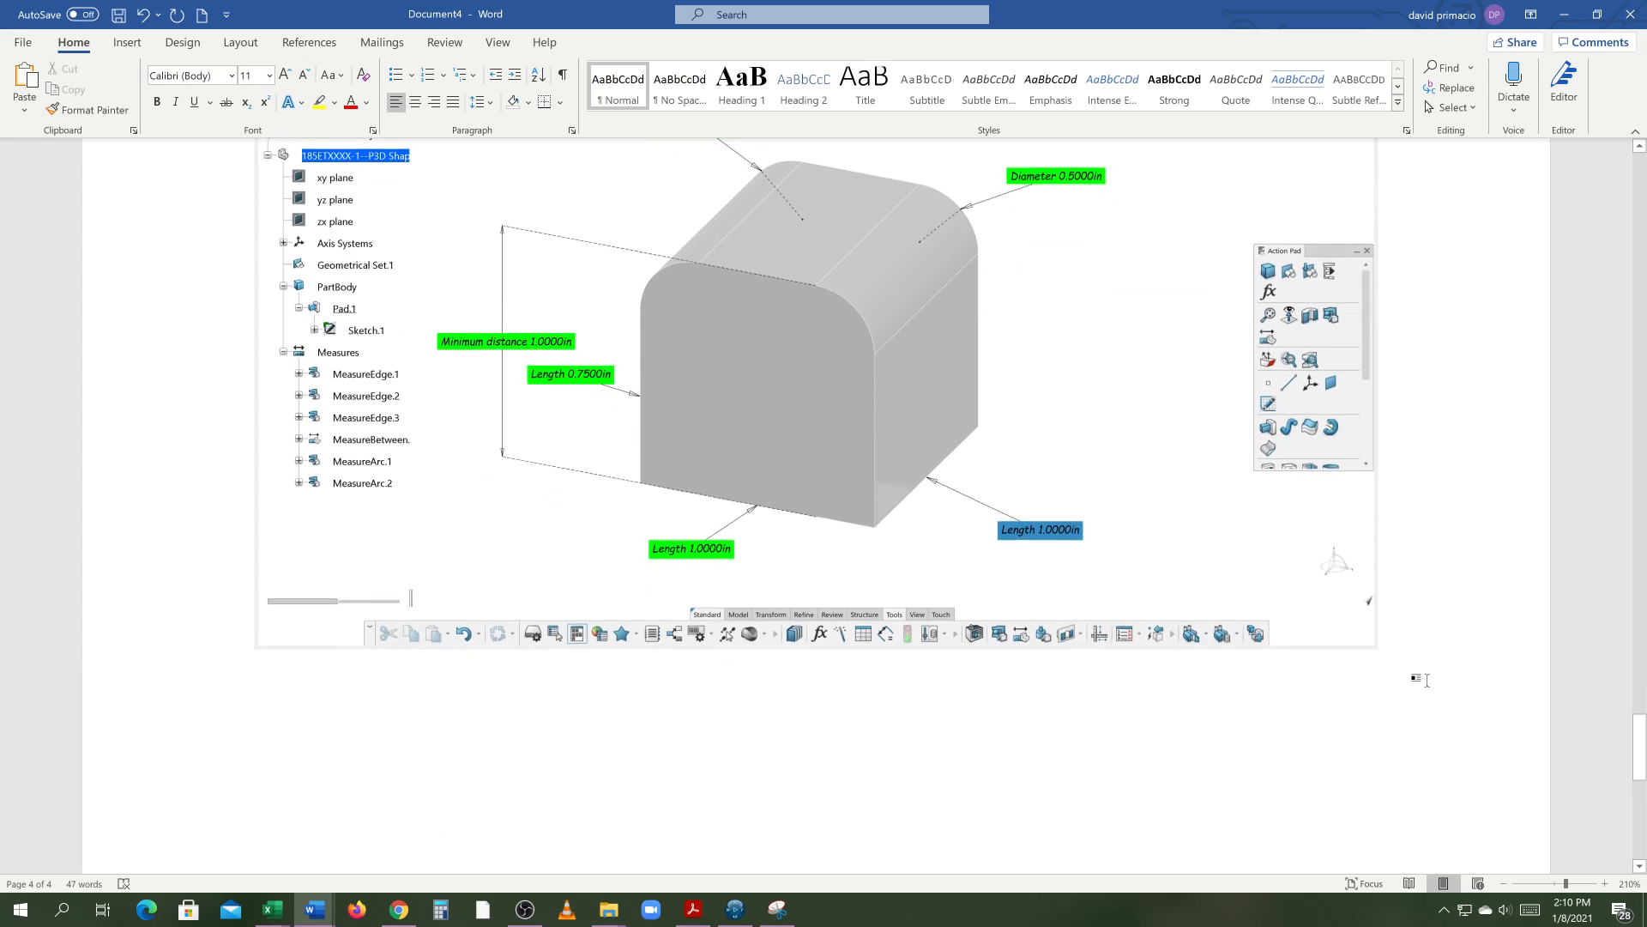
scroll(1426, 680, "up", 3)
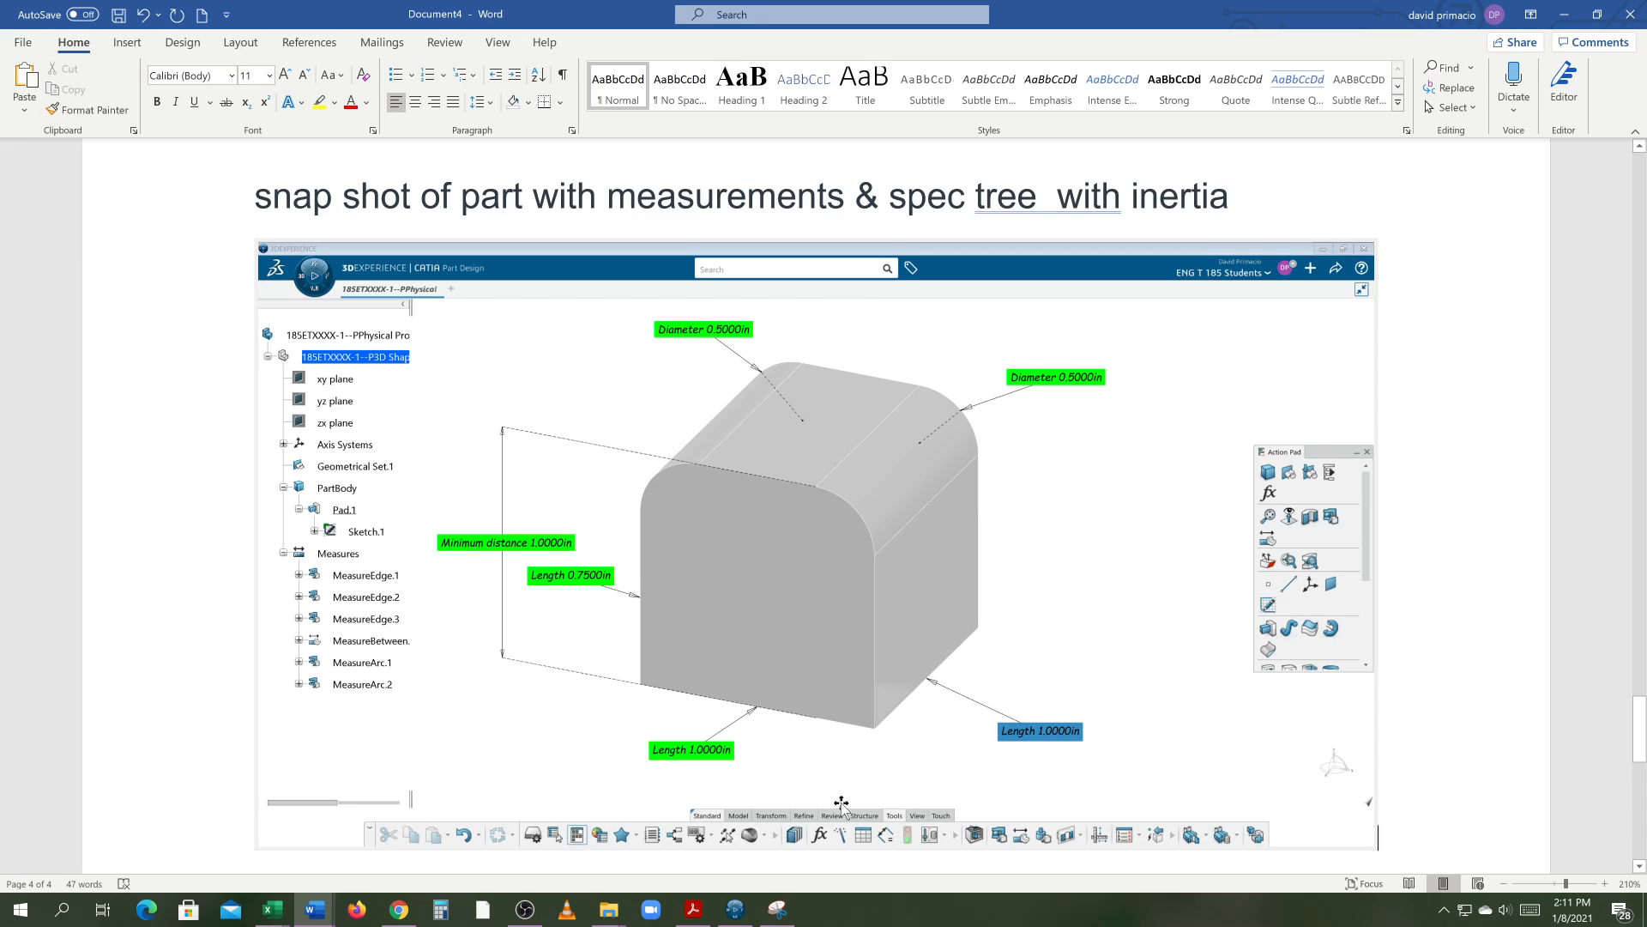
left_click(523, 909)
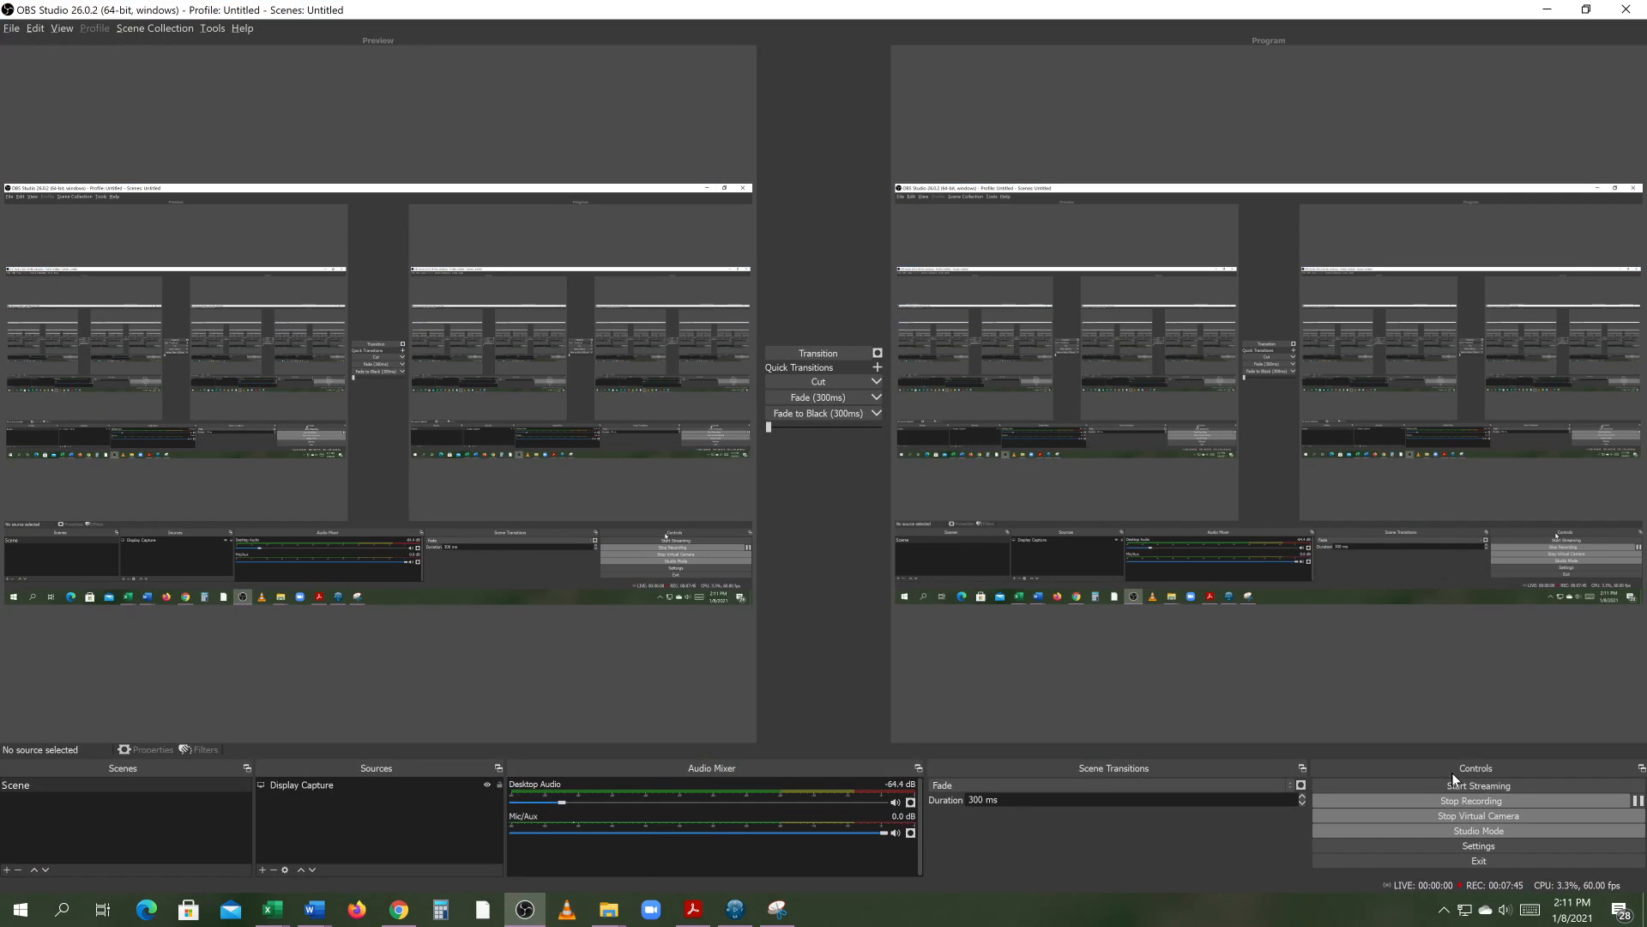